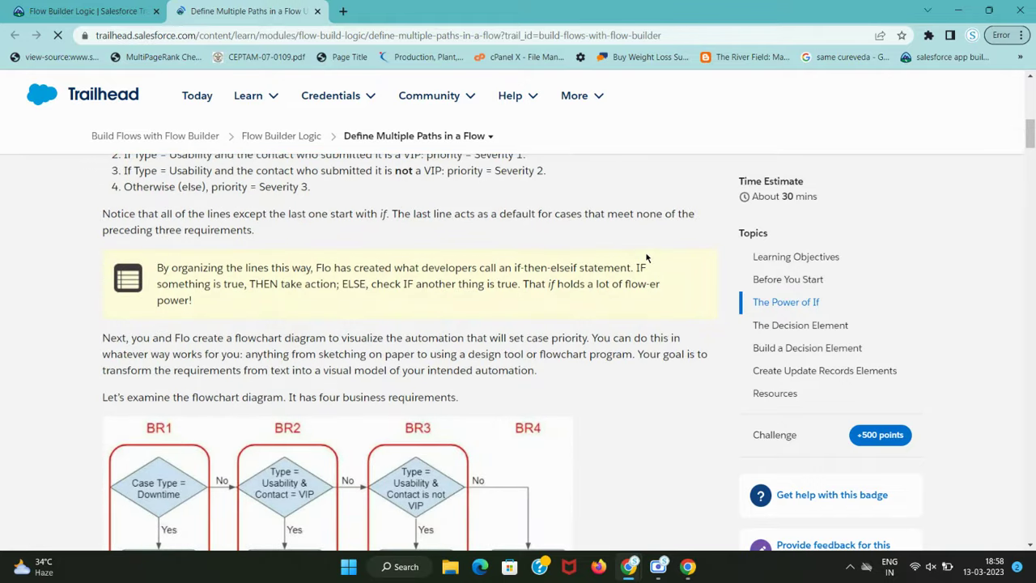
Step: Read through the unit on defining multiple paths, from the if logic and Decision element to the hands-on challenge
scroll(646, 257, down, 9)
scroll(646, 258, down, 5)
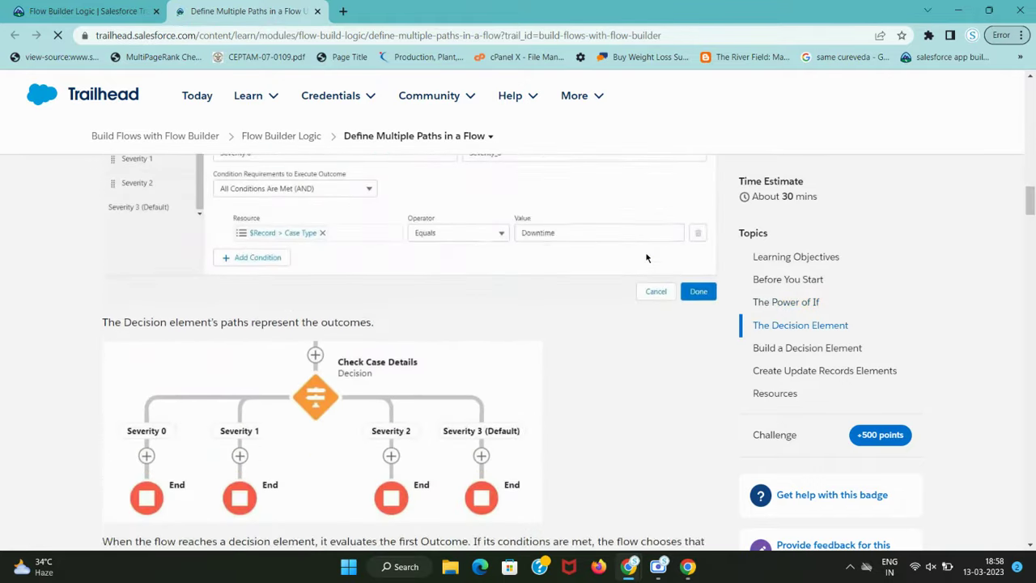
scroll(645, 257, up, 2)
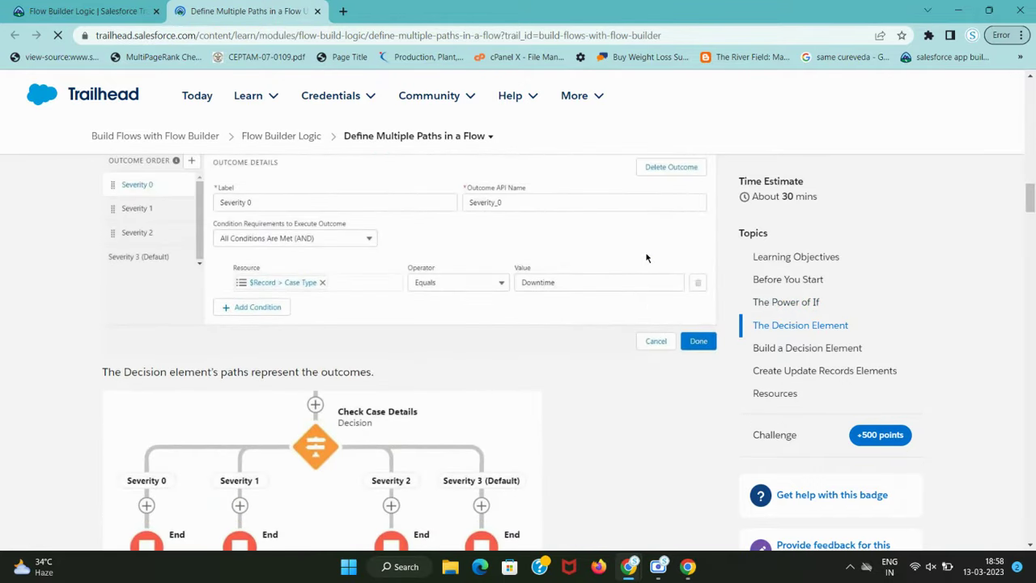
scroll(646, 257, down, 2)
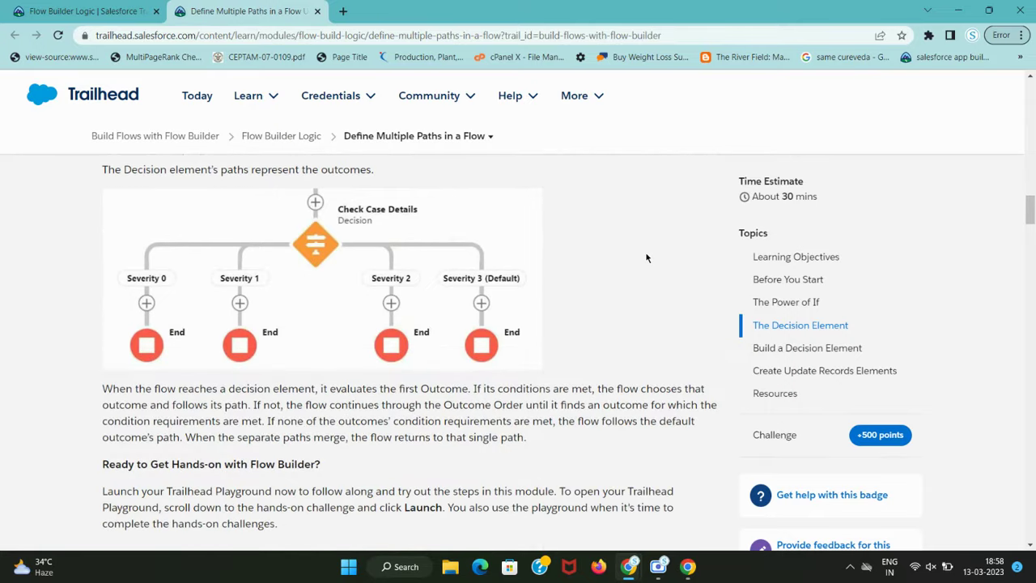
scroll(645, 257, up, 2)
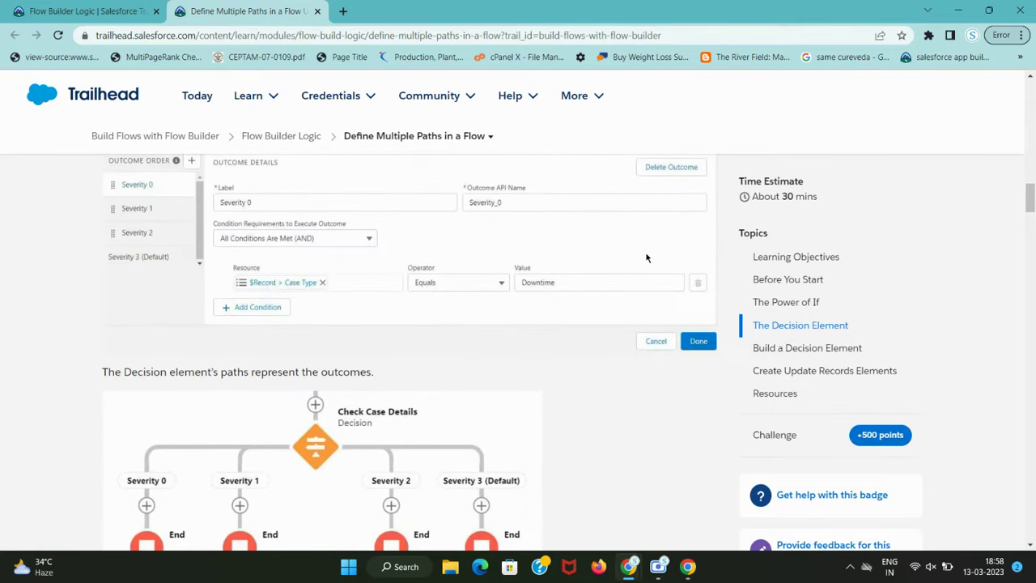
scroll(646, 257, down, 6)
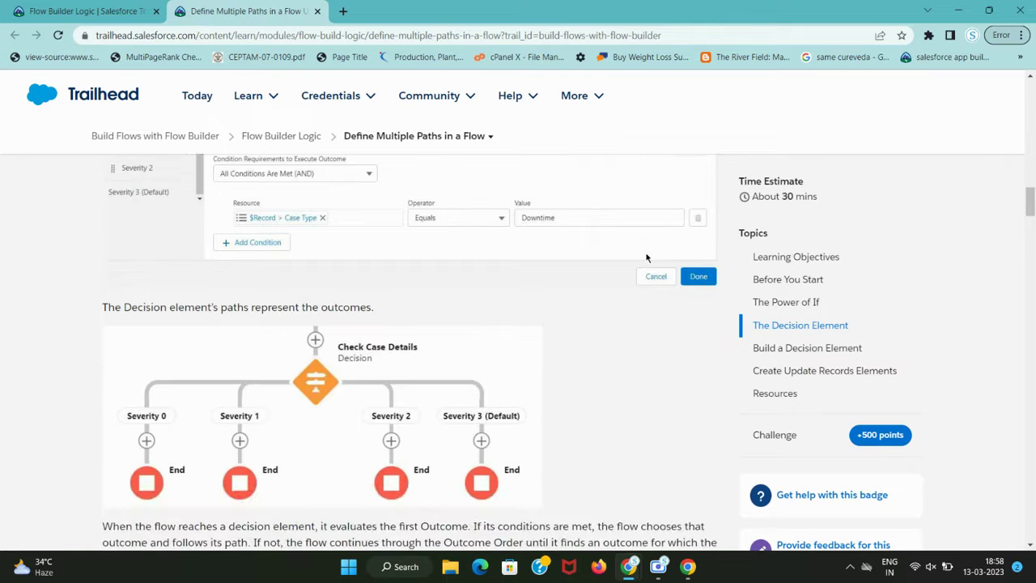
scroll(646, 257, down, 10)
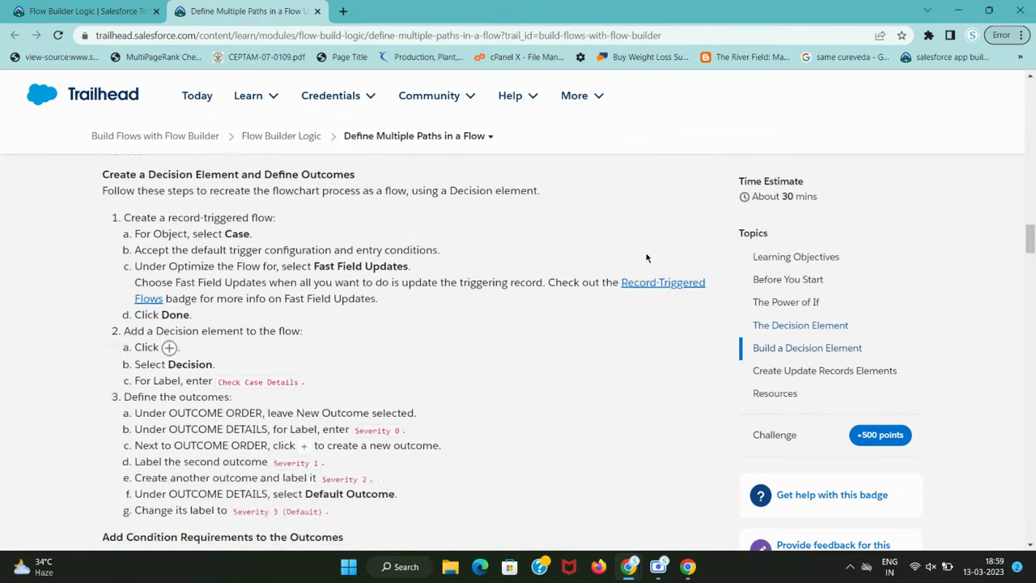
scroll(646, 257, down, 15)
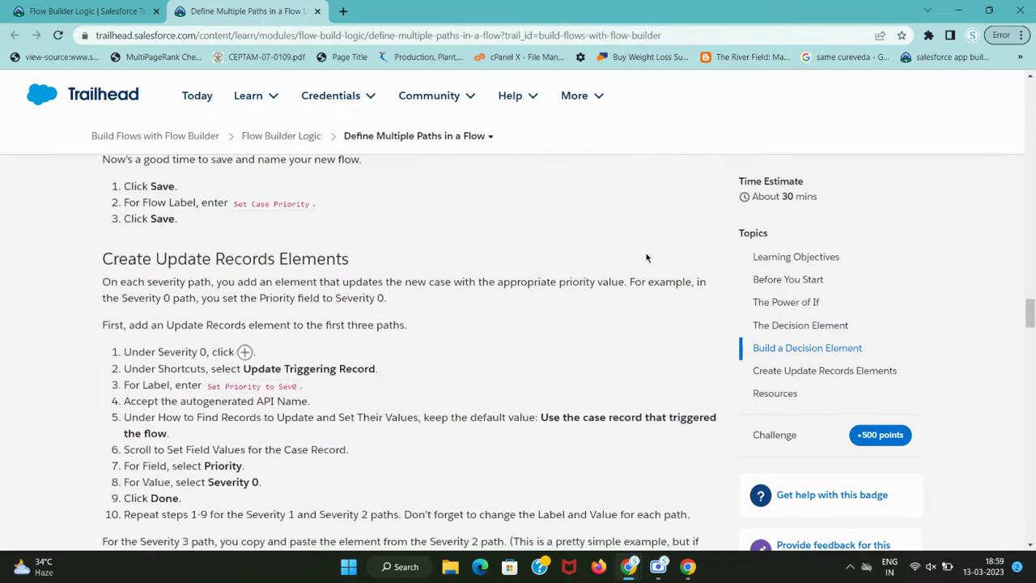
scroll(646, 258, down, 15)
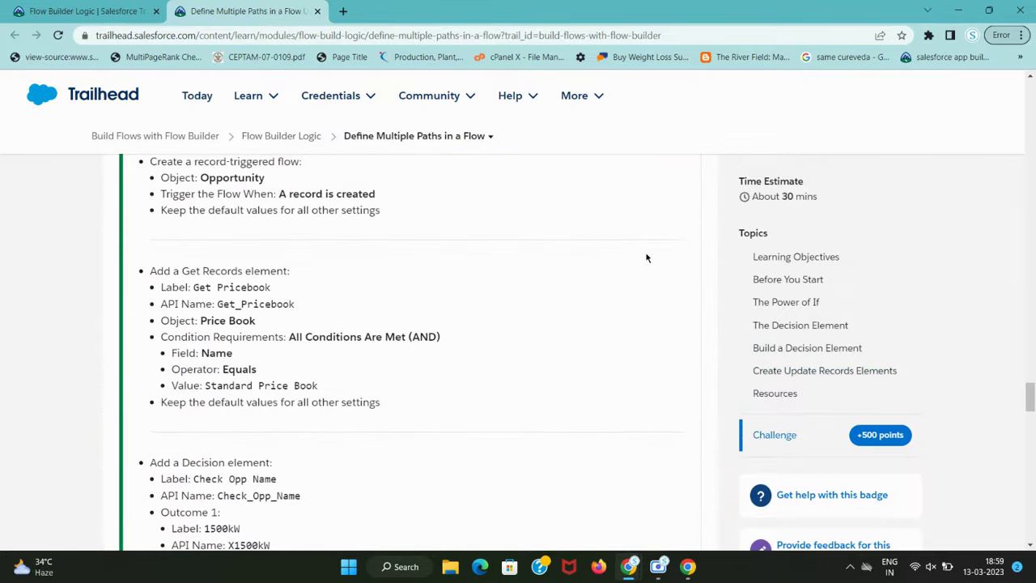
scroll(646, 257, down, 10)
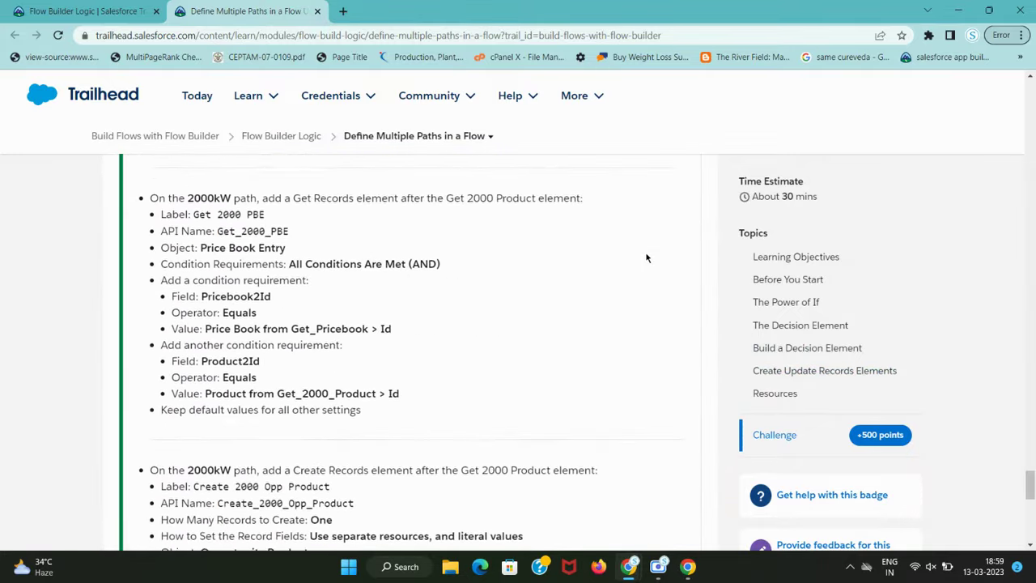
Step: Launch the hands-on org and review the challenge introduction and its record-triggered flow requirement
click(639, 313)
scroll(501, 325, up, 15)
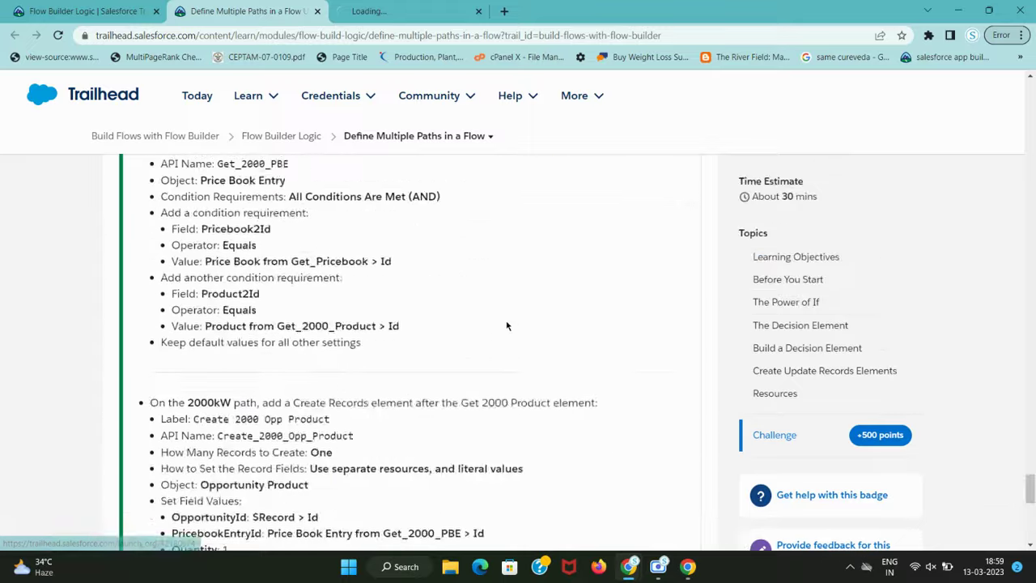
scroll(500, 324, up, 15)
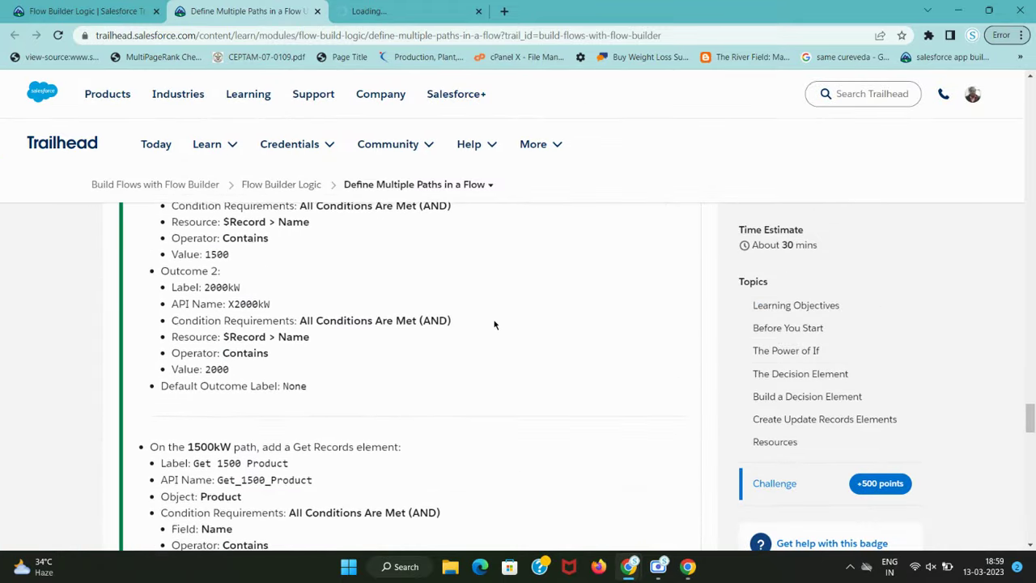
scroll(154, 283, down, 1)
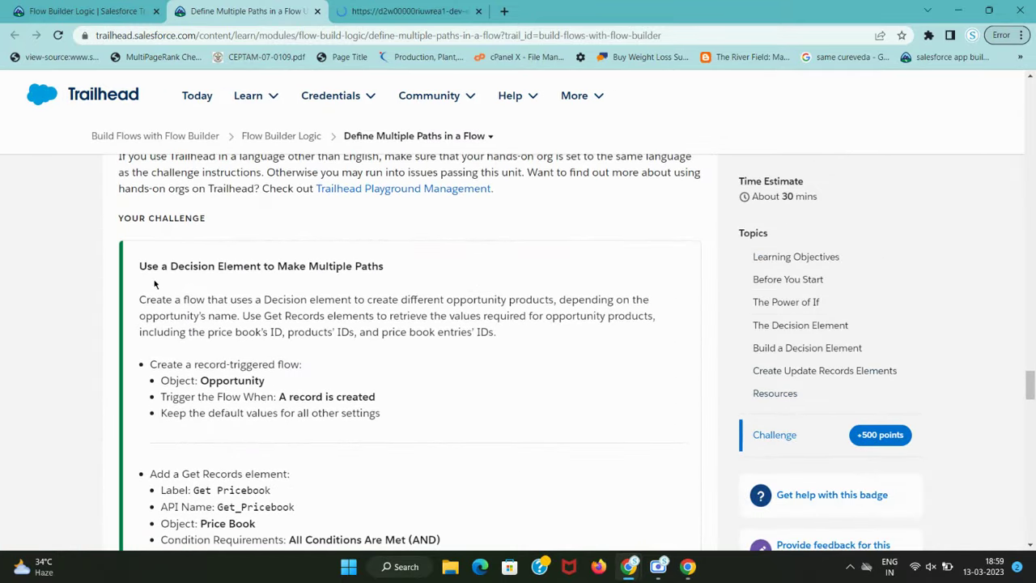
drag(135, 265, 522, 337)
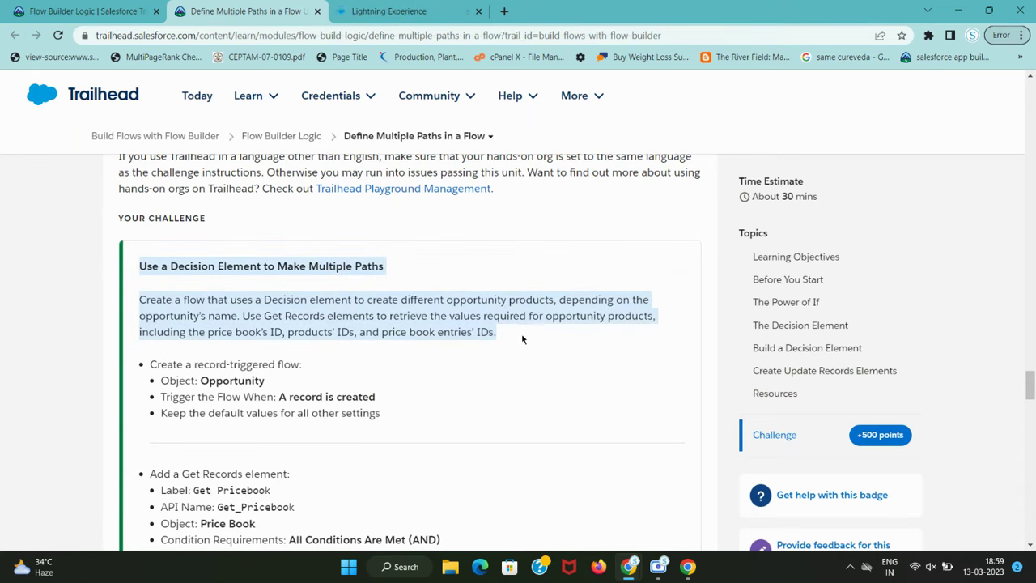
scroll(523, 340, down, 3)
drag(196, 229, 289, 229)
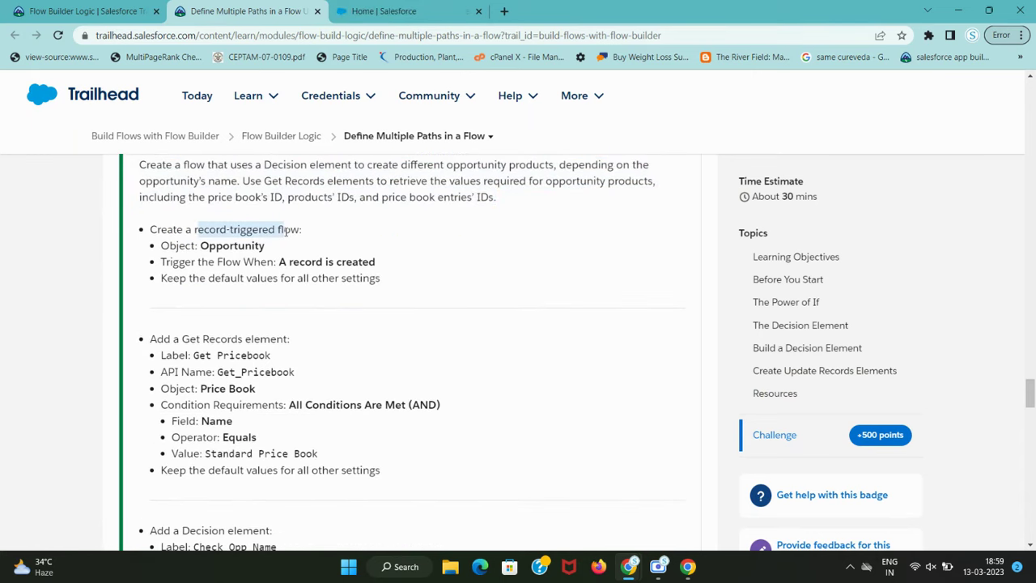
Step: In the launched org's Setup, search for "flow" and open the Flows page
key(ctrl+Tab)
click(97, 148)
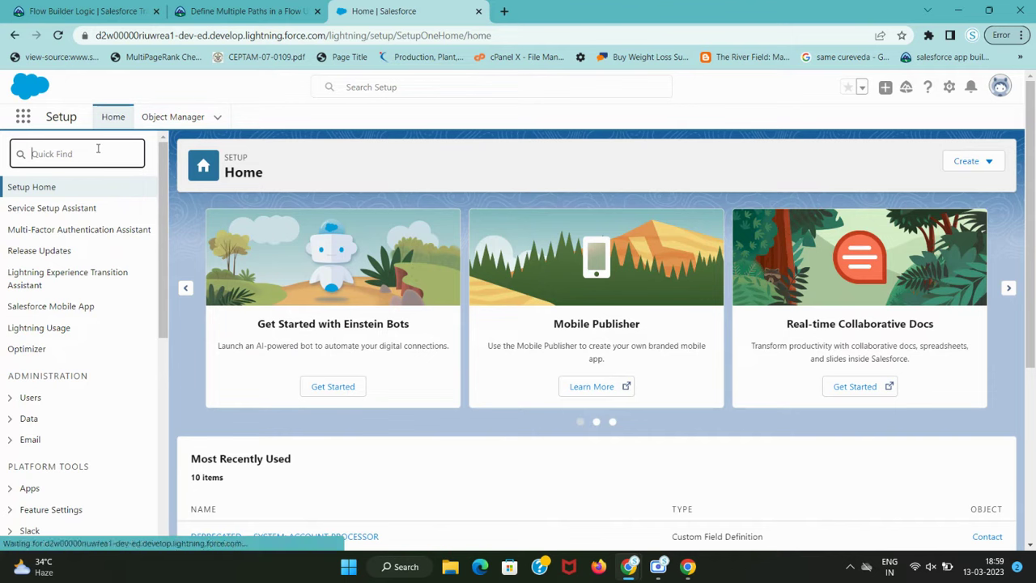
text(flow)
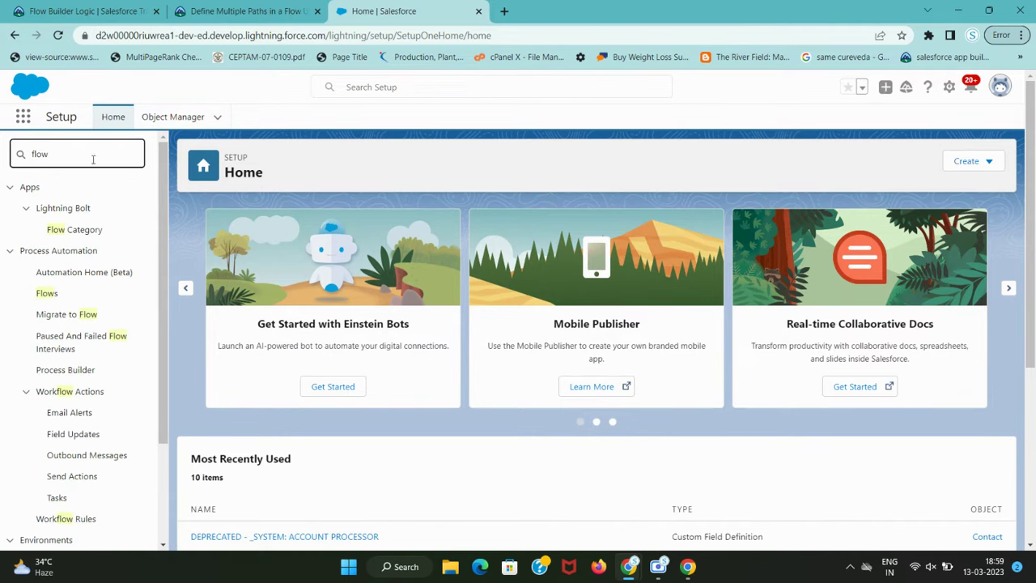
click(47, 296)
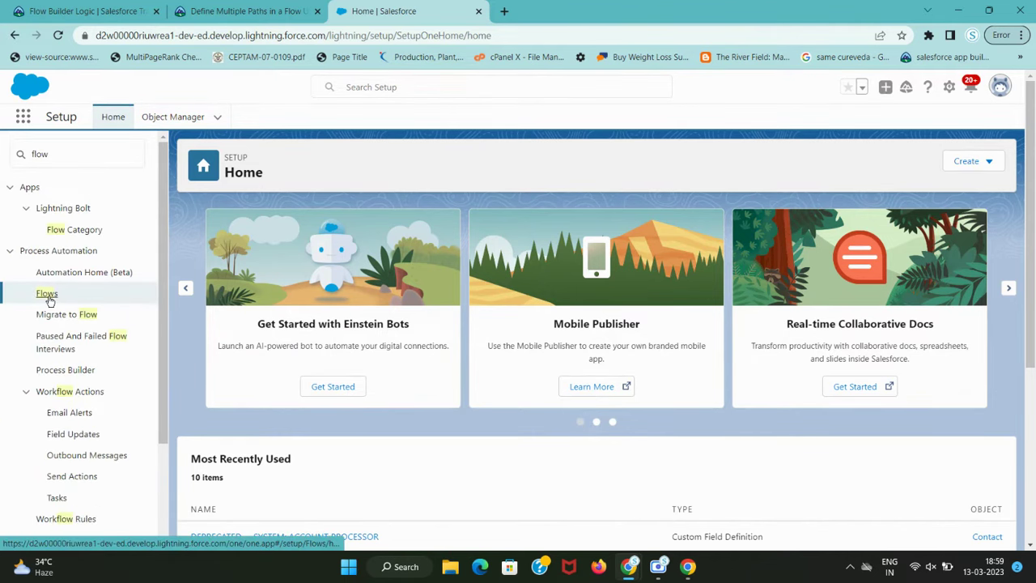
Step: Check the required object in the challenge, create a new Record-Triggered Flow, and place its browser tab beside the challenge page
key(ctrl+shift+Tab)
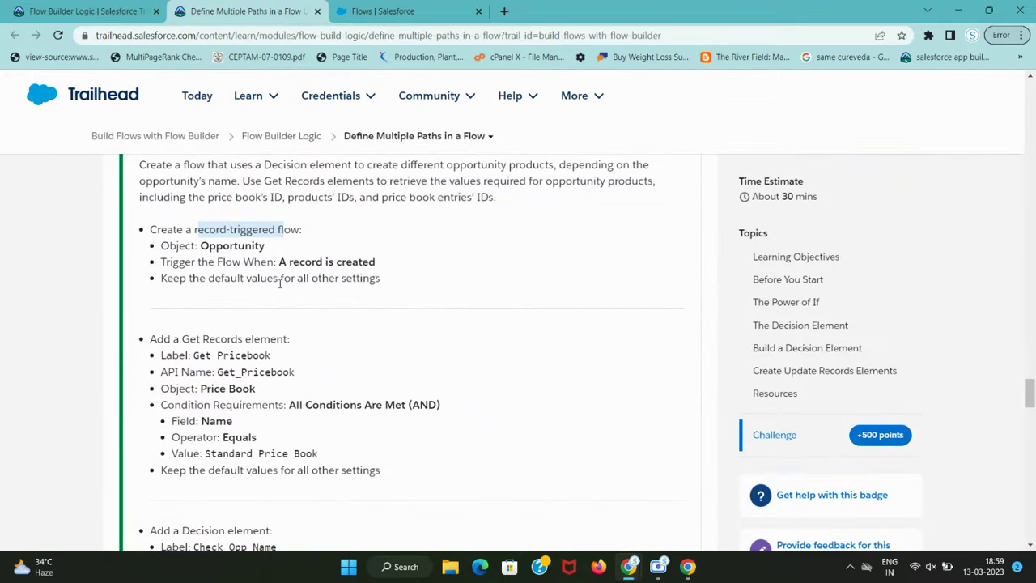
double_click(232, 245)
key(ctrl+Tab)
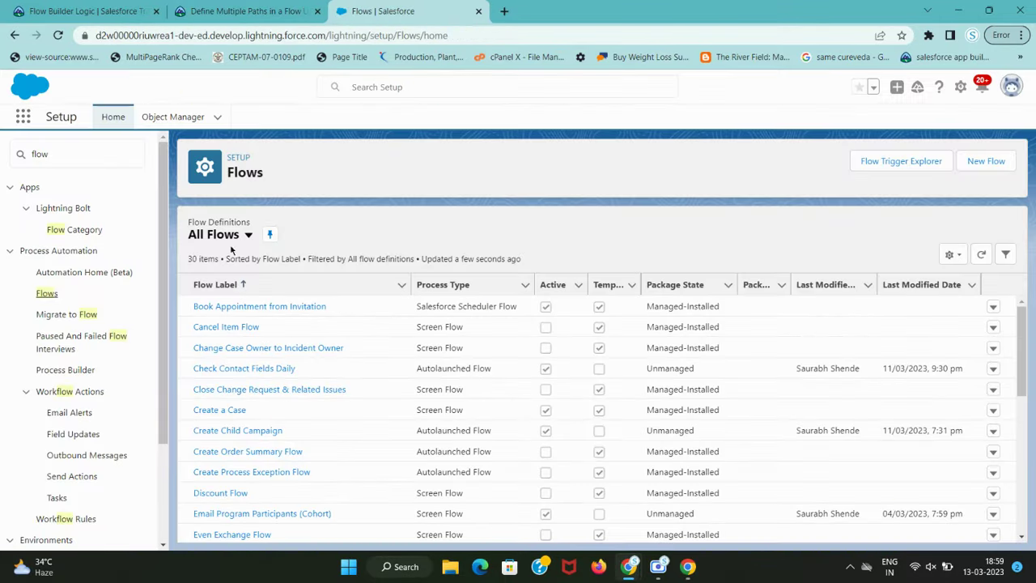
click(980, 160)
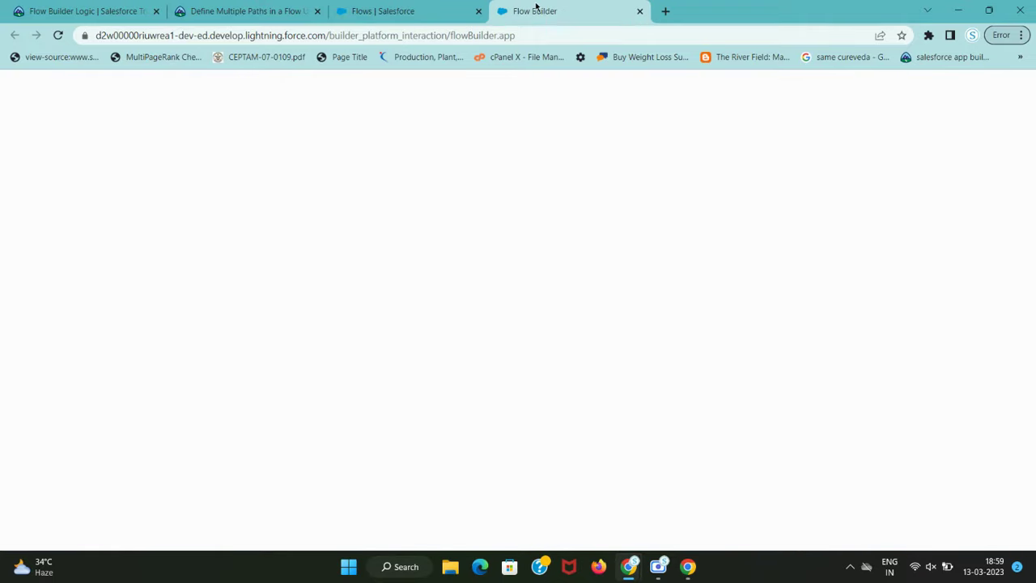
drag(536, 7, 373, 10)
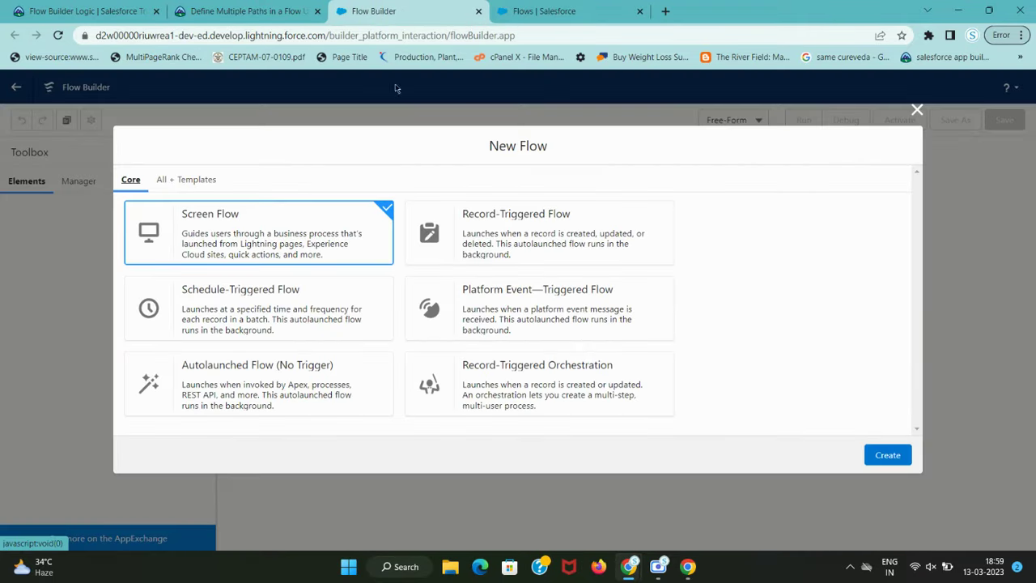
click(501, 227)
key(ctrl+shift+Tab)
key(ctrl+Tab)
key(ctrl+shift+Tab)
key(ctrl+Tab)
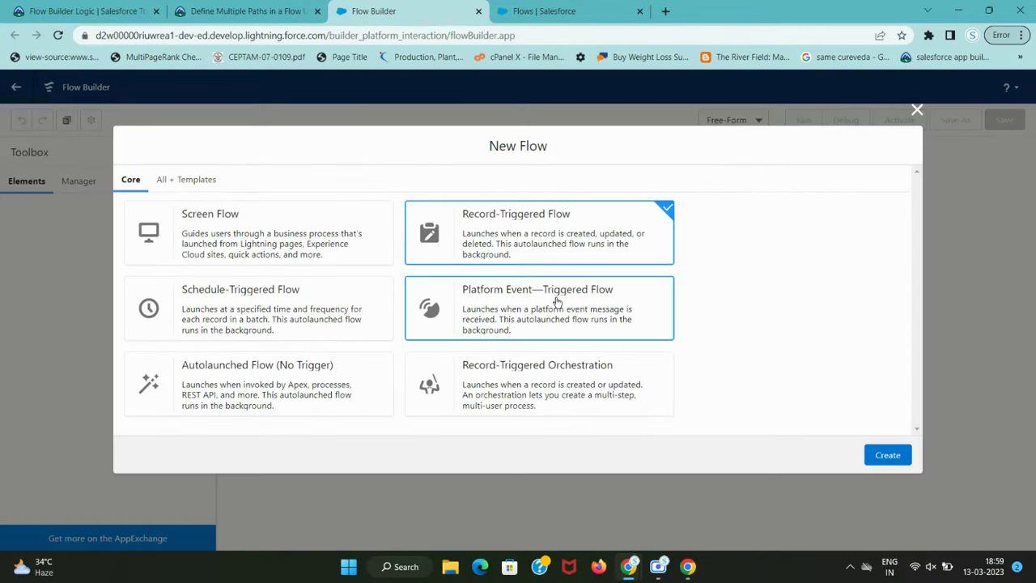
click(889, 455)
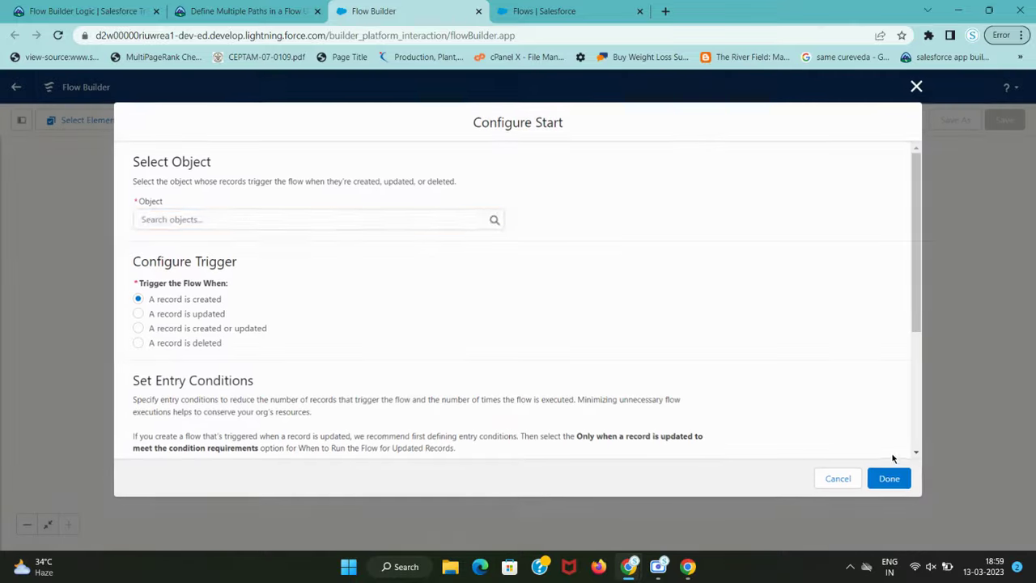
Step: Configure the flow's start for the Opportunity object, keeping the "A record is created" trigger and other defaults as the challenge requires
click(393, 220)
text(Opportunity)
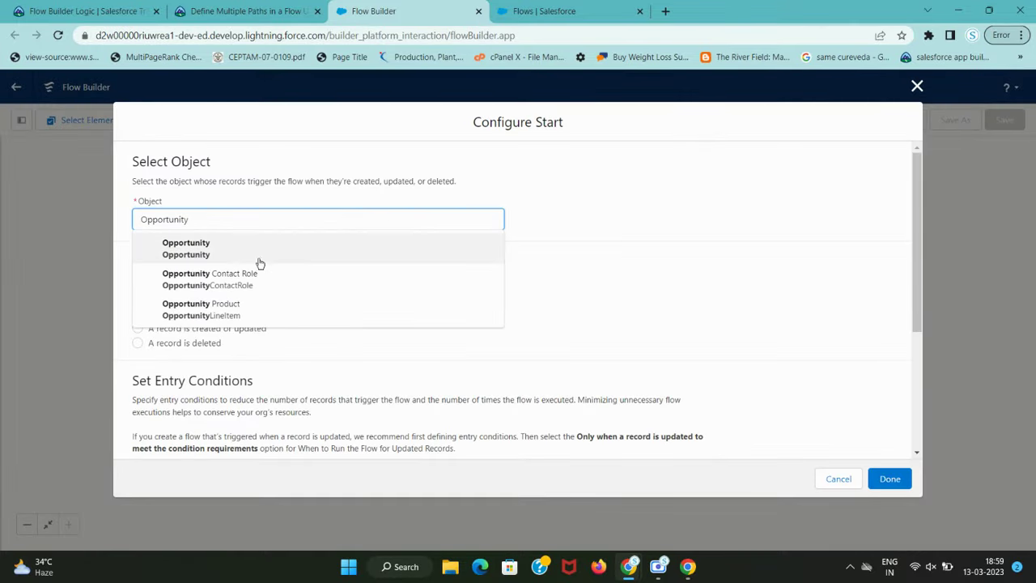
click(235, 254)
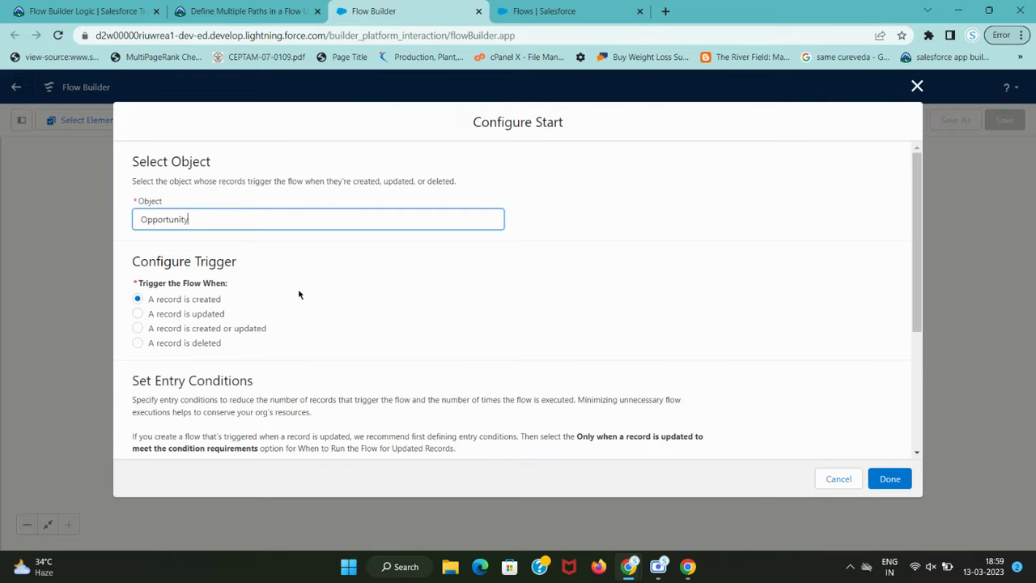
key(ctrl+shift+Tab)
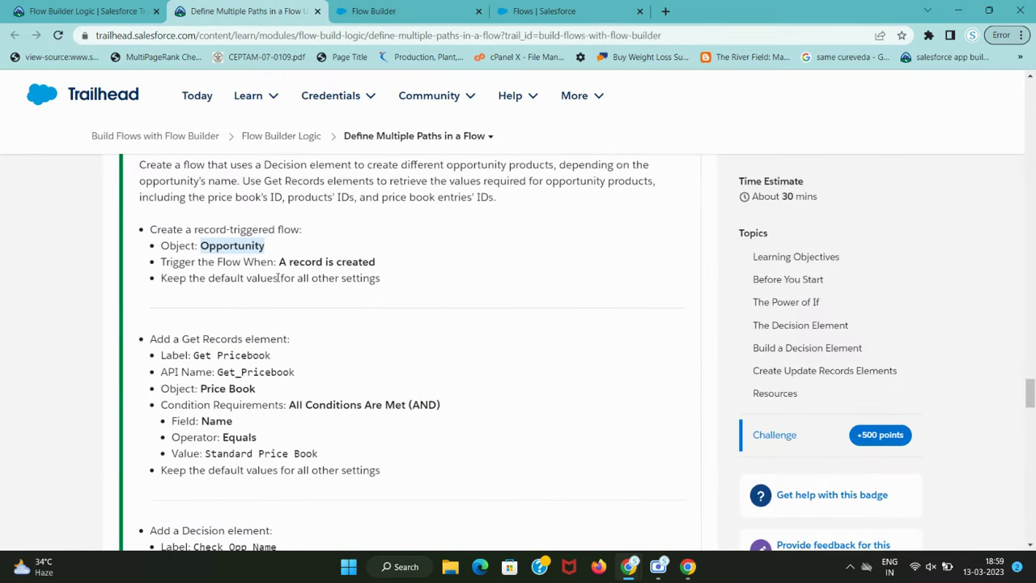
key(ctrl+Tab)
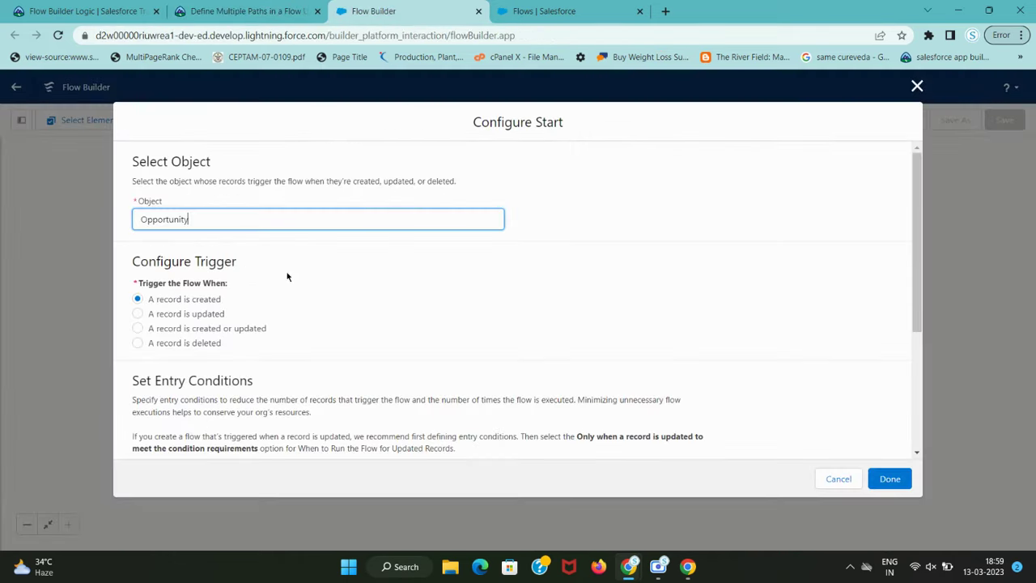
key(ctrl+shift+Tab)
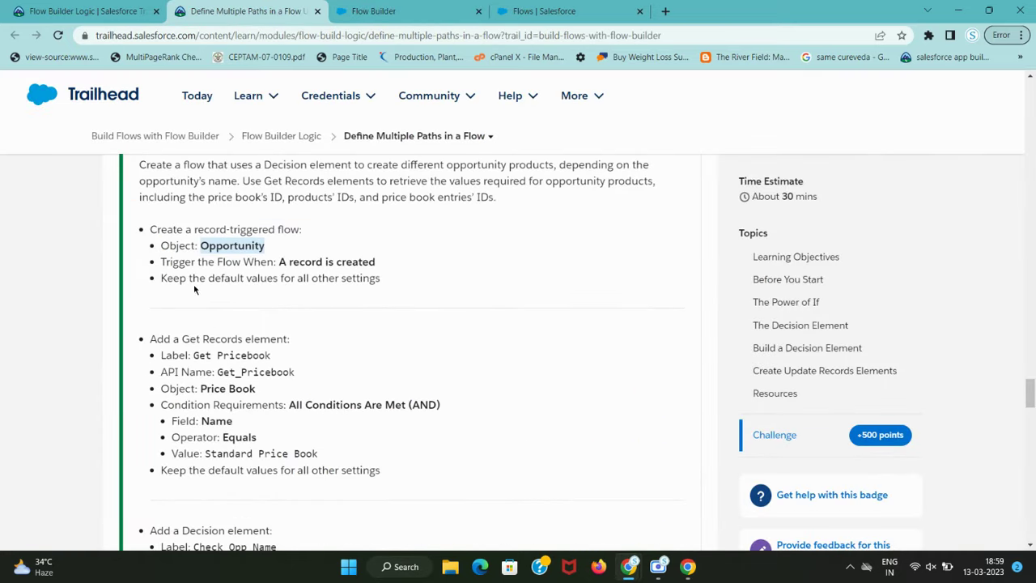
key(ctrl+Tab)
scroll(498, 391, down, 5)
scroll(498, 391, up, 5)
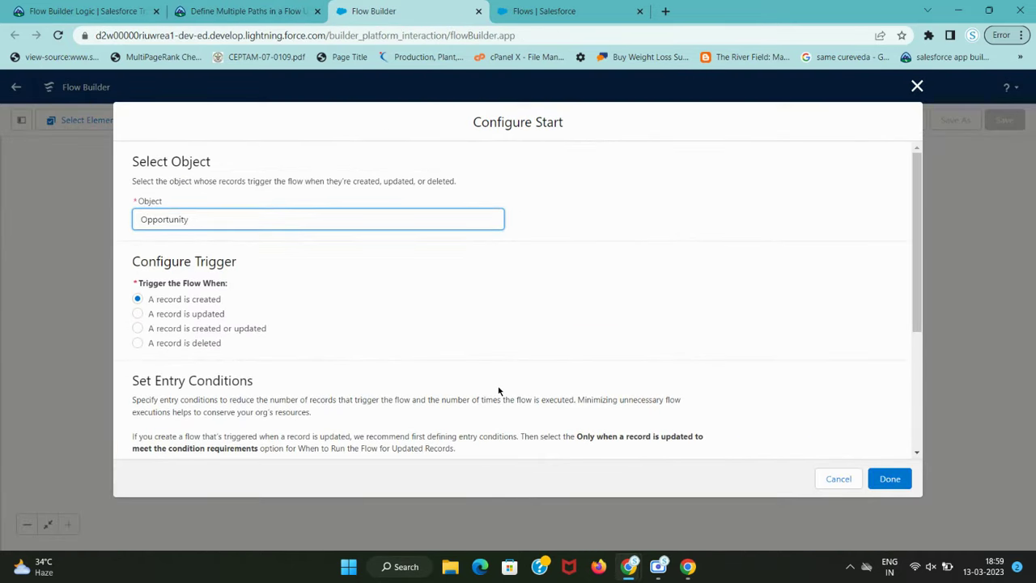
key(ctrl+shift+Tab)
key(ctrl+Tab)
click(886, 478)
Step: Add a Get Records element after the flow's start, copying the element name from the challenge instructions to search for it
click(518, 352)
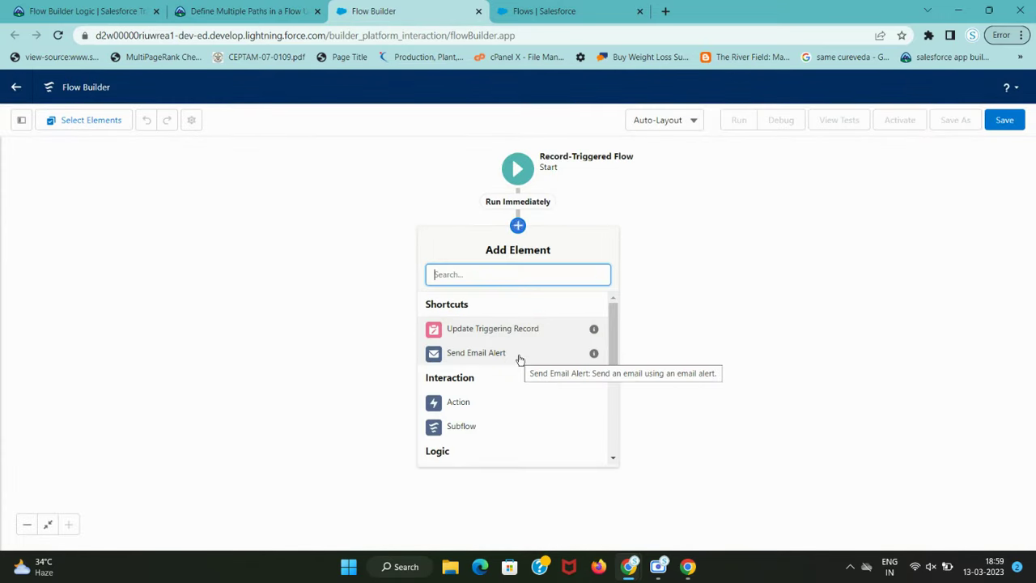
key(ctrl+shift+Tab)
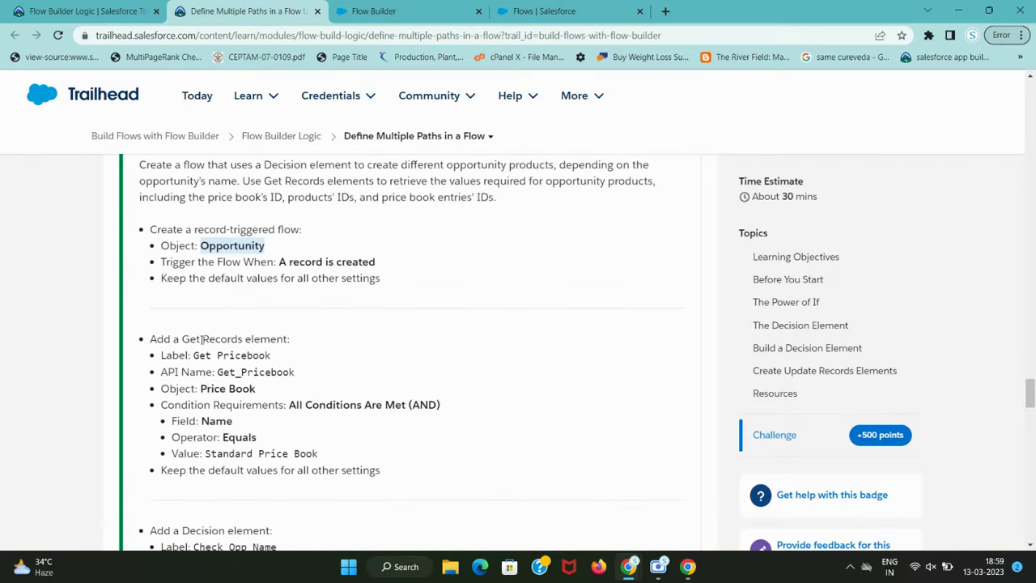
drag(181, 340, 239, 340)
key(ctrl+c)
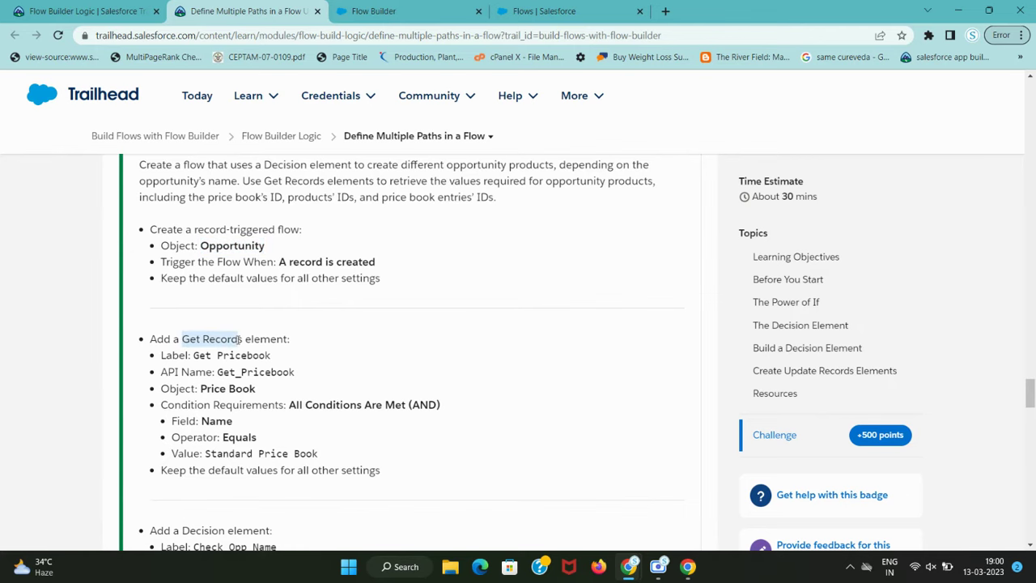
key(ctrl+Tab)
key(ctrl+v)
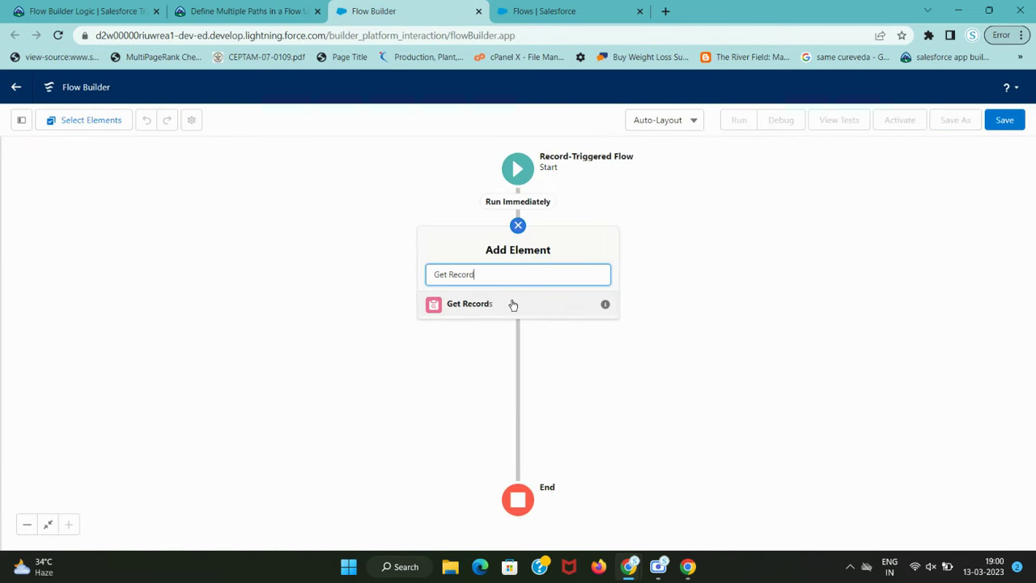
click(486, 308)
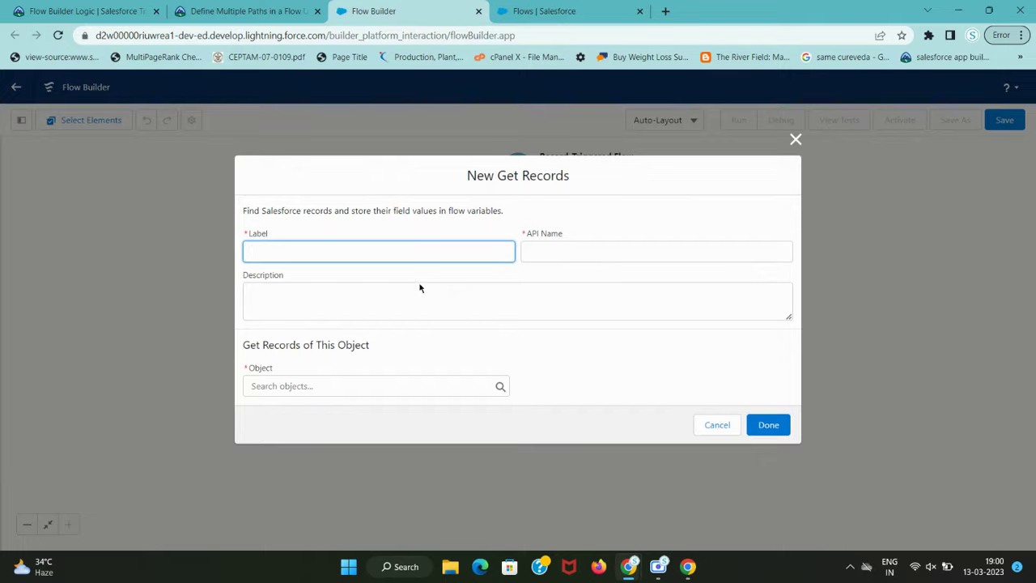
Step: Label the new Get Records element "Get Pricebook", copying the label from the challenge instructions
key(ctrl+shift+Tab)
scroll(202, 359, down, 1)
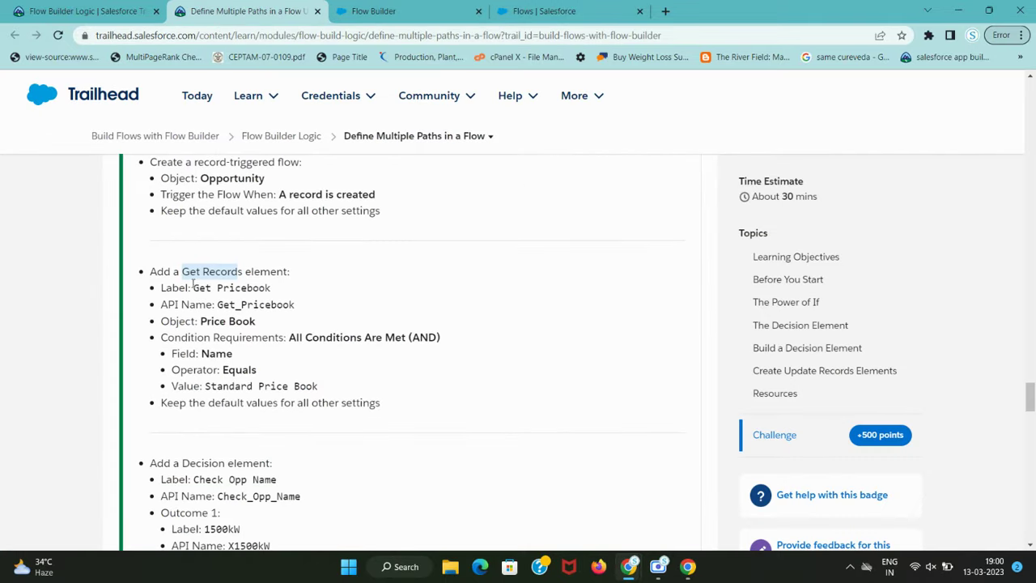
drag(193, 283, 293, 283)
key(ctrl+c)
key(ctrl+Tab)
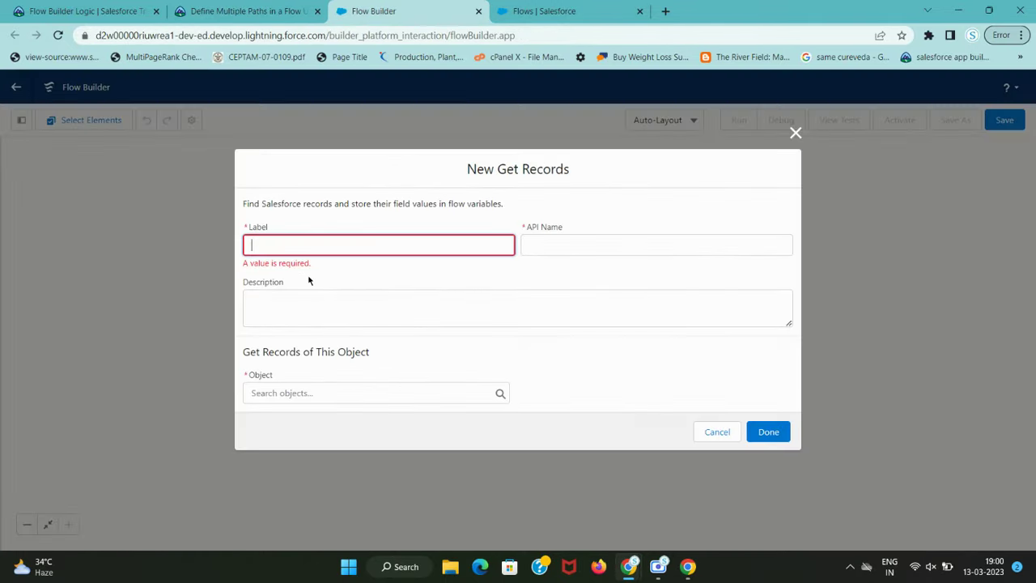
key(ctrl+v)
key(Tab)
Step: Set the Get Records element's object to Price Book, copying the object name from the challenge instructions
key(ctrl+shift+Tab)
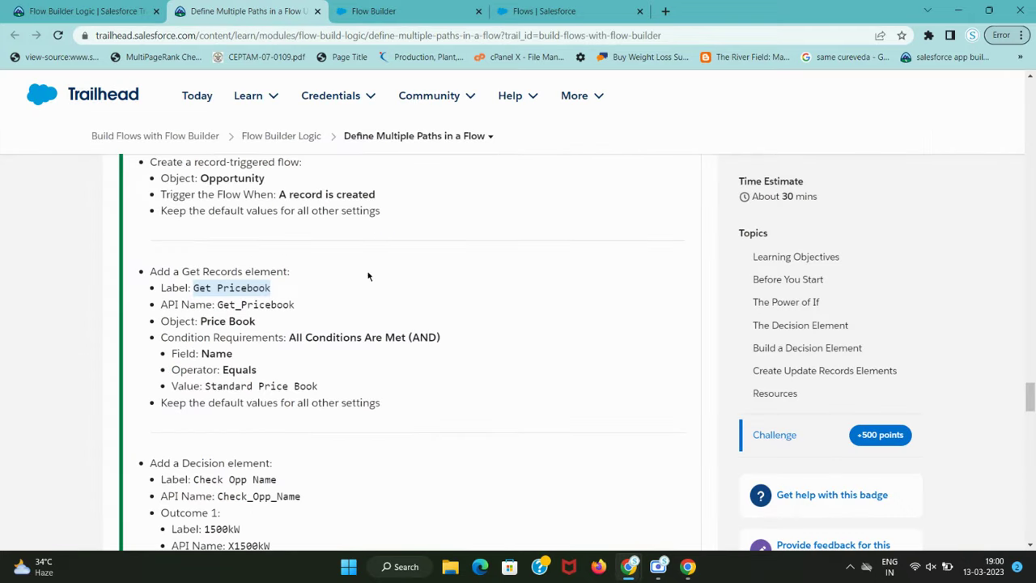
double_click(231, 321)
drag(207, 321, 202, 321)
key(ctrl+c)
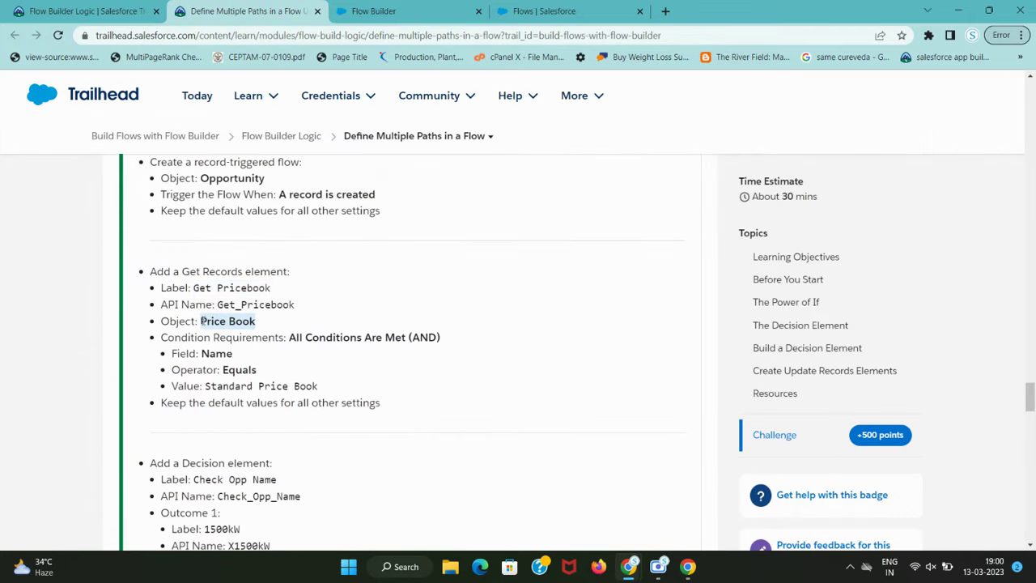
key(ctrl+Tab)
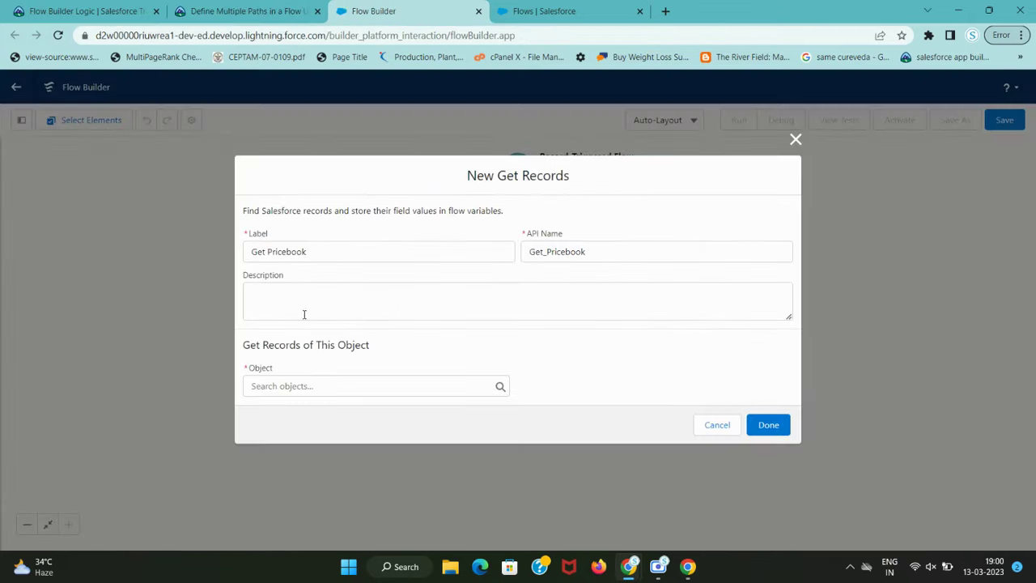
click(353, 379)
key(ctrl+v)
click(342, 270)
scroll(610, 351, down, 3)
Step: Choose Name as the field of the Price Book filter condition, as specified in the challenge
key(ctrl+shift+Tab)
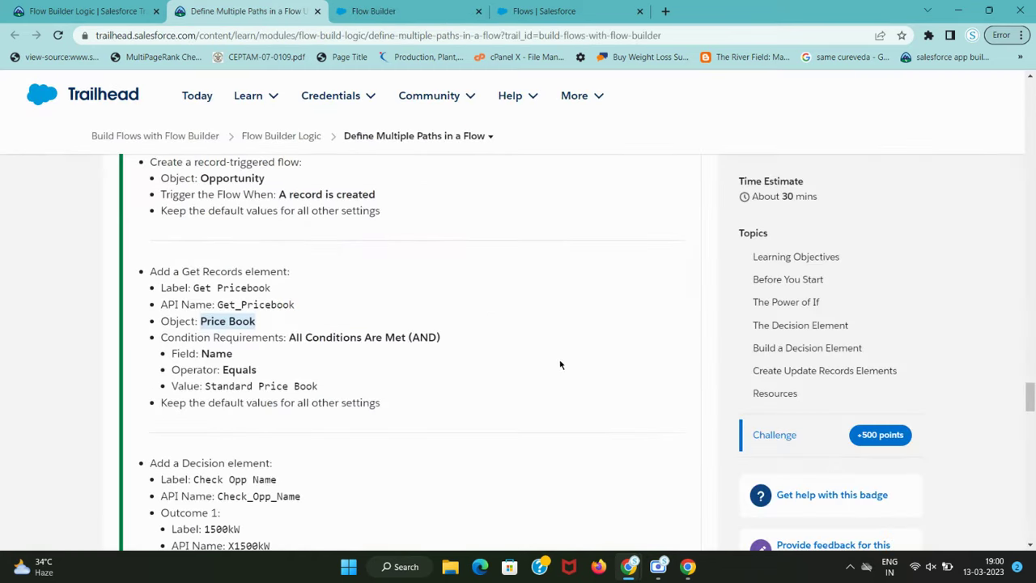
key(ctrl+Tab)
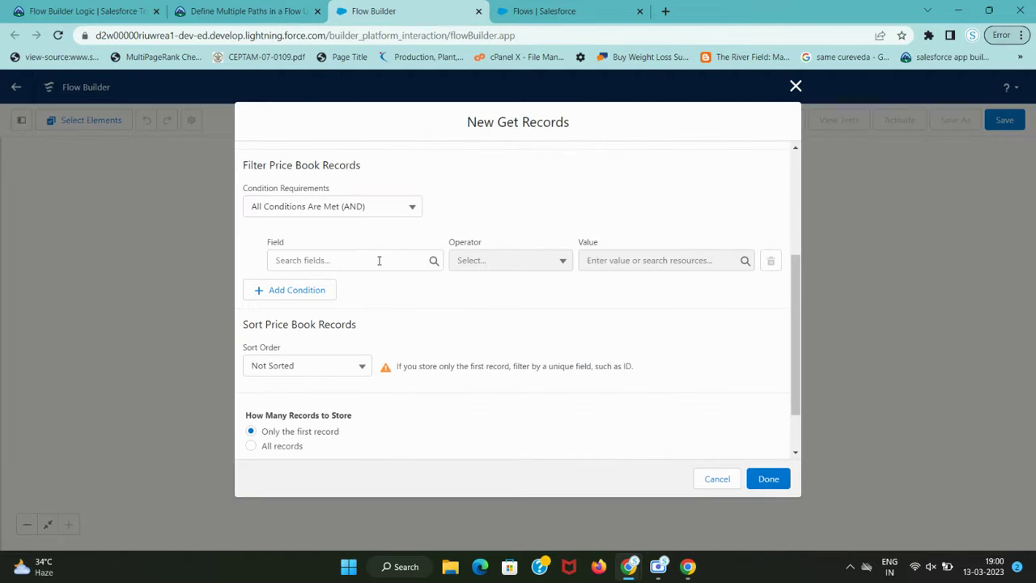
key(ctrl+shift+Tab)
double_click(224, 356)
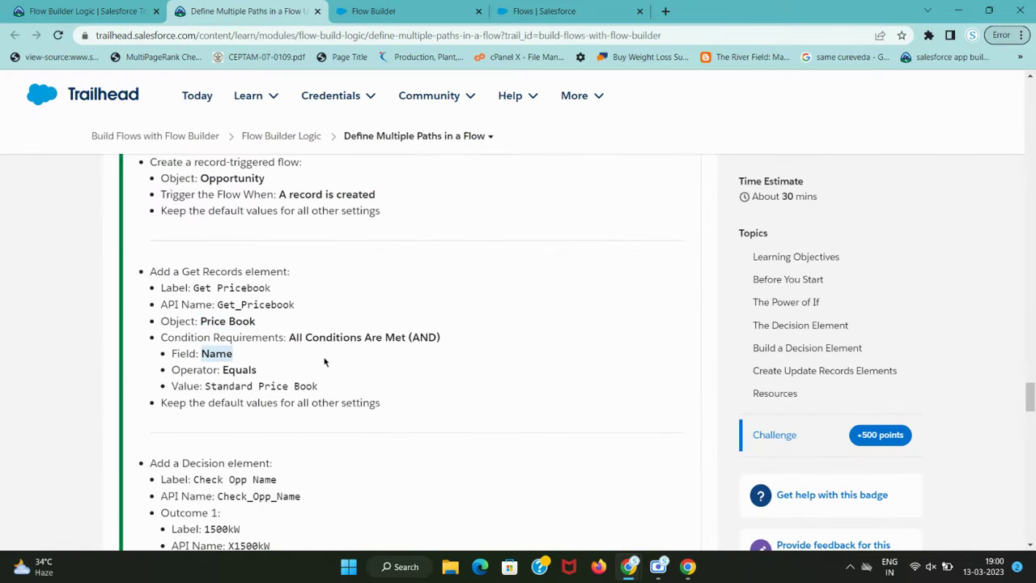
key(ctrl+c)
key(ctrl+Tab)
click(397, 260)
key(ctrl+v)
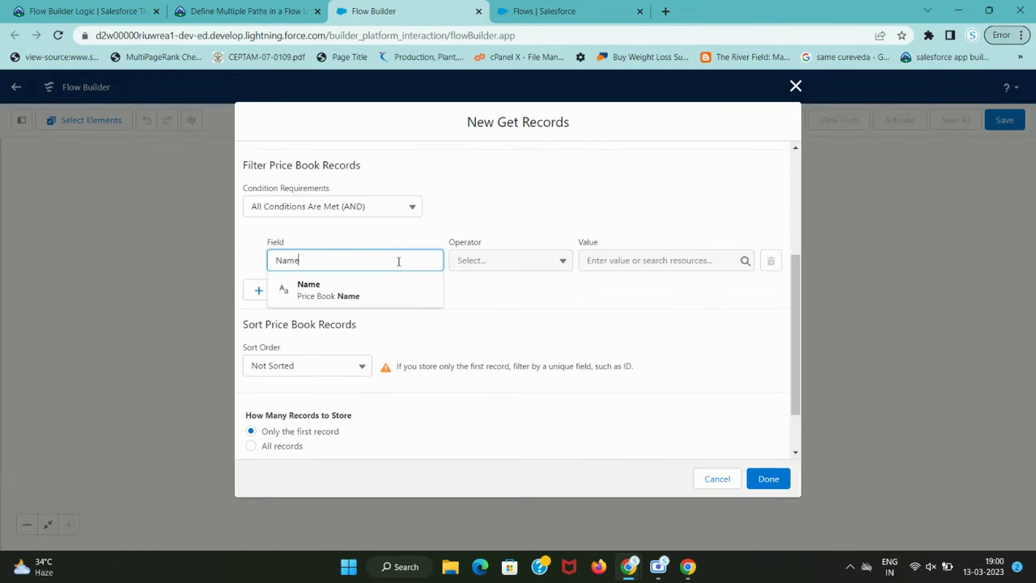
click(363, 296)
Step: Set the Name filter's value to "Standard Price Book" from the challenge instructions and finish the Get Records element
key(ctrl+shift+Tab)
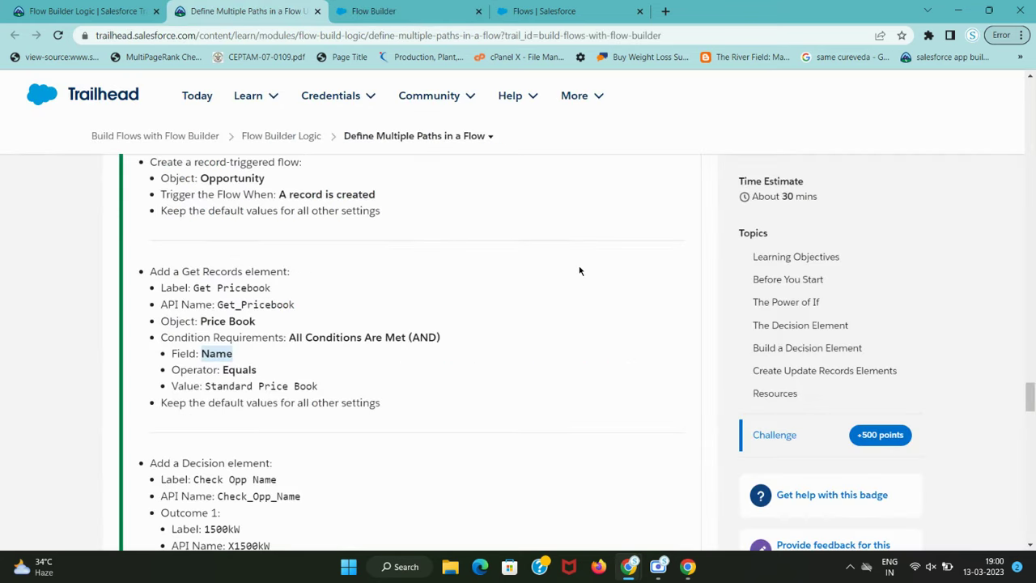
key(ctrl+Tab)
click(654, 263)
key(ctrl+shift+Tab)
drag(206, 386, 326, 390)
key(ctrl+Tab)
key(ctrl+v)
click(601, 292)
key(ctrl+shift+Tab)
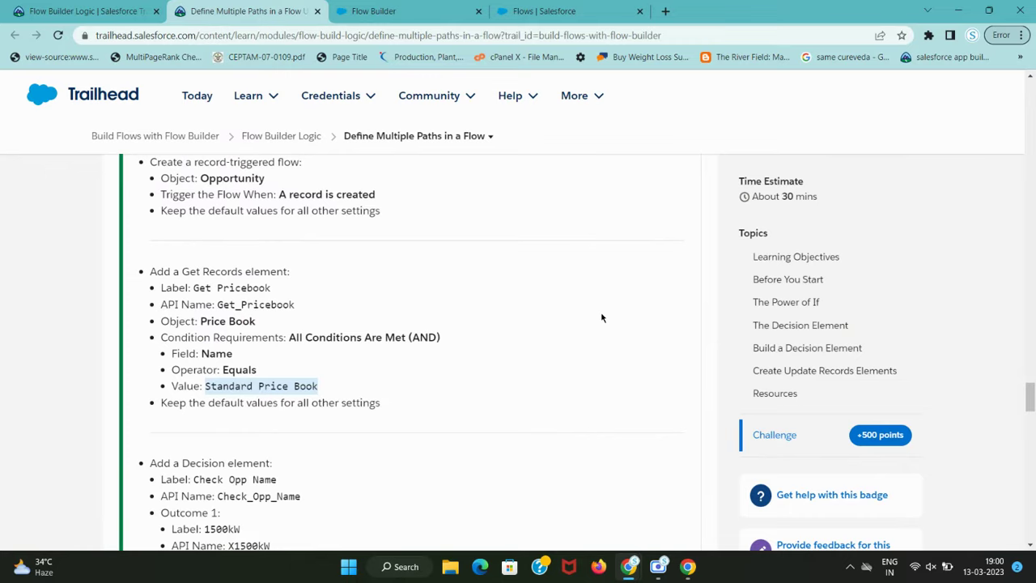
key(ctrl+Tab)
click(763, 480)
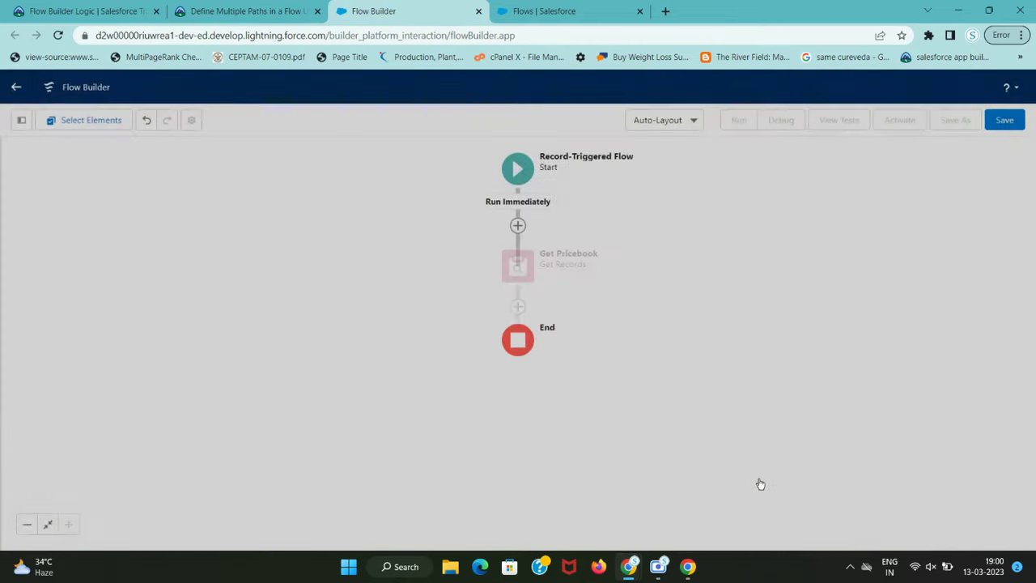
Step: Add a Decision element after the Get Pricebook element, copying the element name from the challenge instructions to search for it
key(ctrl+shift+Tab)
scroll(206, 365, down, 3)
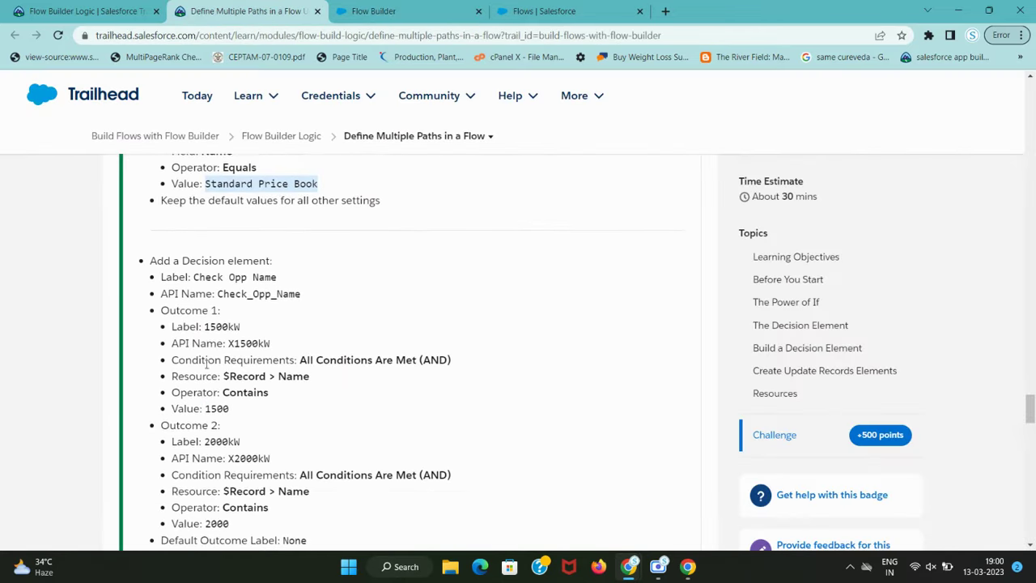
double_click(192, 261)
key(ctrl+Tab)
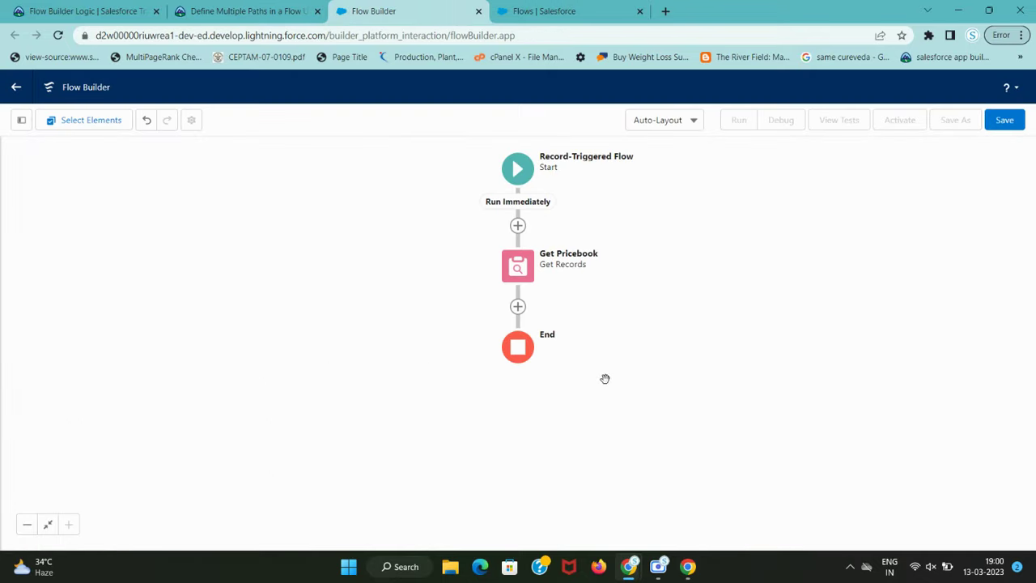
click(518, 306)
key(ctrl+v)
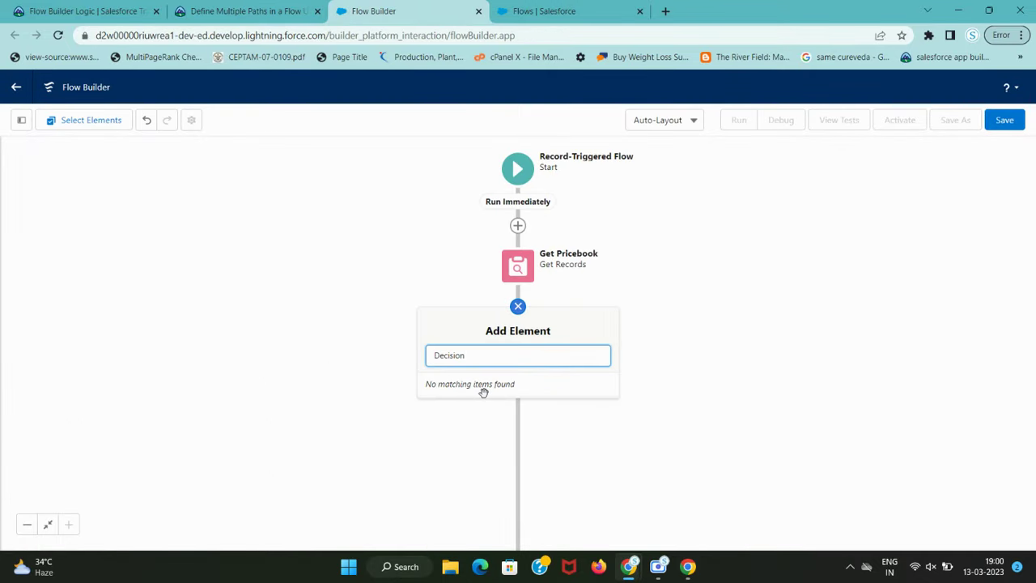
click(464, 387)
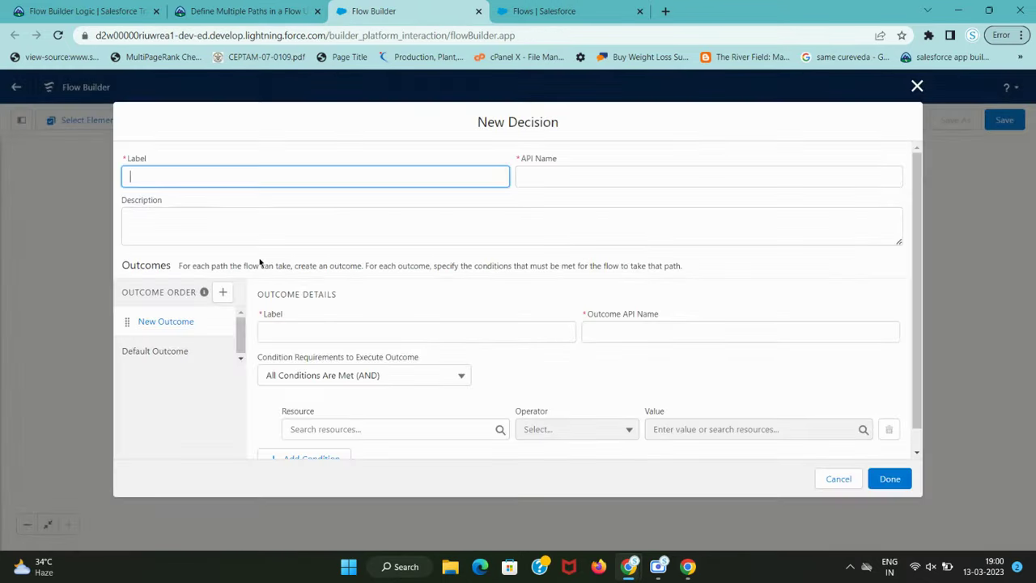
Step: Label the Decision element "Check Opp Name", copying the label from the challenge instructions
key(ctrl+shift+Tab)
drag(194, 278, 293, 281)
key(ctrl+c)
key(ctrl+Tab)
key(ctrl+v)
key(Tab)
Step: Label the Decision's first outcome "1500kW", copying the label from the challenge's Outcome 1 details
key(ctrl+shift+Tab)
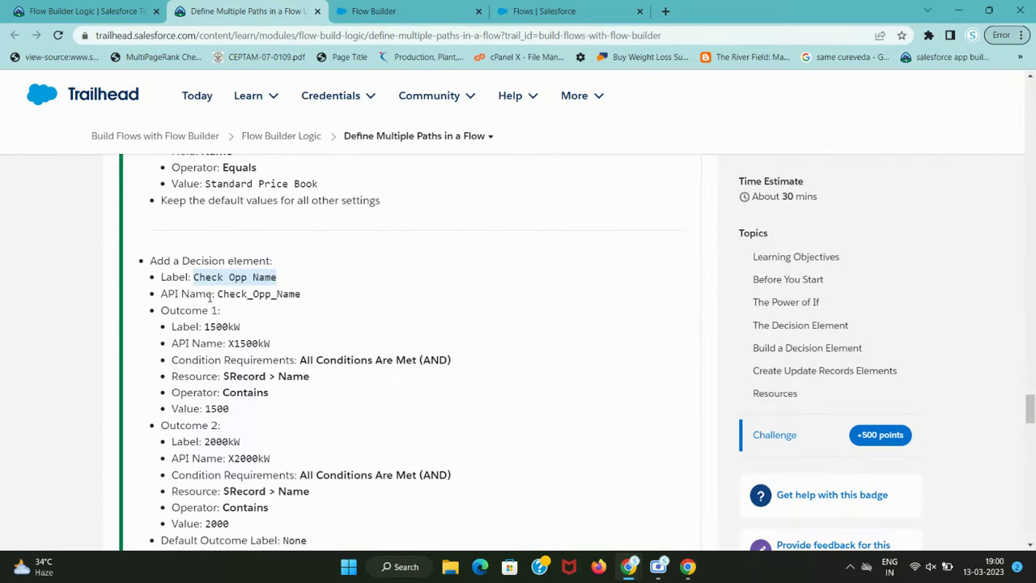
drag(161, 310, 215, 311)
key(ctrl+c)
key(ctrl+Tab)
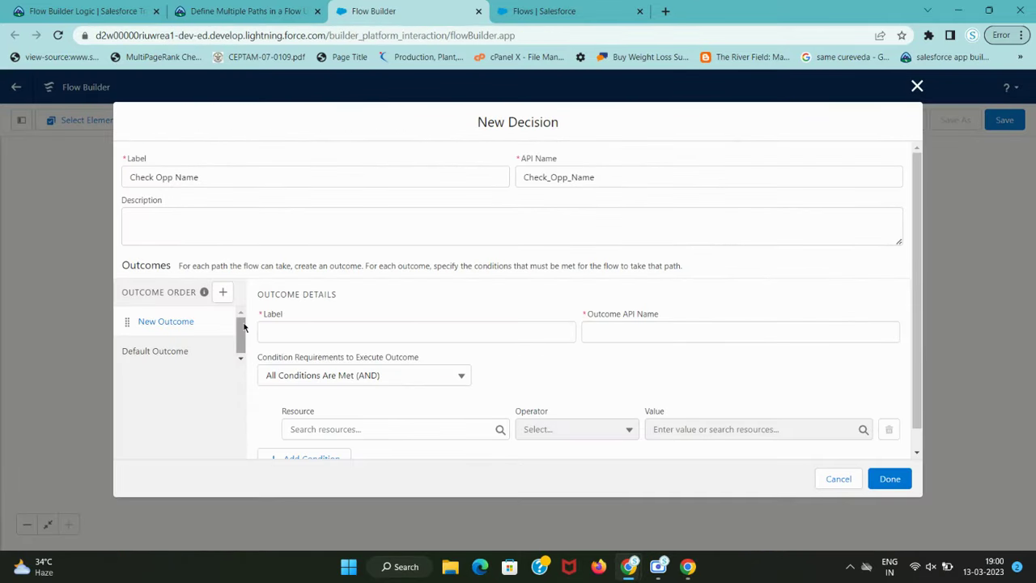
key(ctrl+shift+Tab)
scroll(215, 339, down, 2)
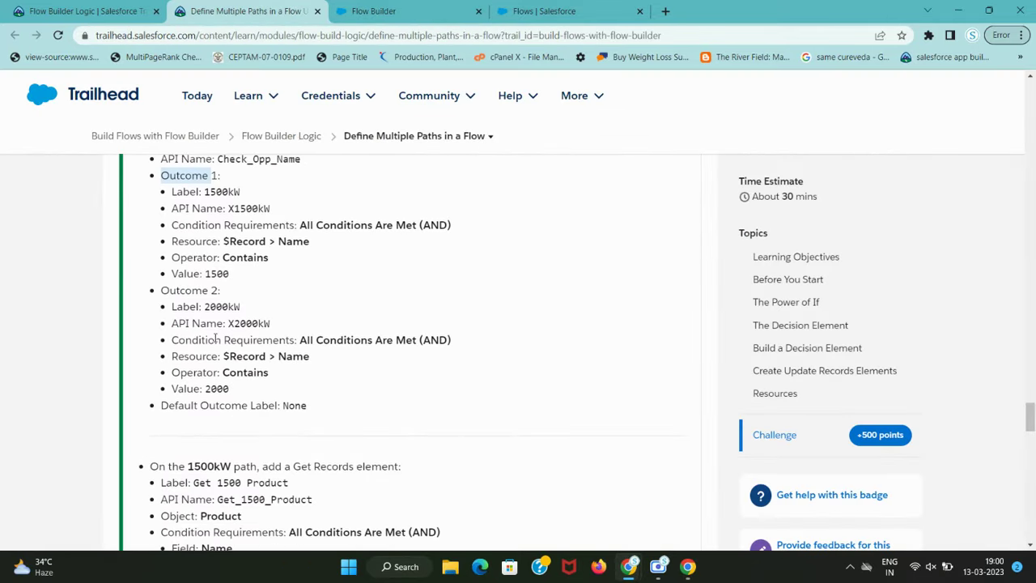
scroll(215, 339, up, 1)
double_click(207, 259)
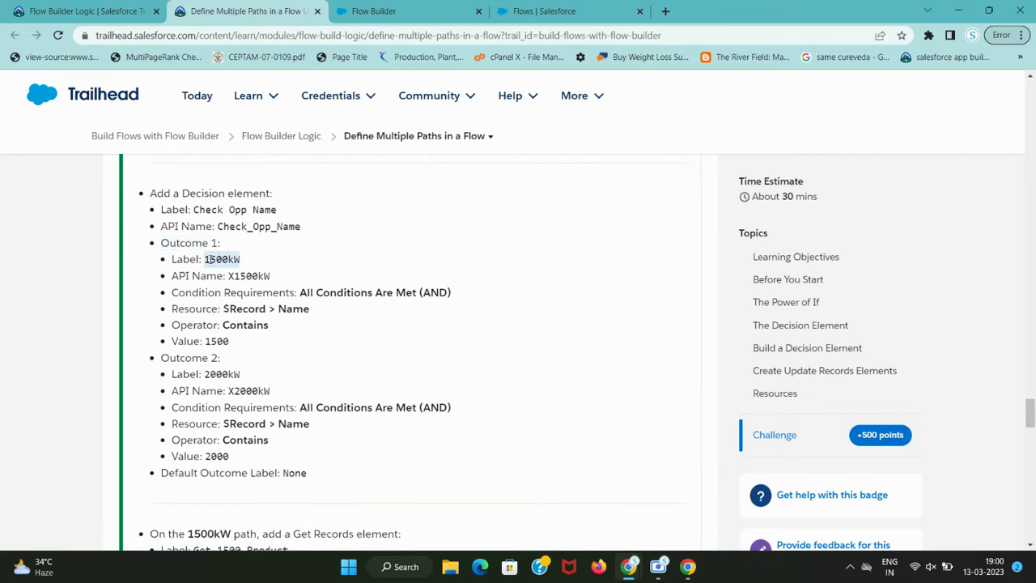
key(ctrl+Tab)
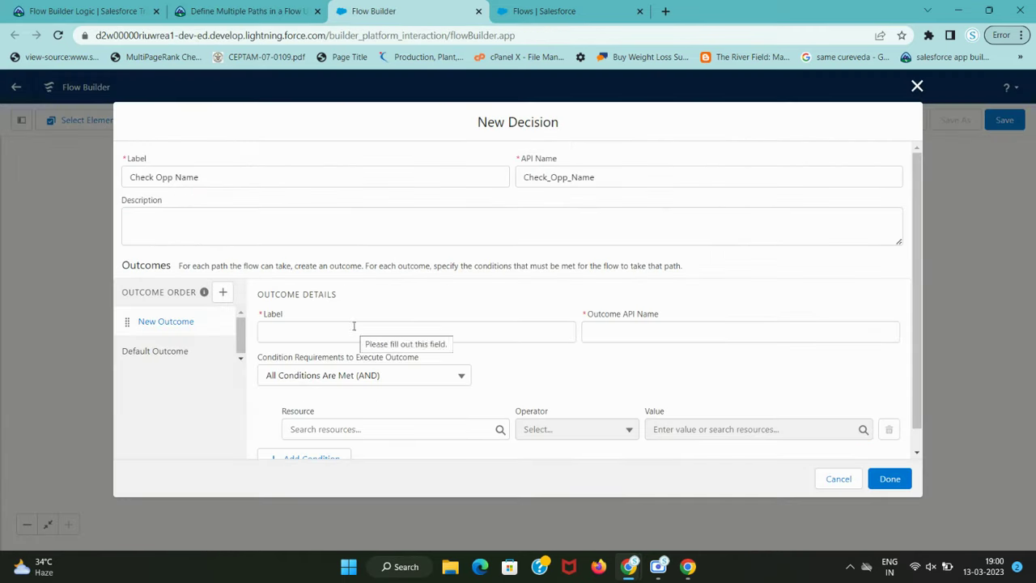
click(325, 327)
key(ctrl+v)
click(404, 303)
Step: Check the required condition logic against the challenge and set the 1500kW outcome's condition resource to $Record > Name
key(ctrl+shift+Tab)
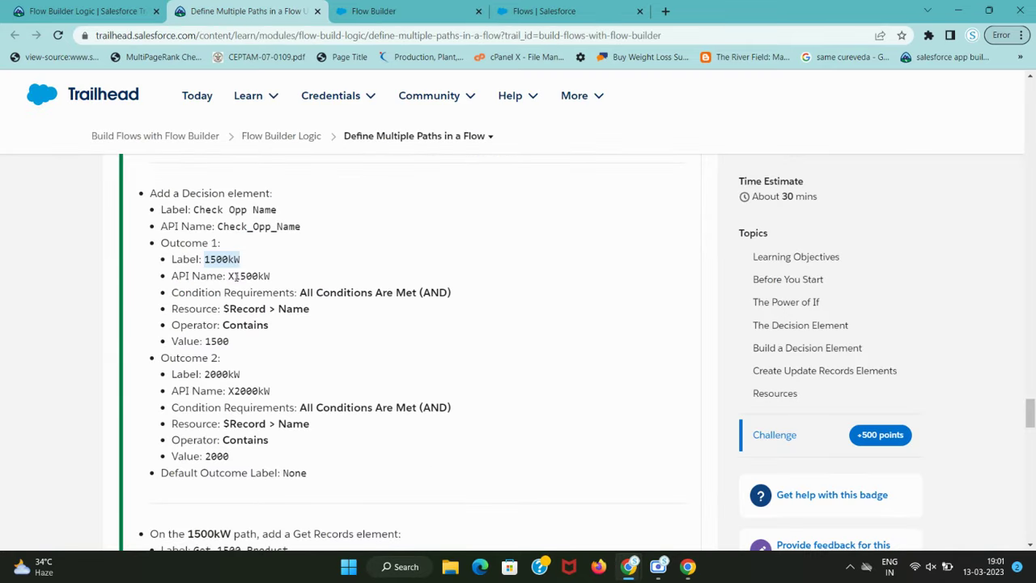
drag(296, 292, 485, 298)
key(ctrl+Tab)
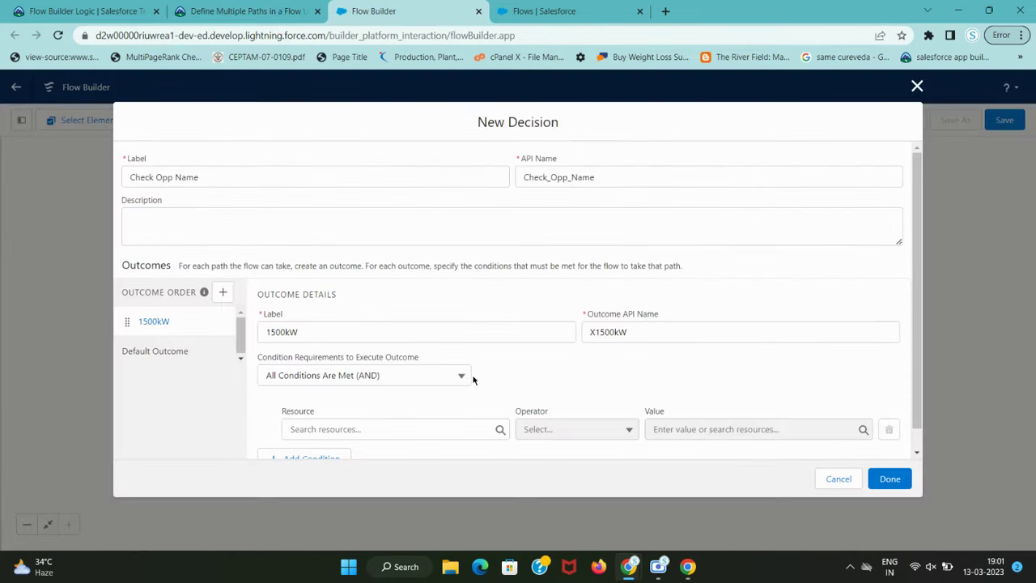
scroll(473, 379, down, 1)
key(ctrl+shift+Tab)
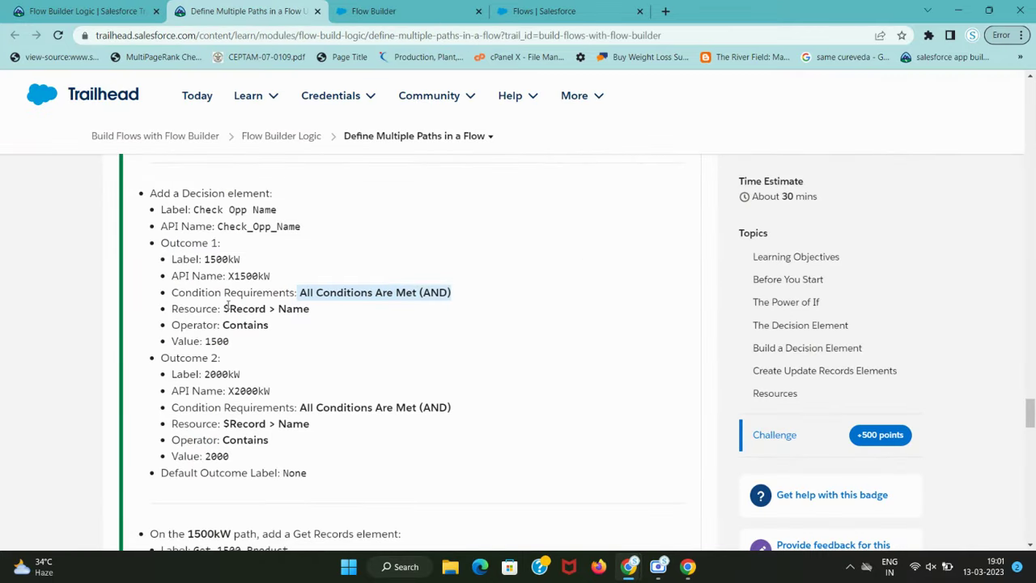
drag(224, 308, 263, 308)
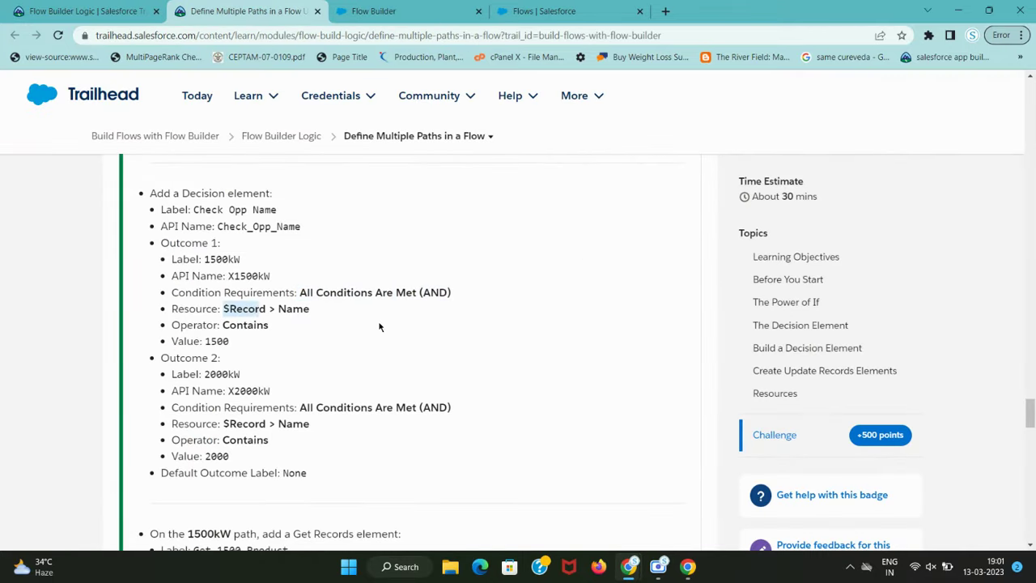
key(ctrl+c)
key(ctrl+Tab)
click(351, 407)
key(ctrl+v)
click(368, 380)
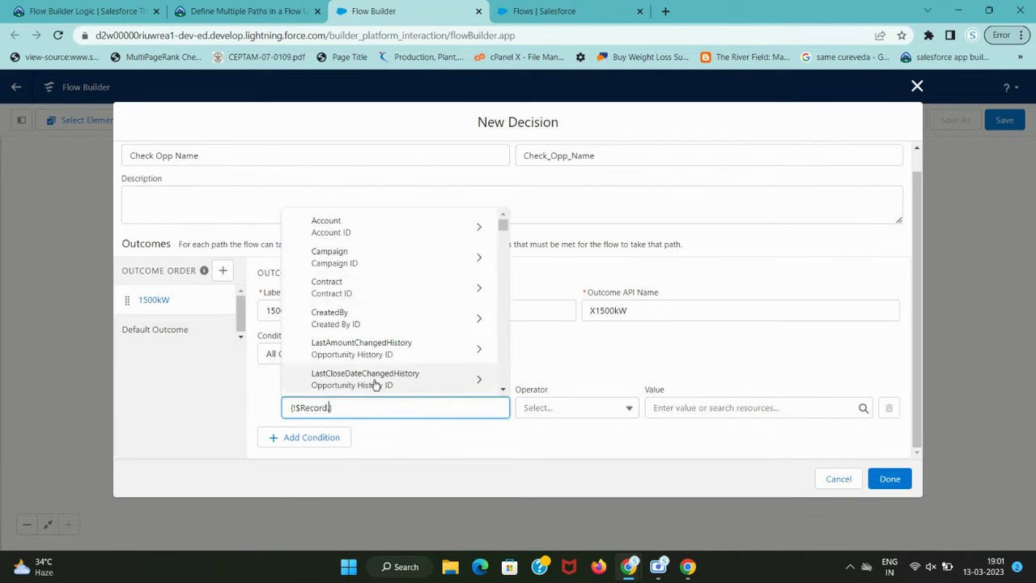
scroll(404, 275, down, 5)
scroll(410, 299, down, 8)
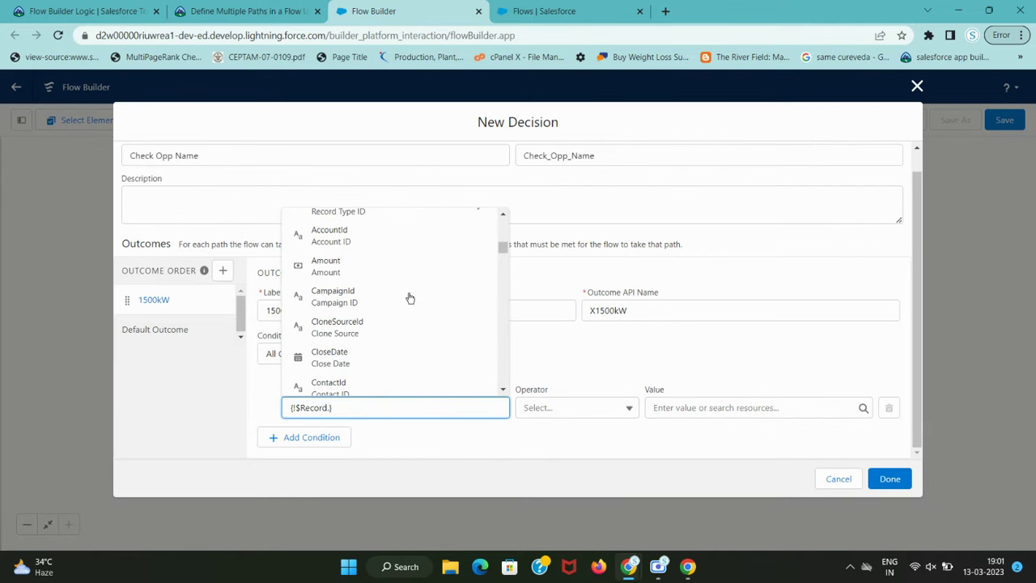
scroll(410, 299, down, 3)
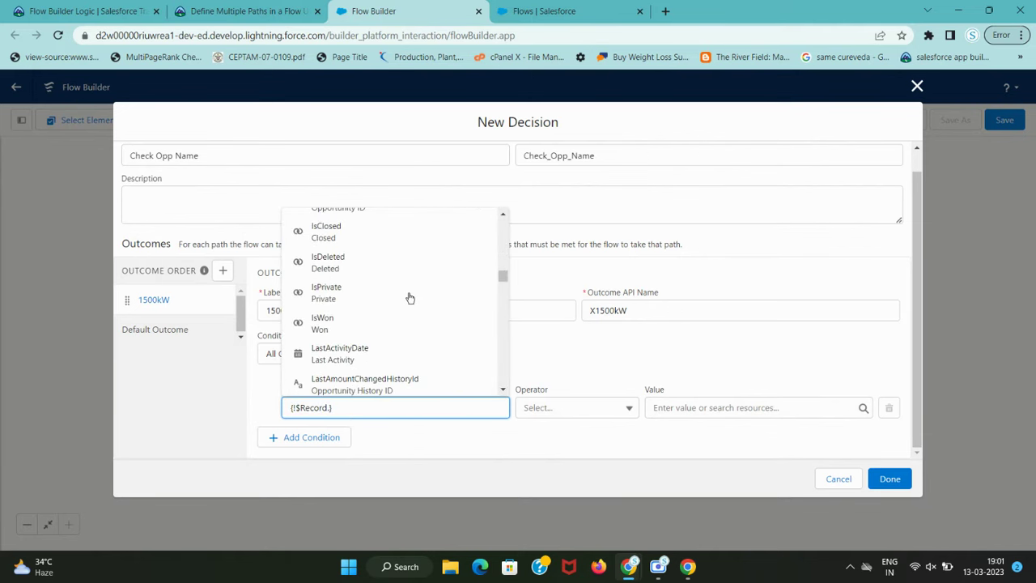
scroll(410, 299, up, 1)
scroll(410, 299, down, 1)
text(n)
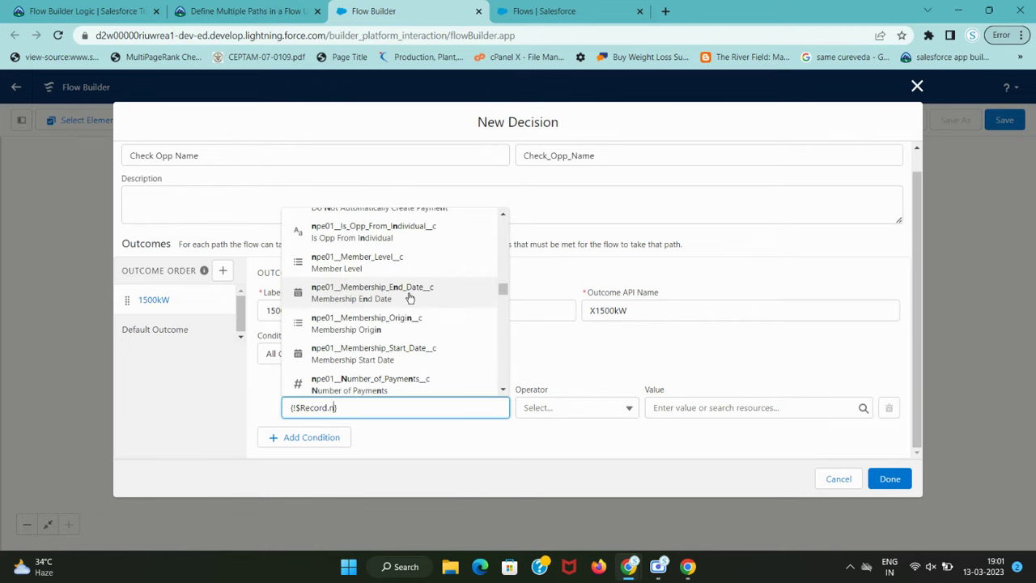
scroll(411, 298, up, 10)
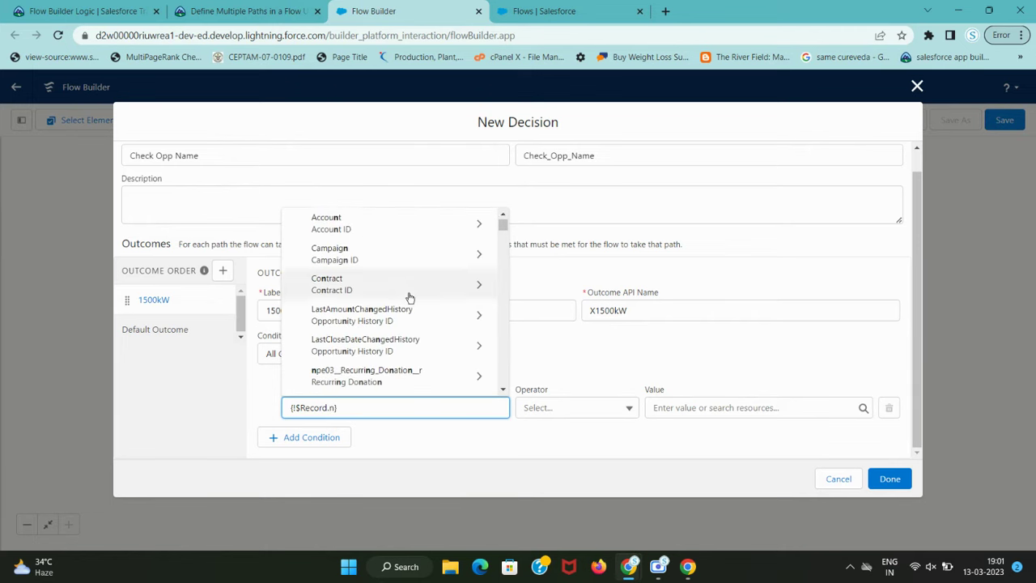
scroll(410, 298, down, 3)
text(am)
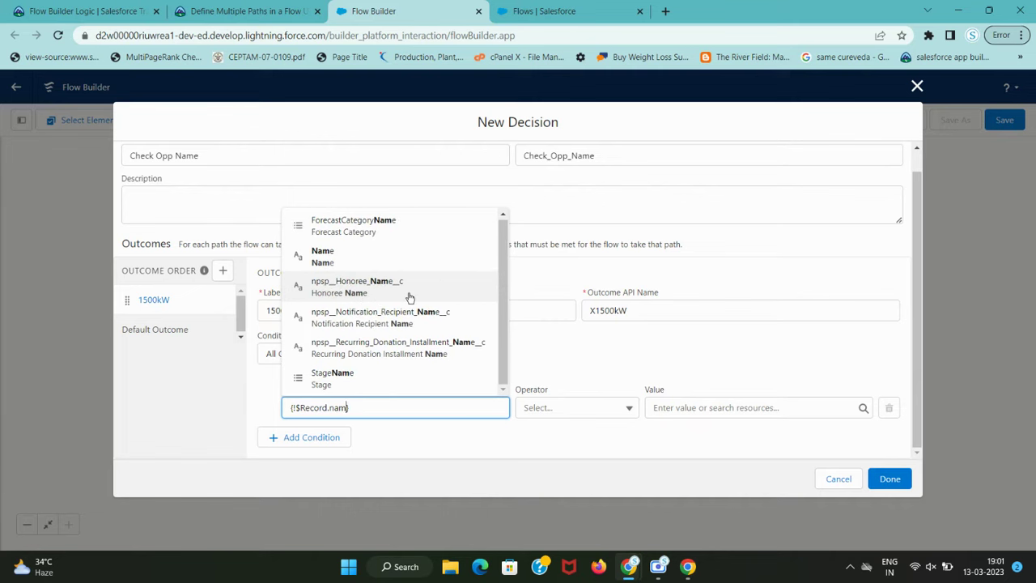
click(404, 261)
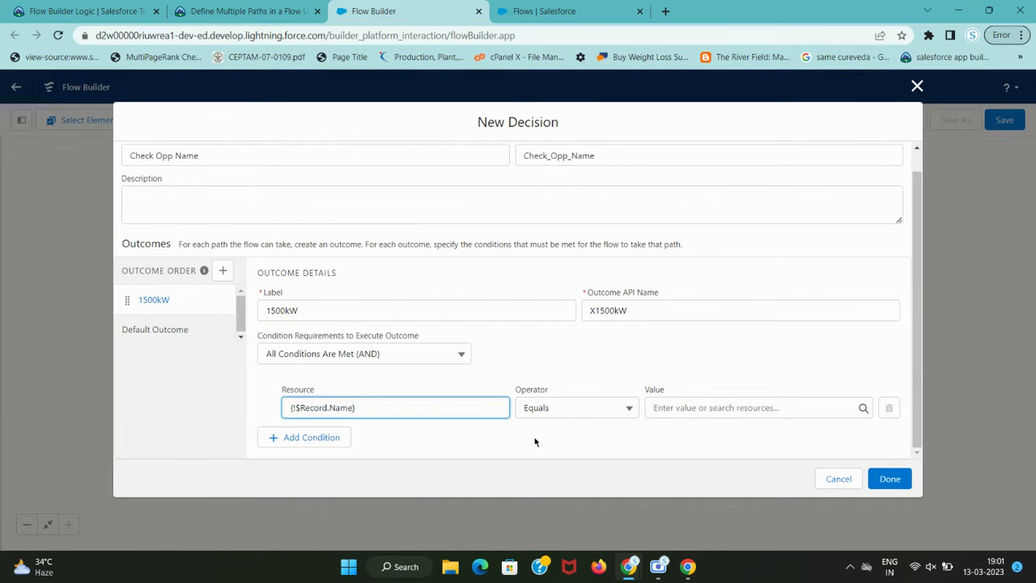
Step: Set the 1500kW outcome's condition operator to Contains and its value to 1500, copying the value from the challenge instructions
key(ctrl+shift+Tab)
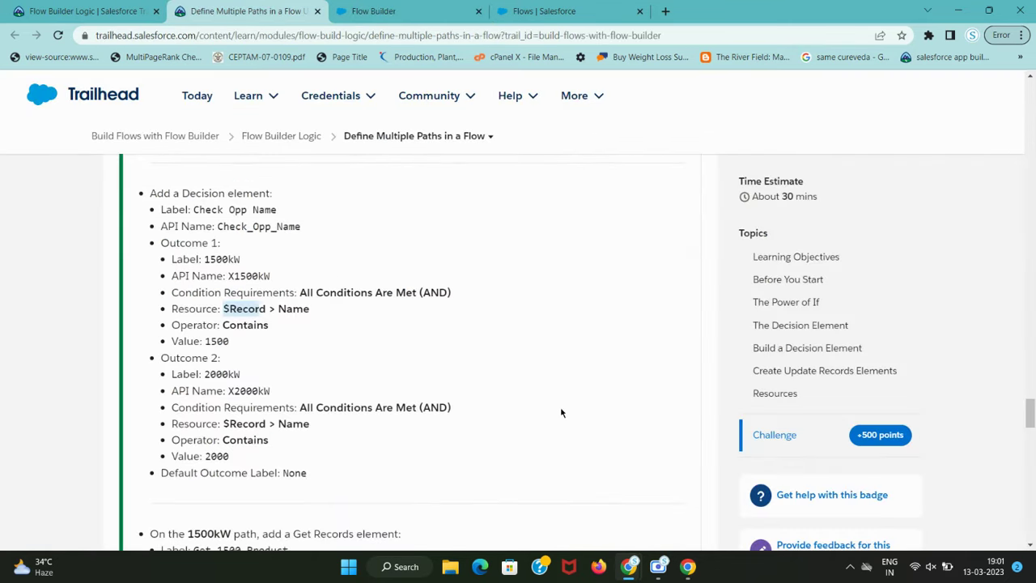
key(ctrl+Tab)
click(577, 407)
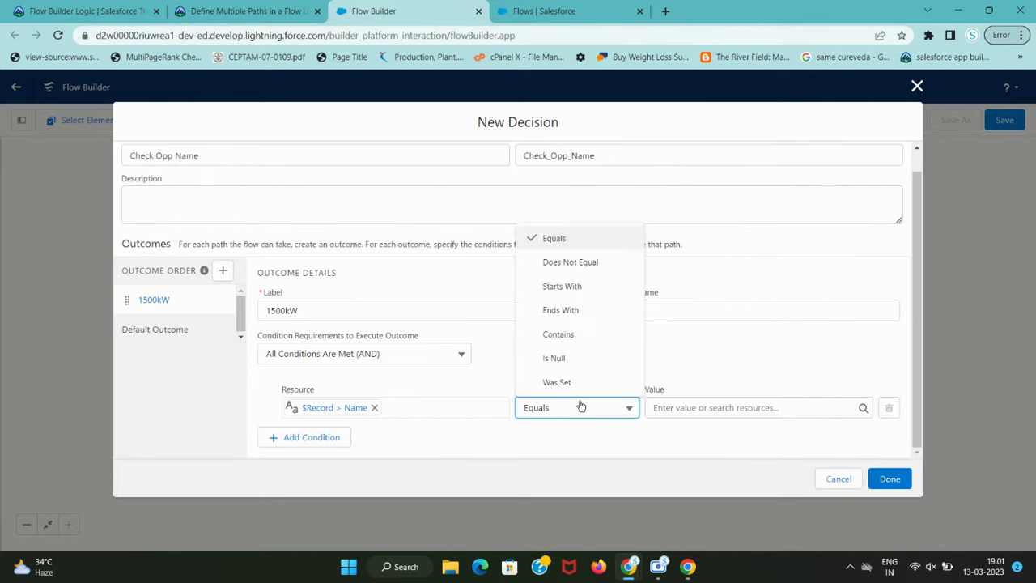
click(581, 336)
key(ctrl+shift+Tab)
double_click(217, 341)
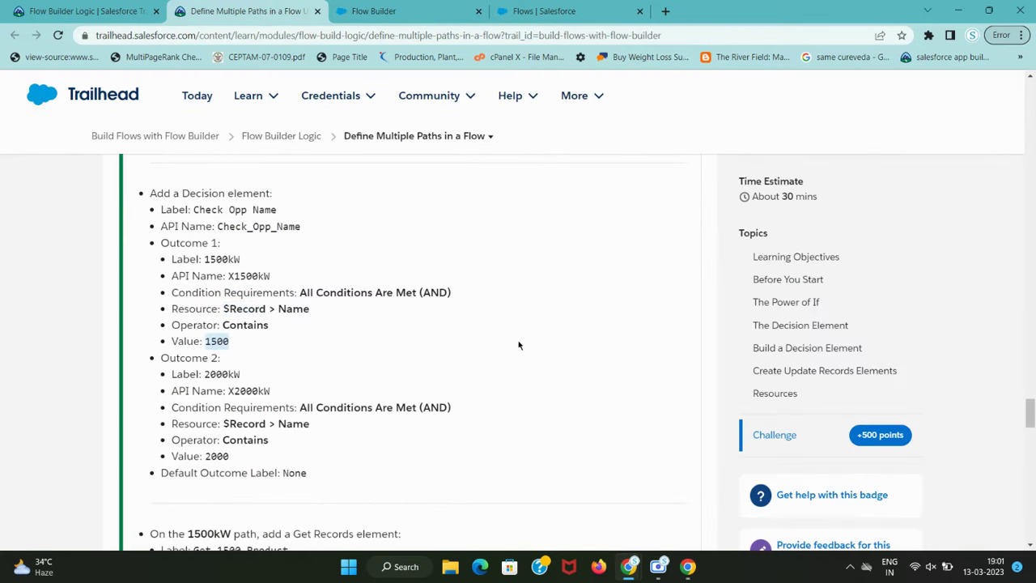
key(ctrl+Tab)
click(758, 407)
key(ctrl+v)
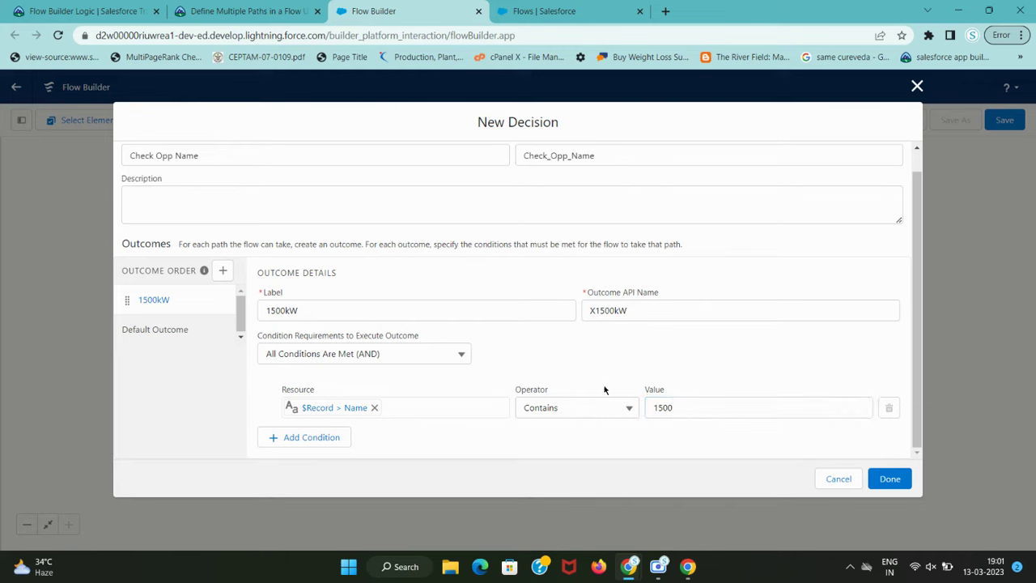
click(316, 441)
key(ctrl+shift+Tab)
scroll(349, 386, down, 2)
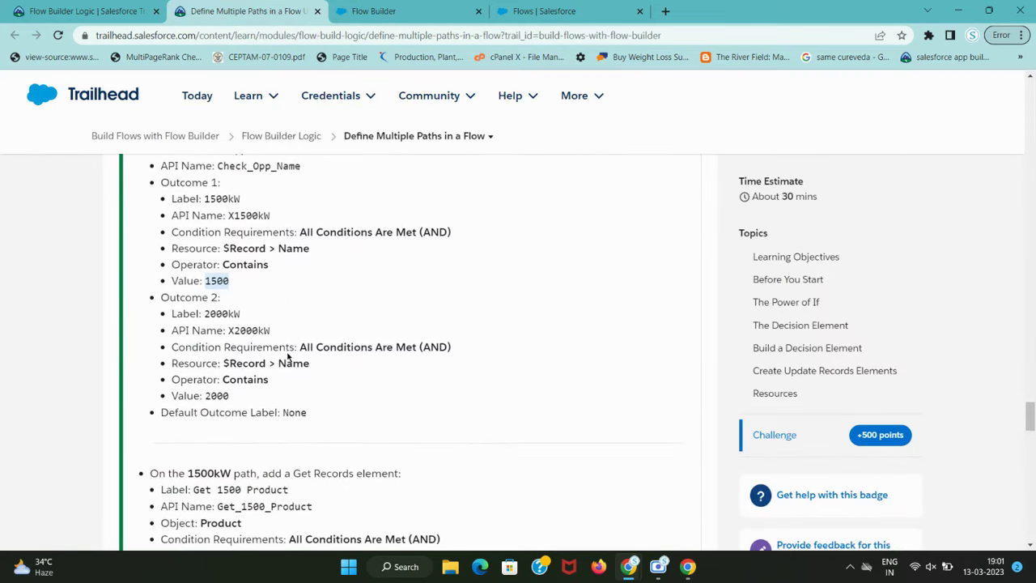
key(ctrl+Tab)
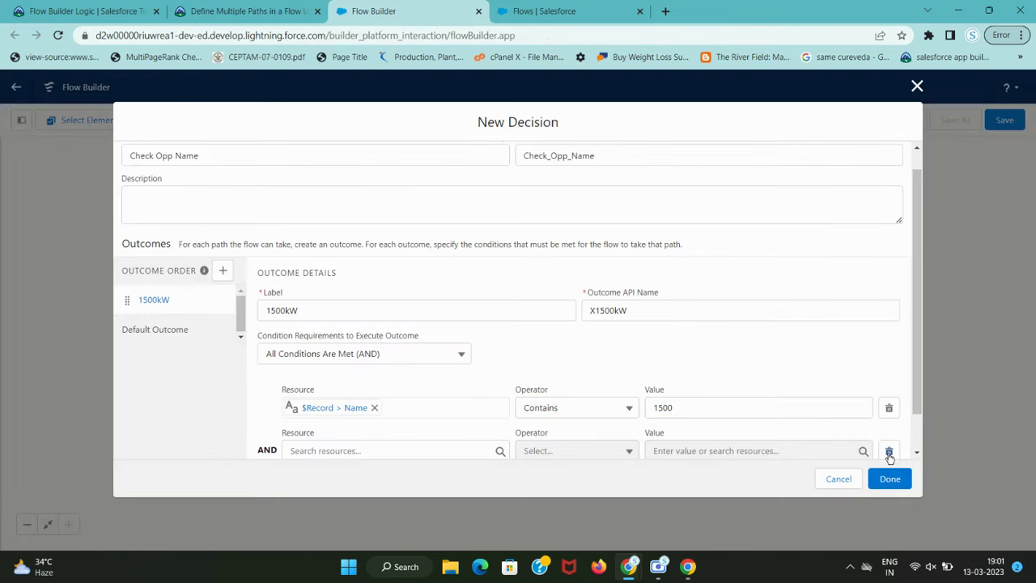
click(888, 452)
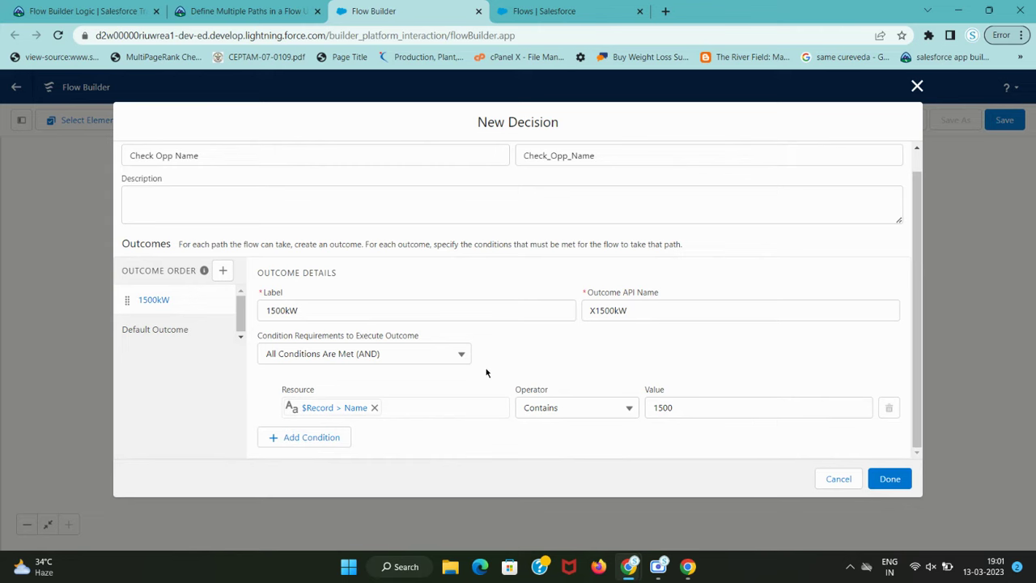
Step: Add a second outcome to the Decision labelled "2000kW", copying the label from the challenge, and check its condition requirements
click(222, 271)
key(ctrl+shift+Tab)
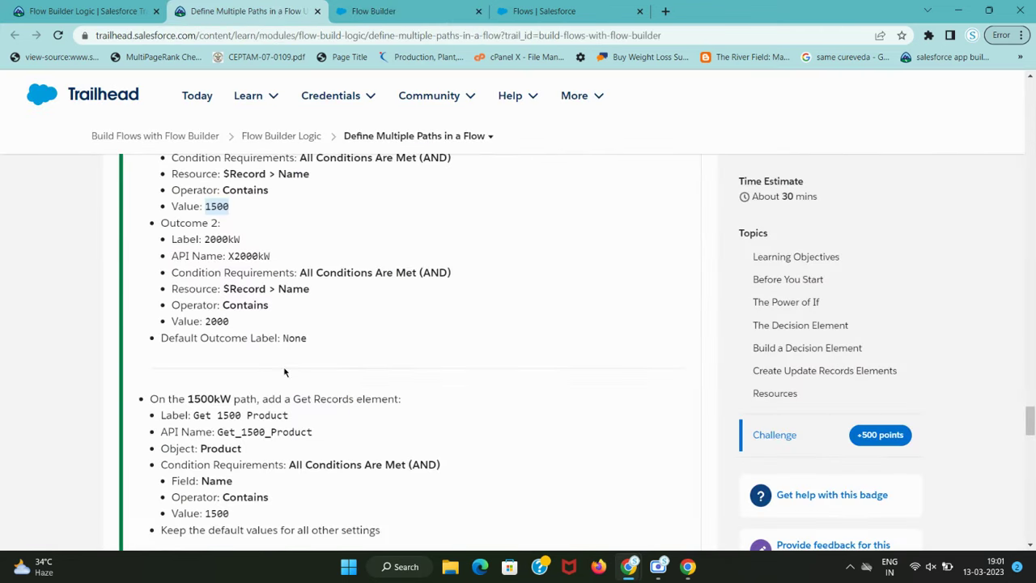
double_click(224, 242)
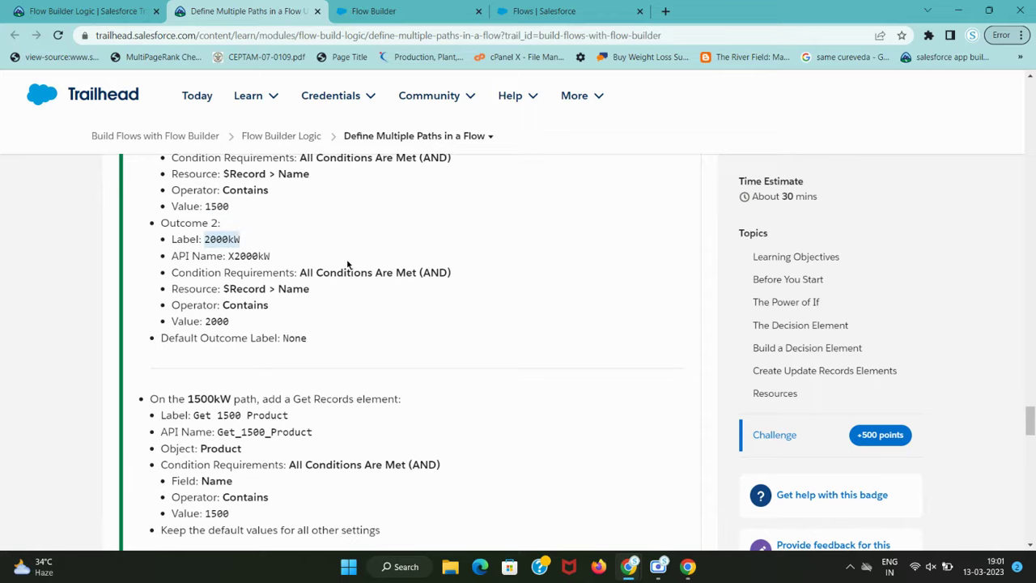
key(ctrl+Tab)
key(ctrl+v)
click(555, 355)
key(ctrl+shift+Tab)
key(ctrl+Tab)
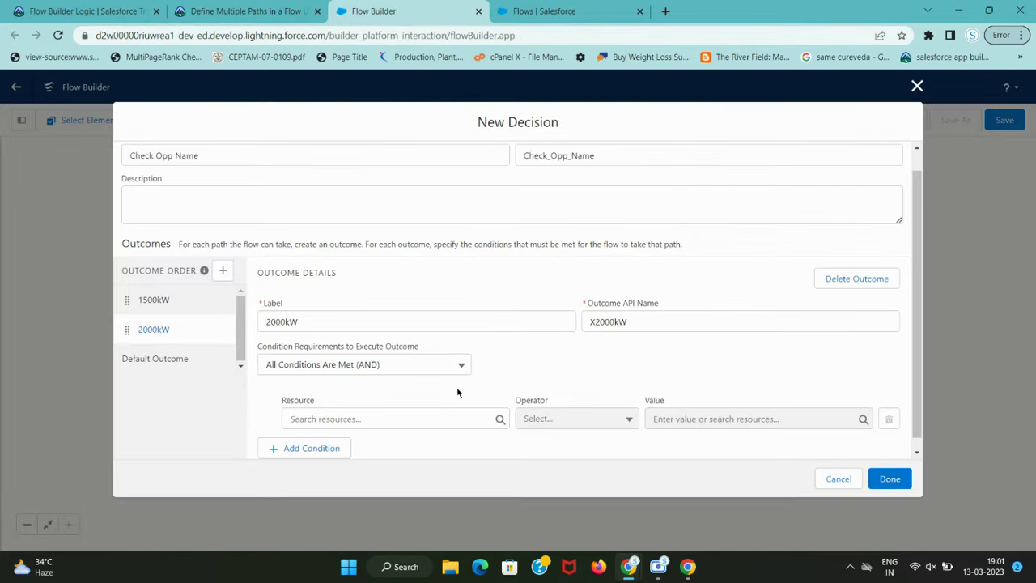
Step: Set the 2000kW outcome's condition resource to $Record > Name, copying $Record from the challenge instructions
key(ctrl+shift+Tab)
drag(225, 289, 265, 288)
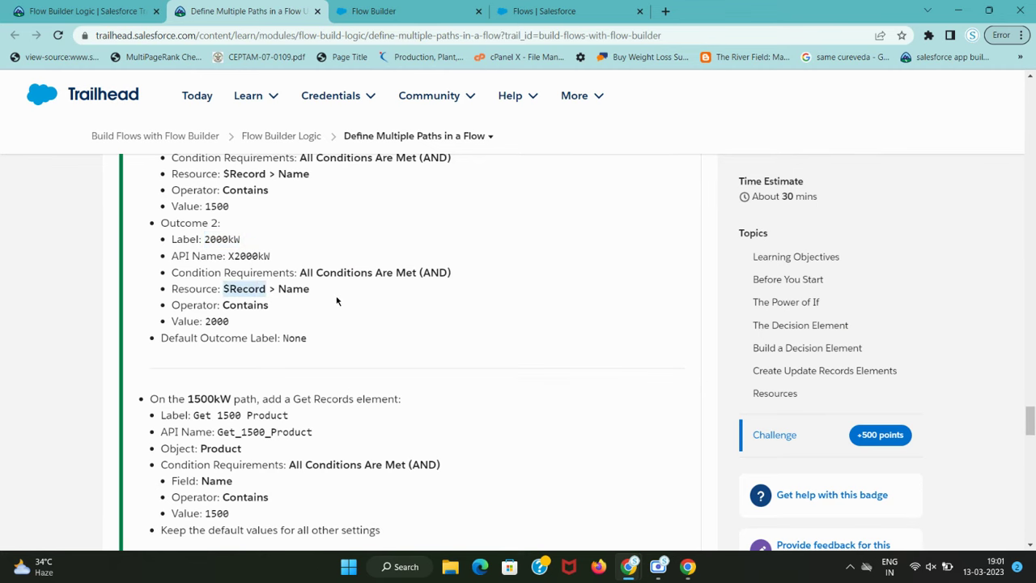
key(ctrl+Tab)
click(361, 418)
key(ctrl+v)
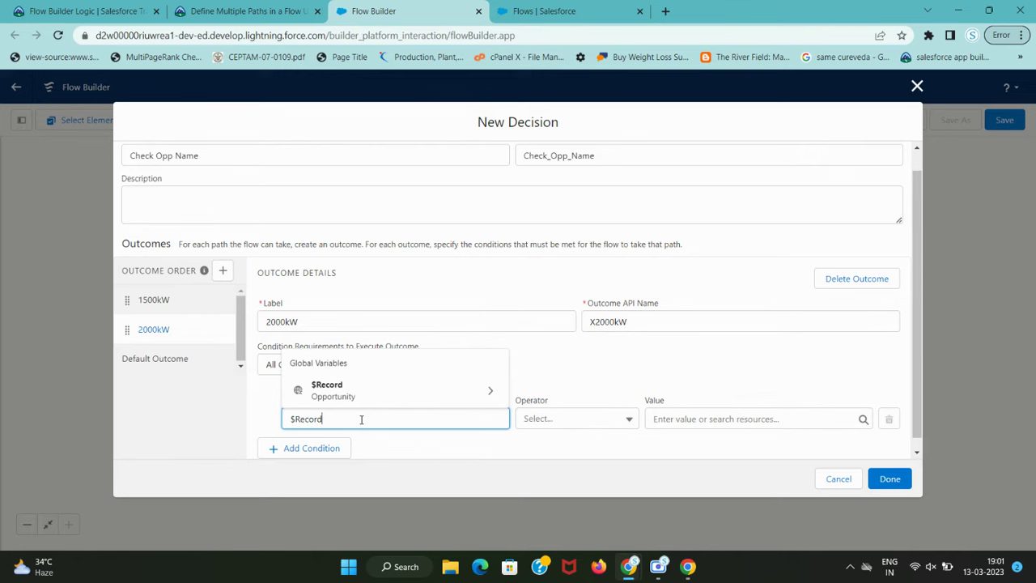
click(375, 394)
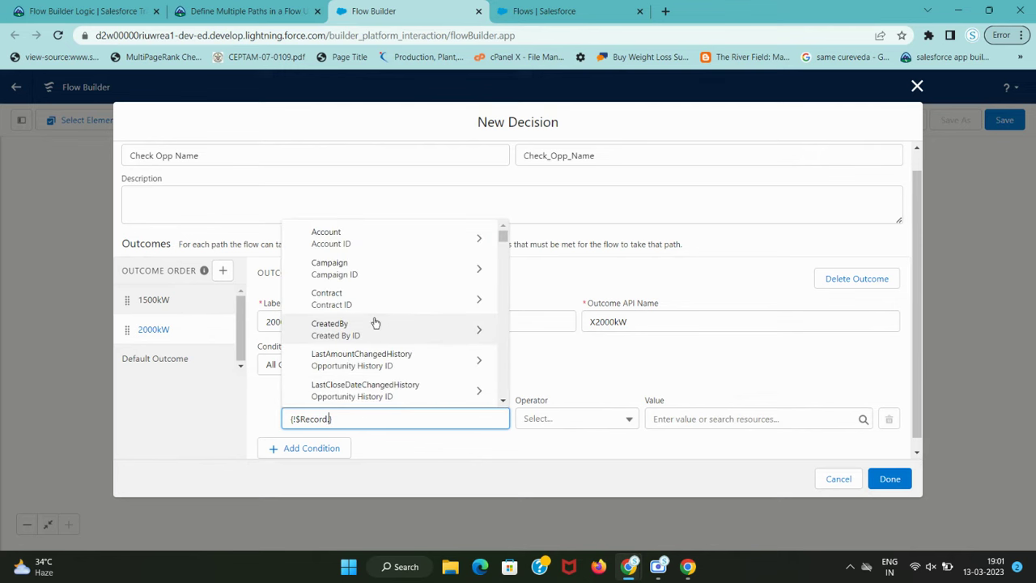
text(name)
click(372, 270)
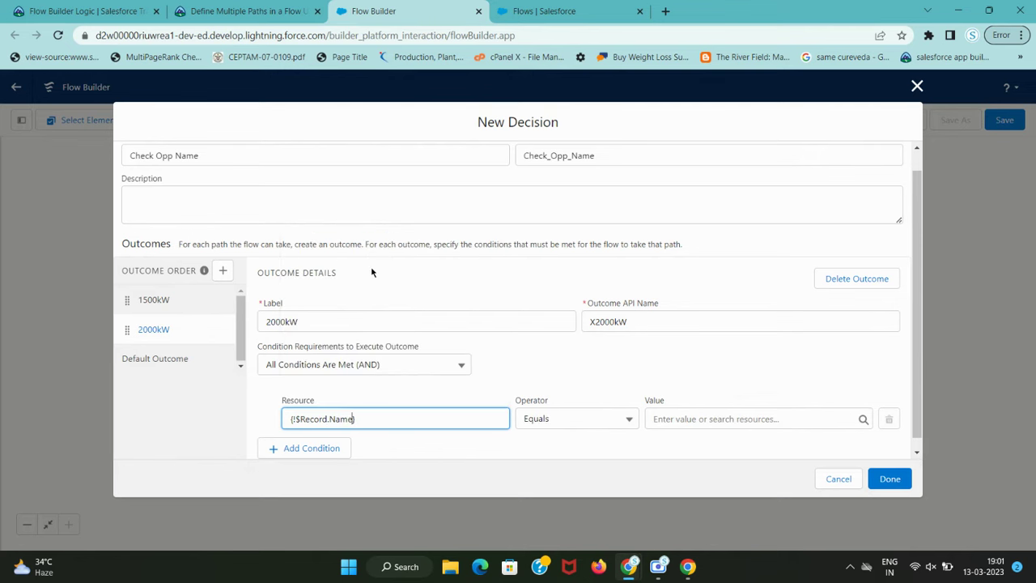
Step: Set the 2000kW outcome's condition operator to Contains and its value to 2000, as given in the challenge
key(ctrl+shift+Tab)
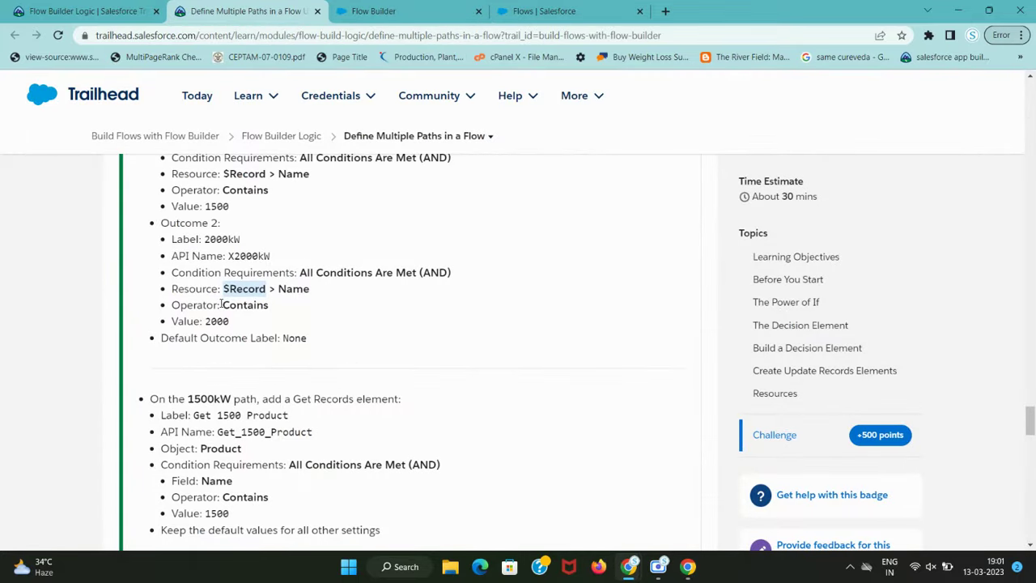
key(ctrl+Tab)
click(576, 416)
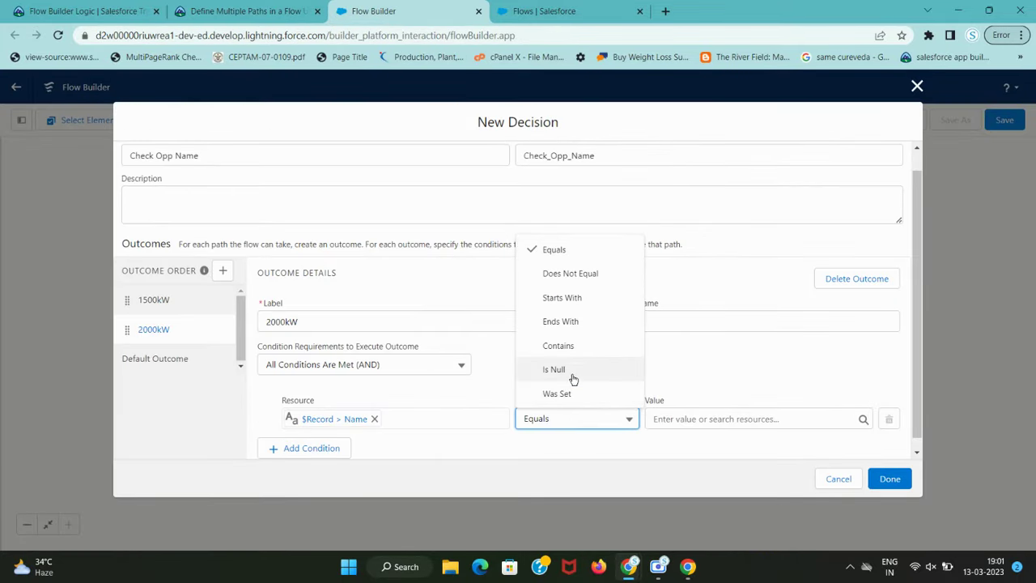
click(572, 347)
key(ctrl+shift+Tab)
double_click(209, 321)
key(ctrl+c)
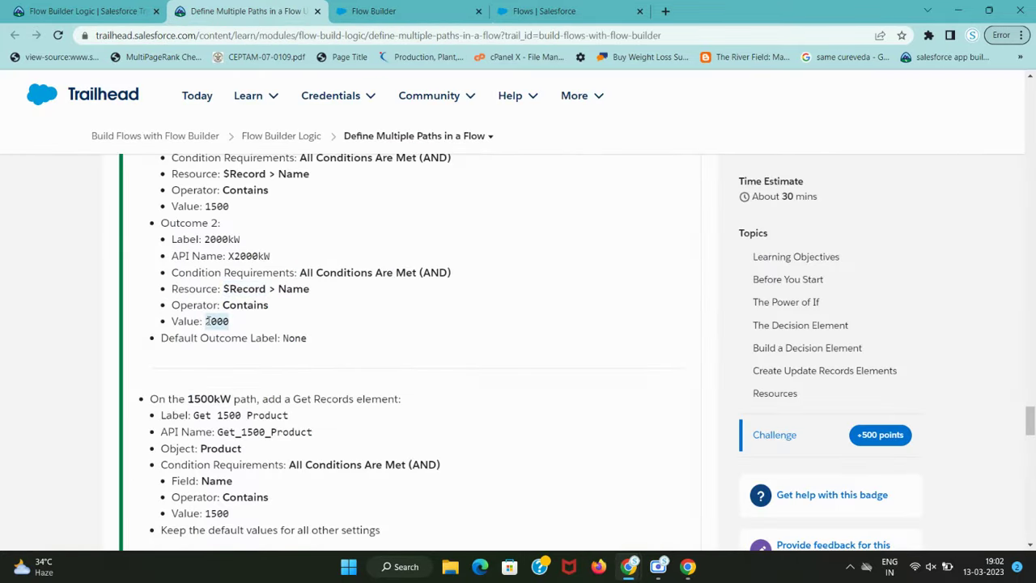
key(ctrl+Tab)
click(728, 419)
key(ctrl+v)
Step: Relabel the default outcome as "None", copied from the challenge, and finish the Decision element
click(151, 354)
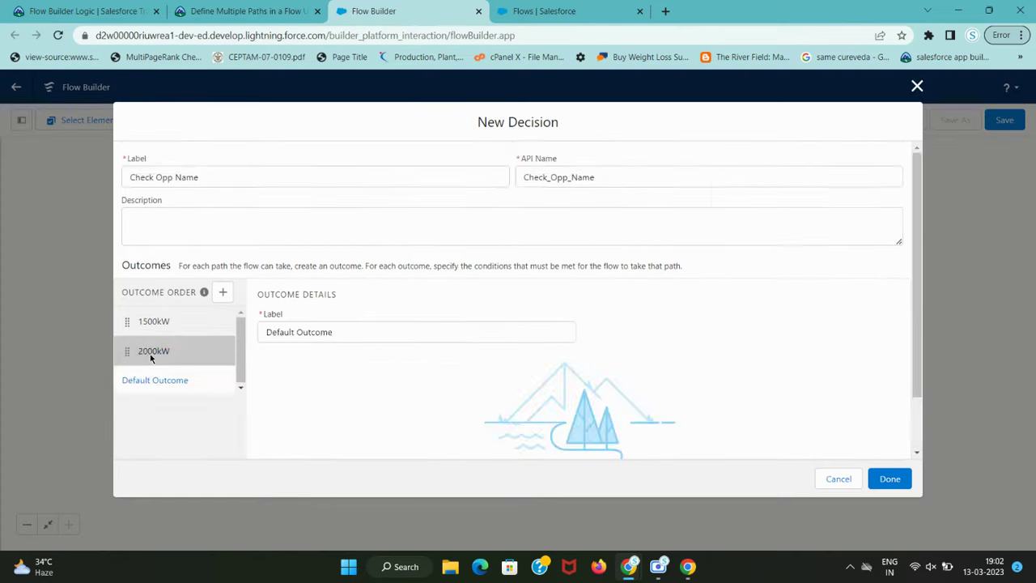
key(ctrl+shift+Tab)
double_click(295, 337)
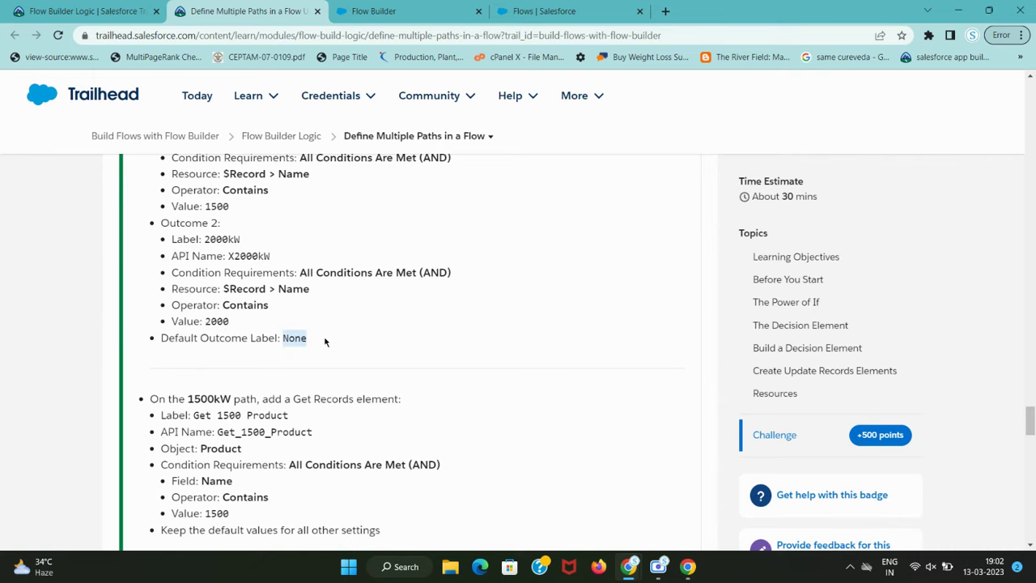
key(ctrl+Tab)
drag(338, 327, 256, 328)
click(356, 381)
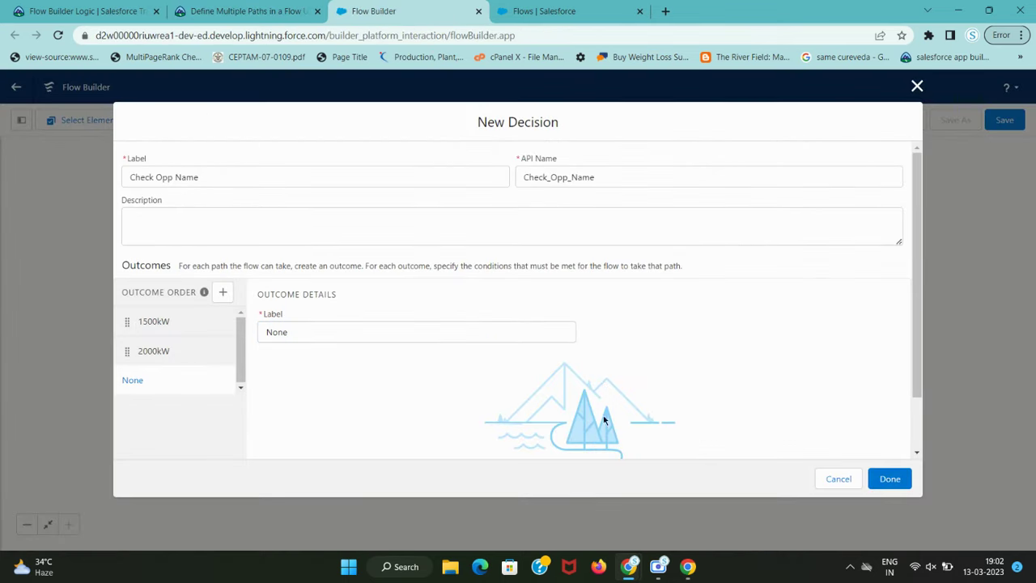
click(890, 478)
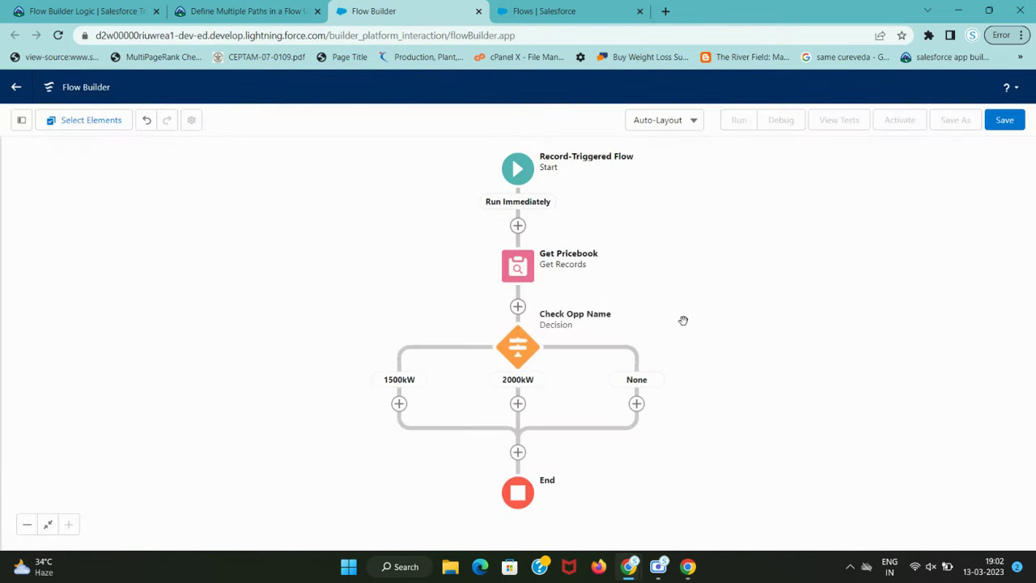
Step: Add a Get Records element on the 1500kW path, copying the element name from the challenge to search for it
key(ctrl+Page_Up)
scroll(484, 311, down, 2)
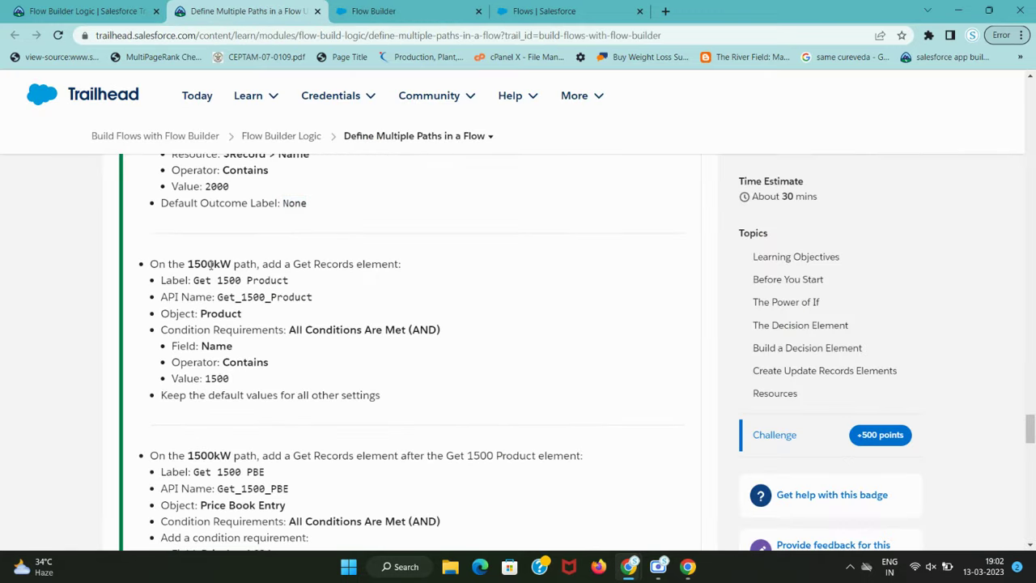
double_click(210, 265)
key(ctrl+Page_Down)
key(ctrl+Page_Up)
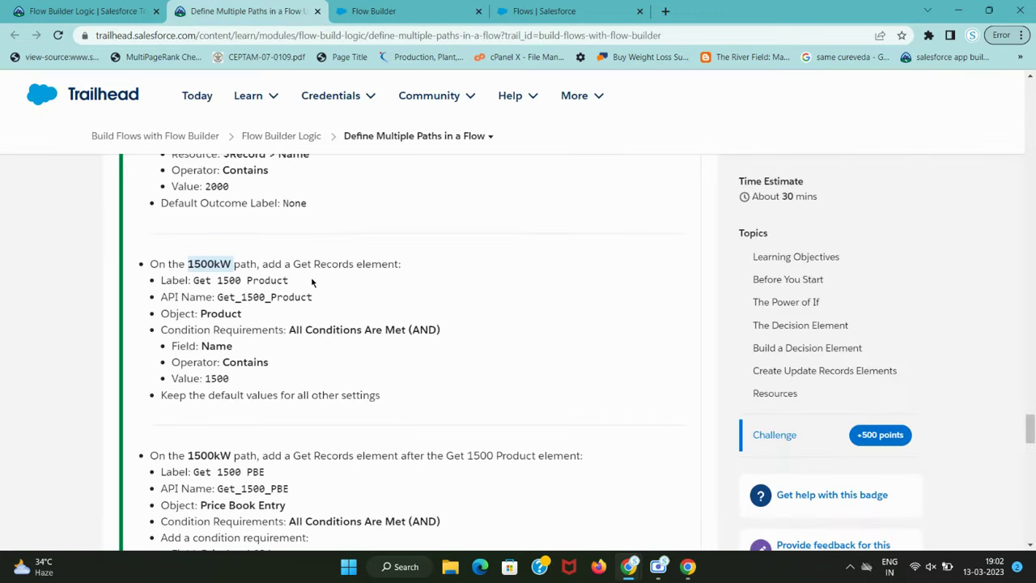
drag(295, 264, 349, 260)
key(ctrl+c)
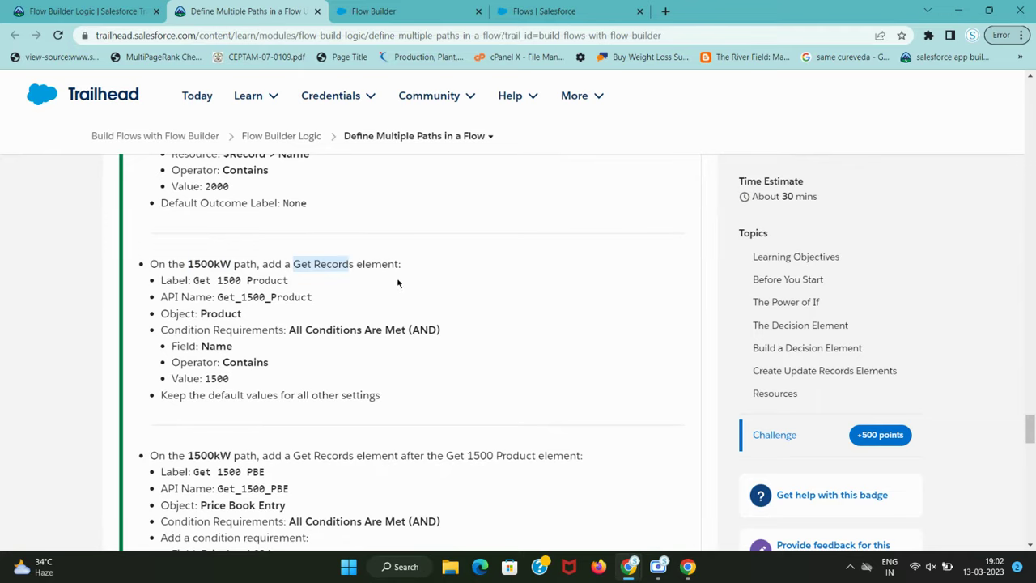
key(ctrl+Page_Down)
click(399, 404)
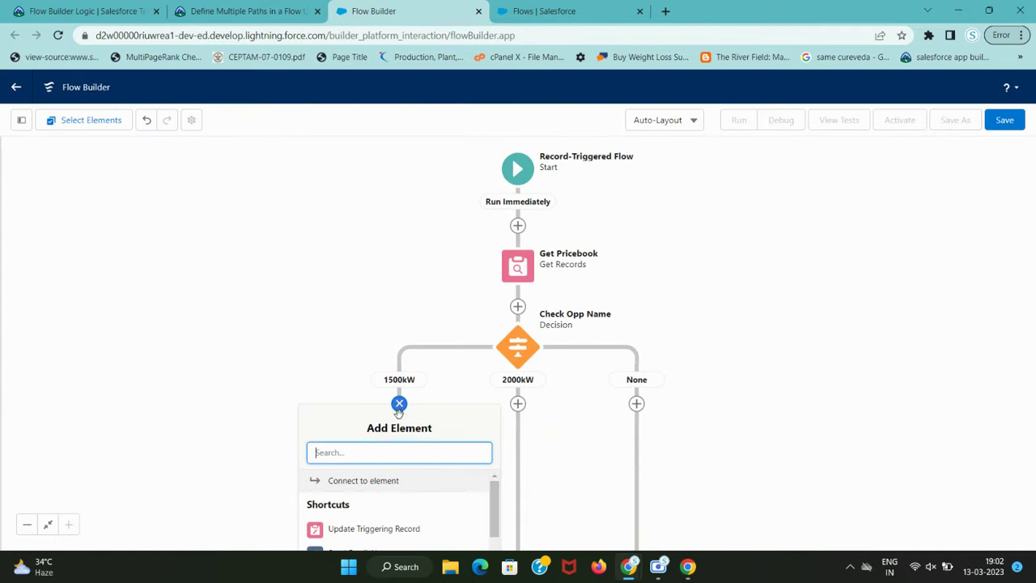
key(ctrl+v)
click(369, 483)
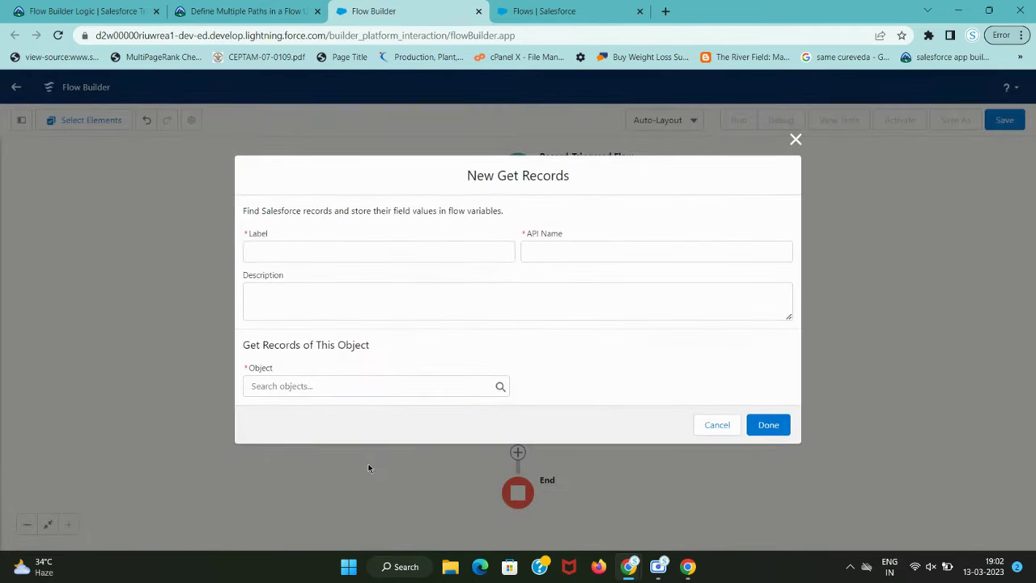
Step: Label the new Get Records element "Get 1500 Product", copying the label from the challenge instructions
key(ctrl+Page_Up)
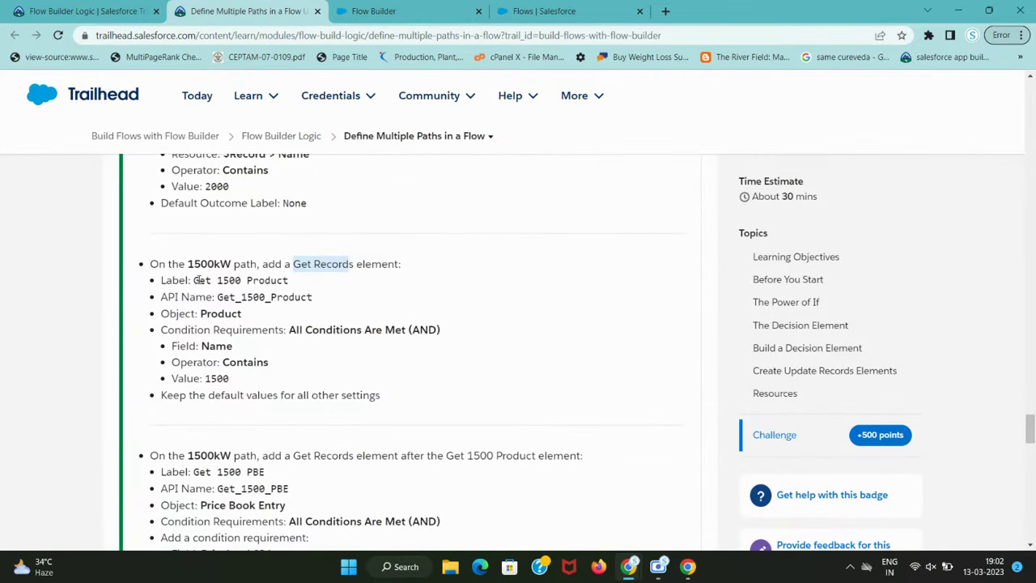
drag(195, 280, 306, 289)
key(ctrl+c)
key(ctrl+Page_Down)
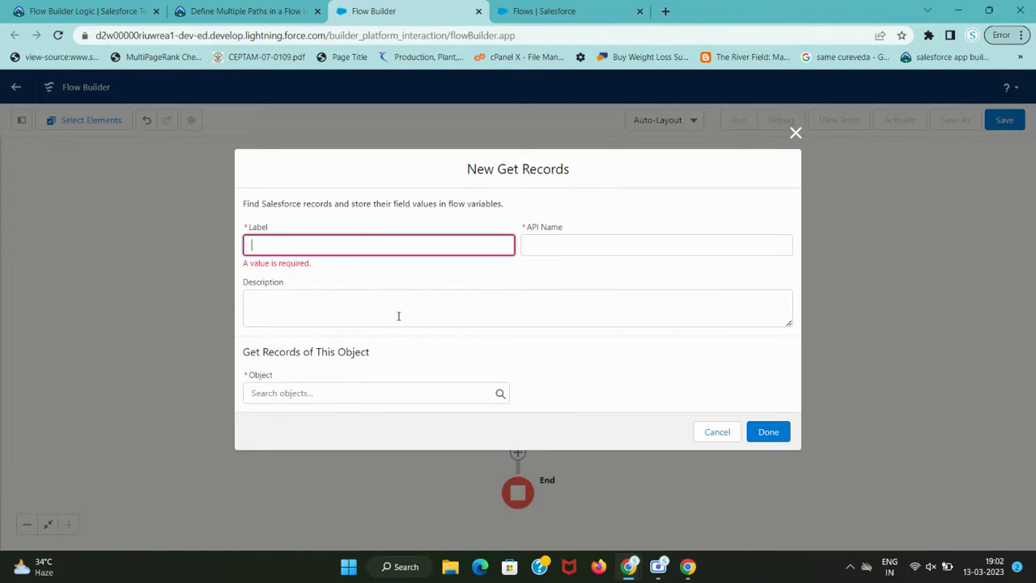
key(ctrl+v)
click(402, 283)
Step: Set the Get Records object to Product, copying the object name from the challenge instructions
key(ctrl+Page_Up)
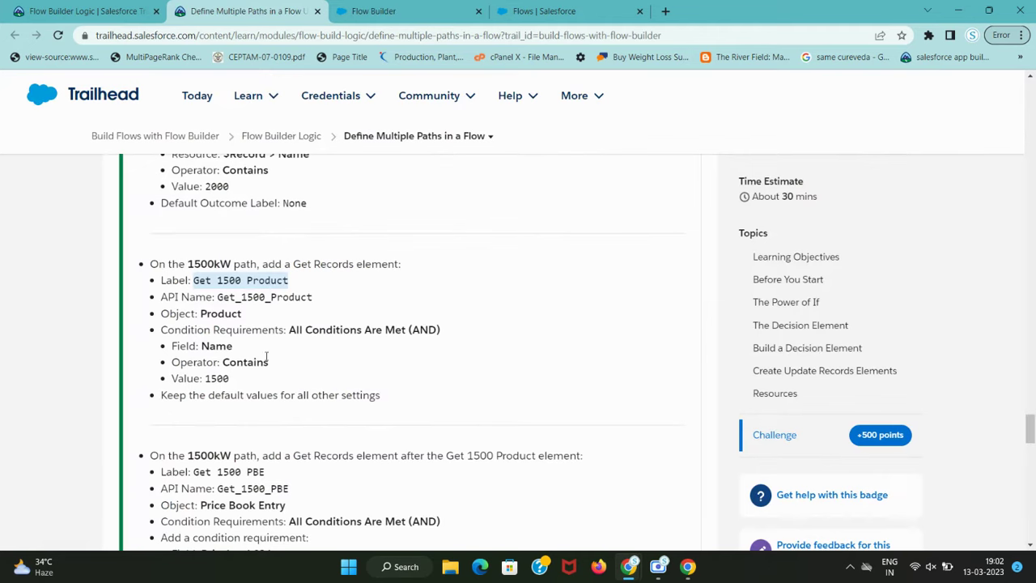
double_click(204, 313)
key(ctrl+c)
key(ctrl+Page_Down)
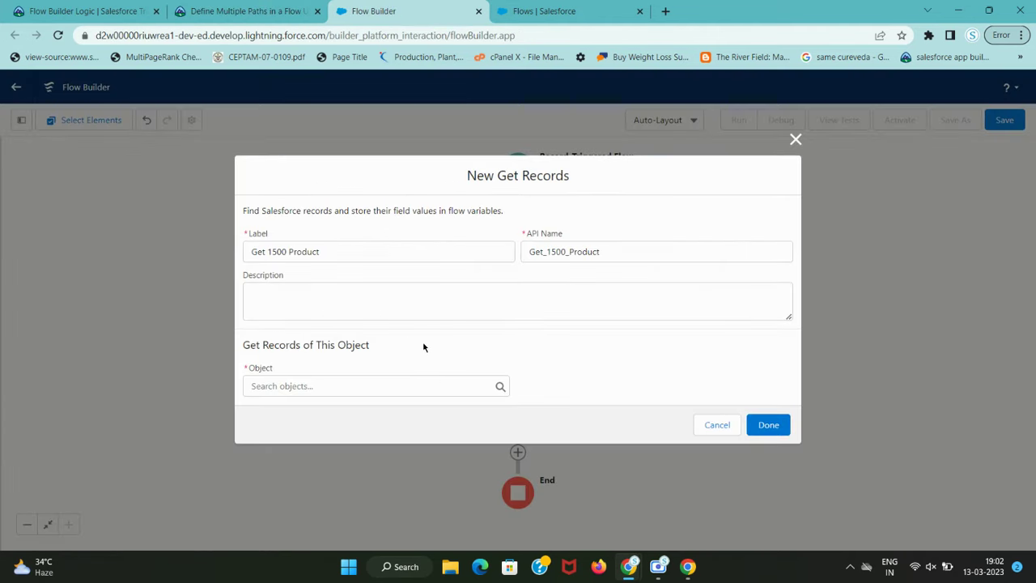
click(371, 386)
key(ctrl+v)
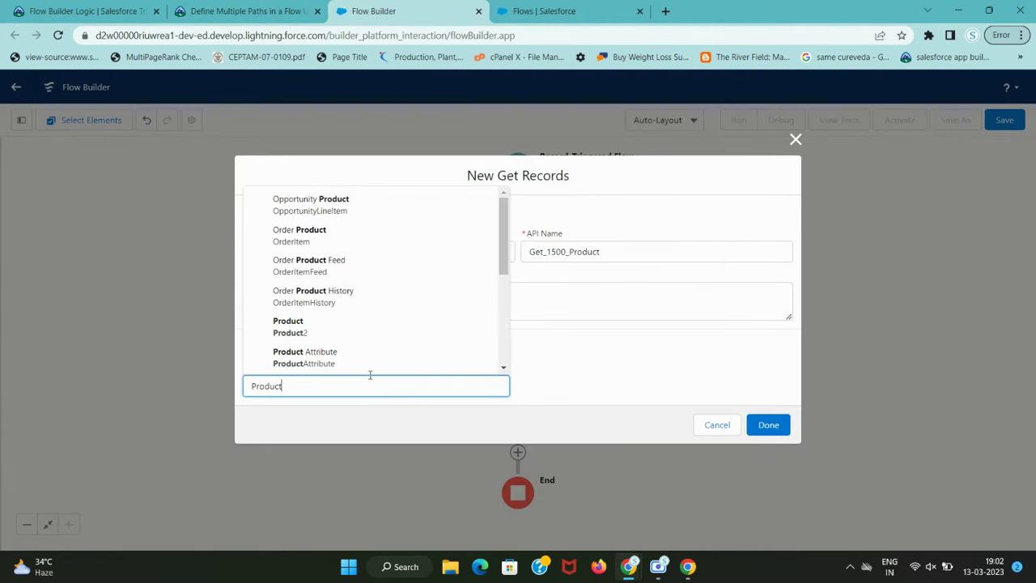
click(349, 329)
Step: Set the Product filter condition's field to Name, copying the field name from the challenge instructions
scroll(583, 330, down, 2)
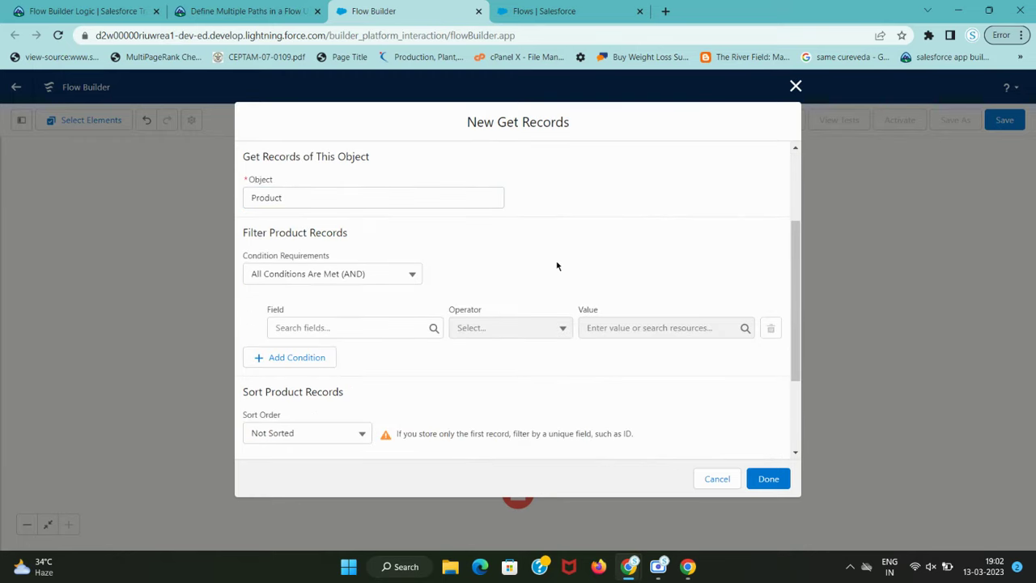
key(ctrl+Page_Up)
double_click(216, 346)
key(ctrl+Page_Down)
click(432, 329)
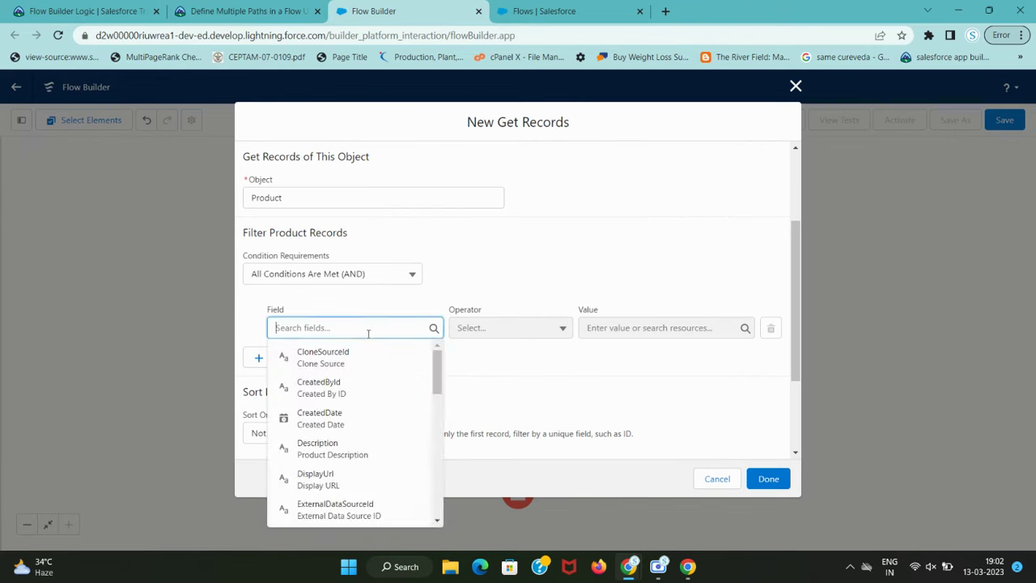
key(ctrl+v)
click(368, 362)
Step: Set the Name condition's operator to Contains, checking the operator in the challenge instructions
key(ctrl+Page_Up)
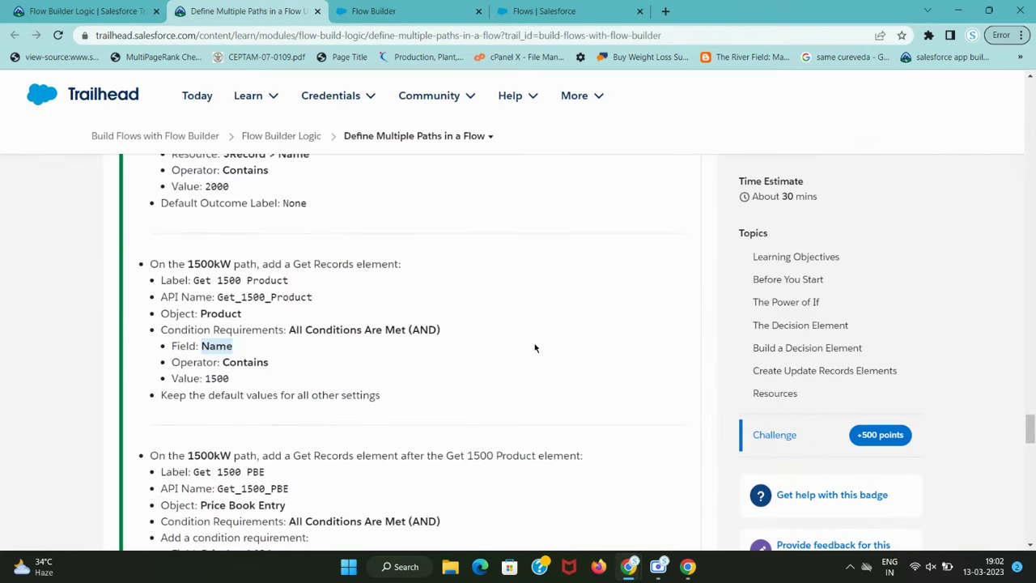
key(ctrl+Page_Down)
click(530, 335)
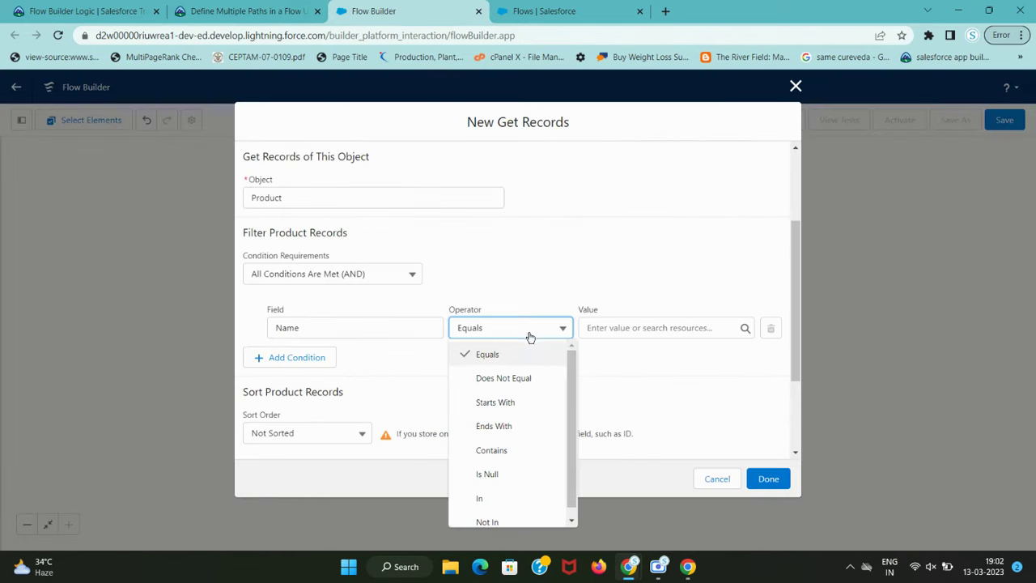
click(520, 450)
Step: Try to fill the Name condition's value with 1500 copied from the challenge instructions, picking the suggested 1500kW resource
key(ctrl+Page_Up)
click(200, 377)
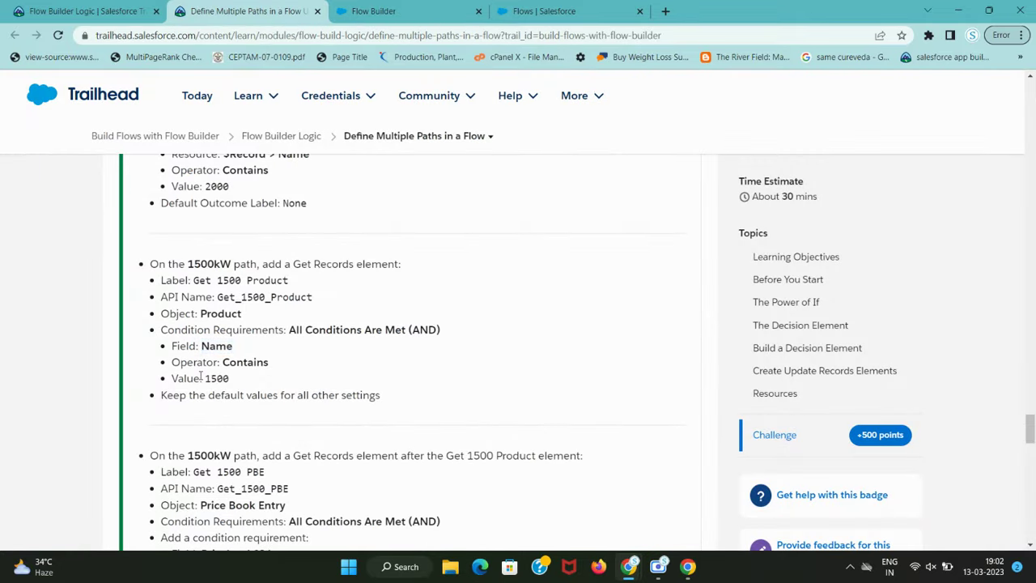
double_click(213, 378)
key(ctrl+c)
key(ctrl+Page_Down)
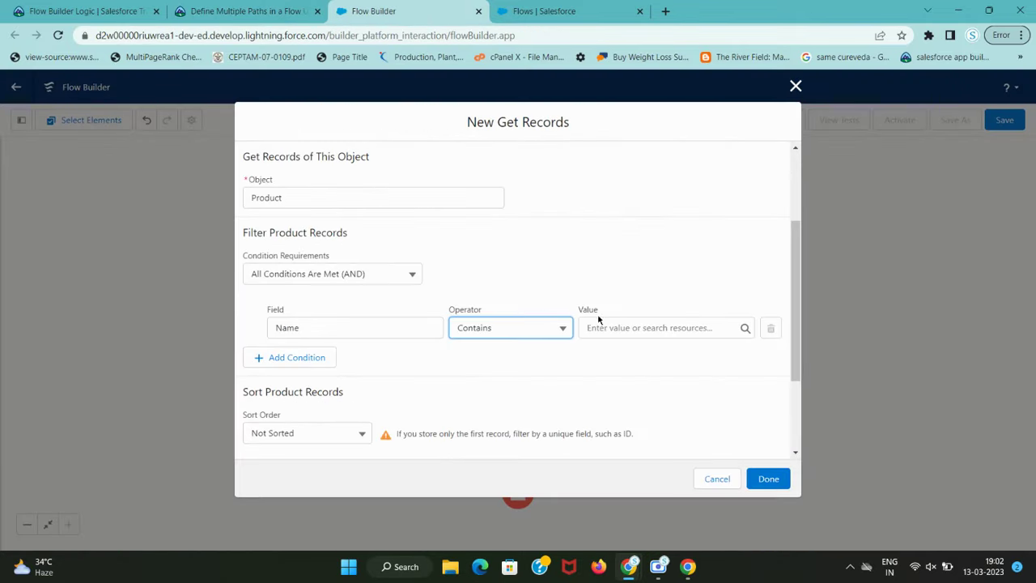
click(589, 327)
key(ctrl+v)
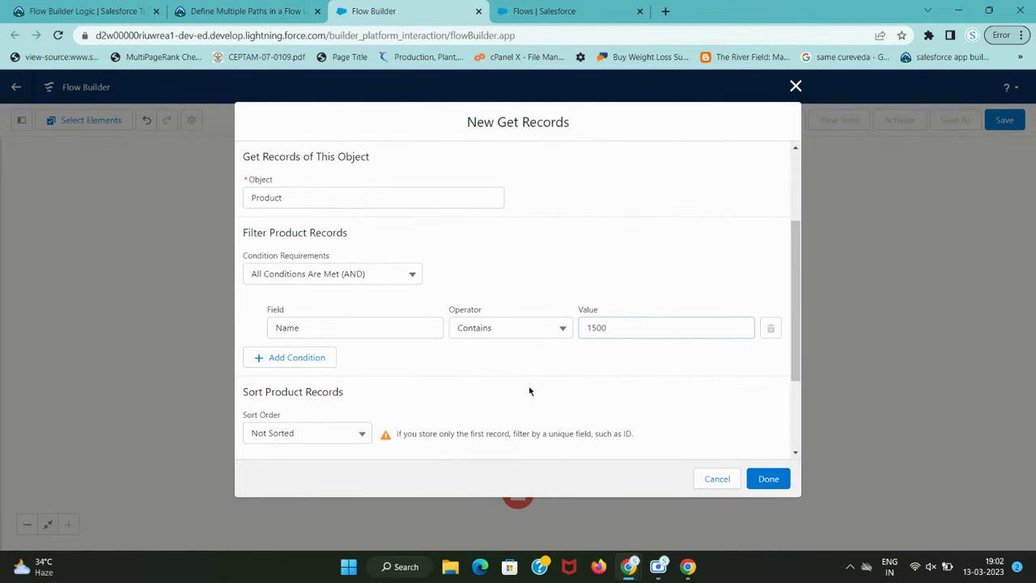
click(611, 333)
click(636, 380)
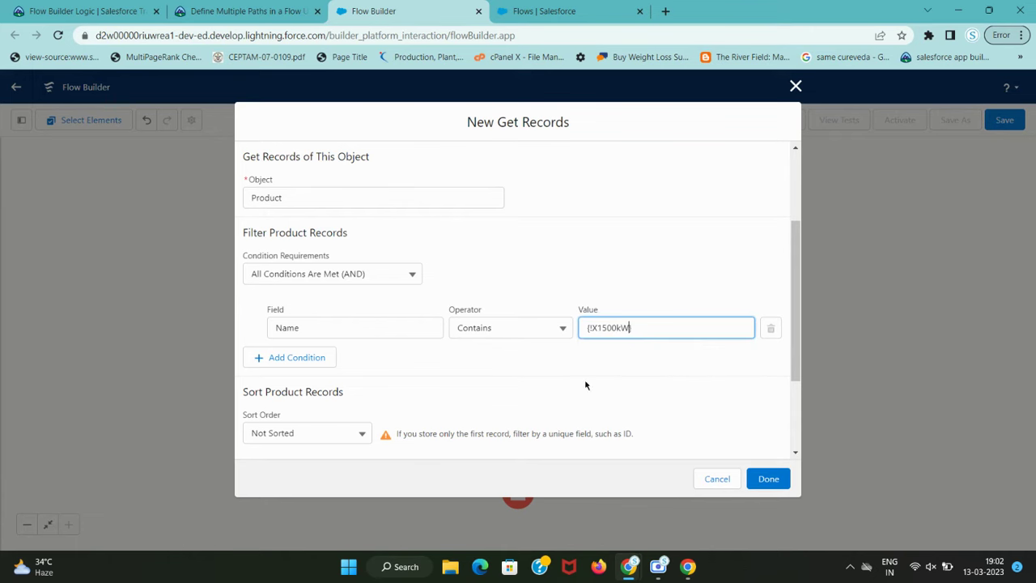
click(564, 380)
Step: Set the Name condition's value to the plain text 1500 and finish the Get 1500 Product element
key(ctrl+Page_Up)
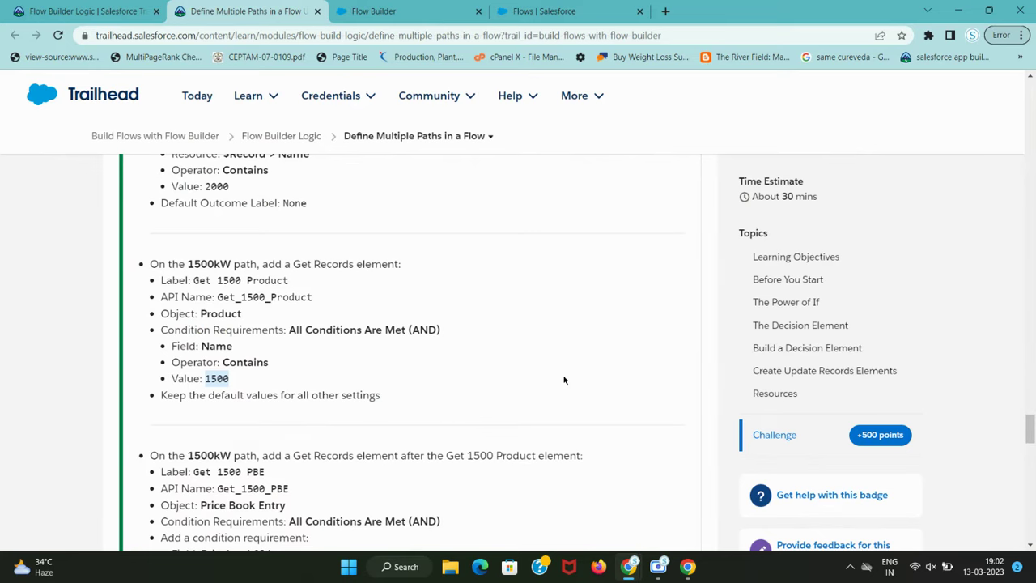
key(ctrl+Page_Down)
click(641, 327)
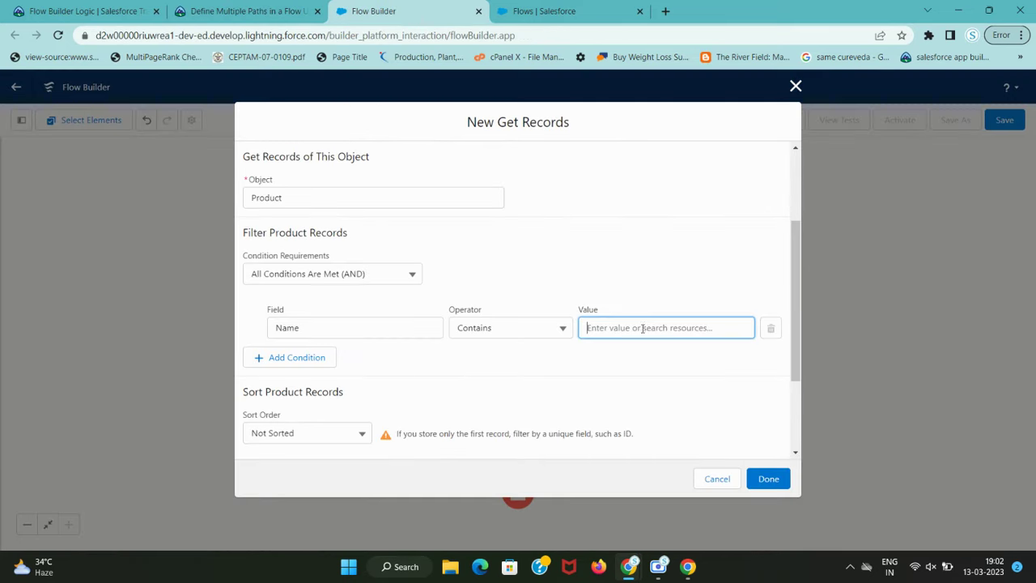
text(1500)
click(548, 389)
click(769, 478)
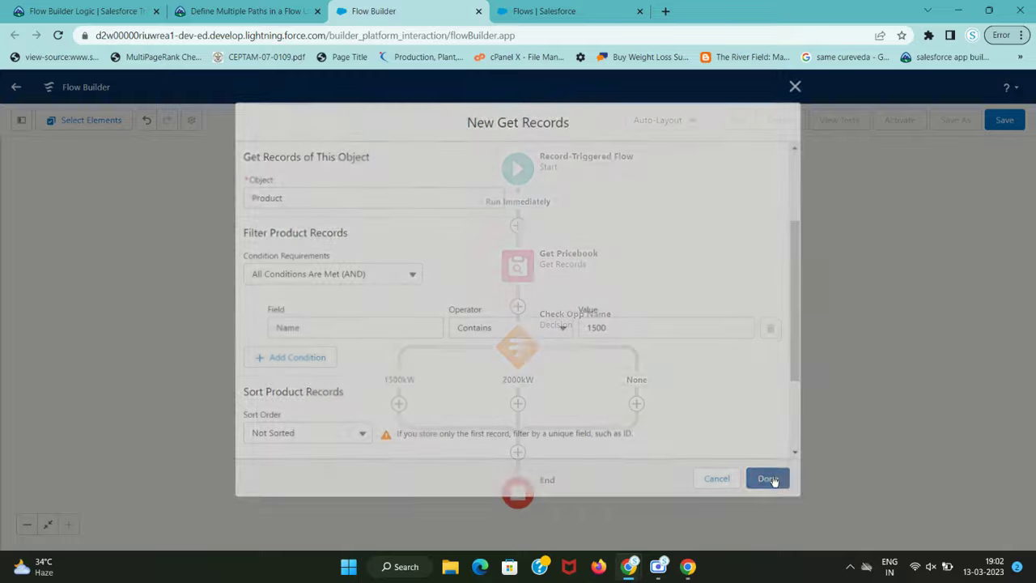
Step: Review the challenge instructions for the Get Records element that follows Get 1500 Product, comparing them with the flow's 1500kW path
key(ctrl+Page_Up)
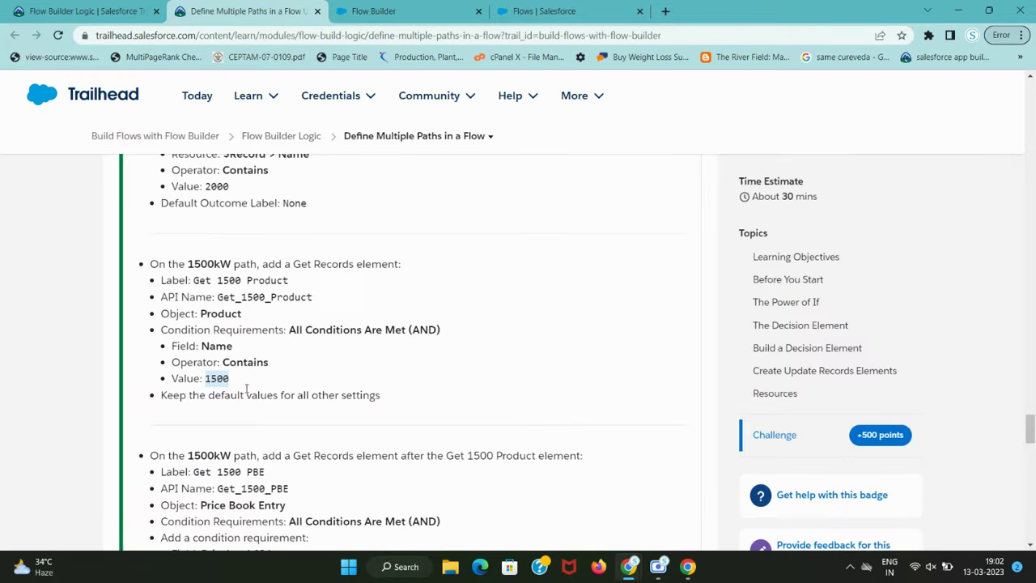
scroll(246, 390, down, 2)
drag(150, 253, 259, 253)
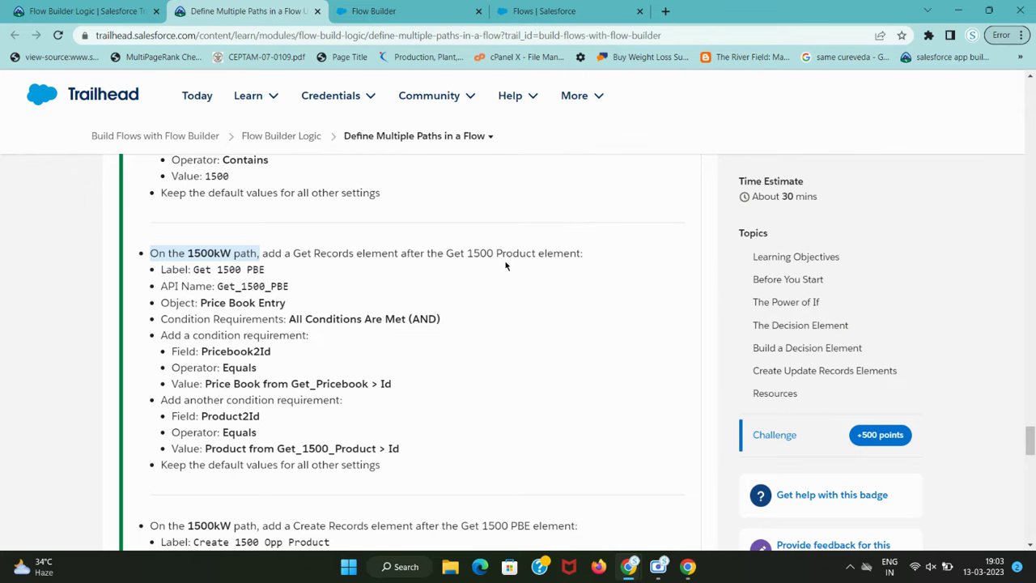
scroll(474, 319, up, 3)
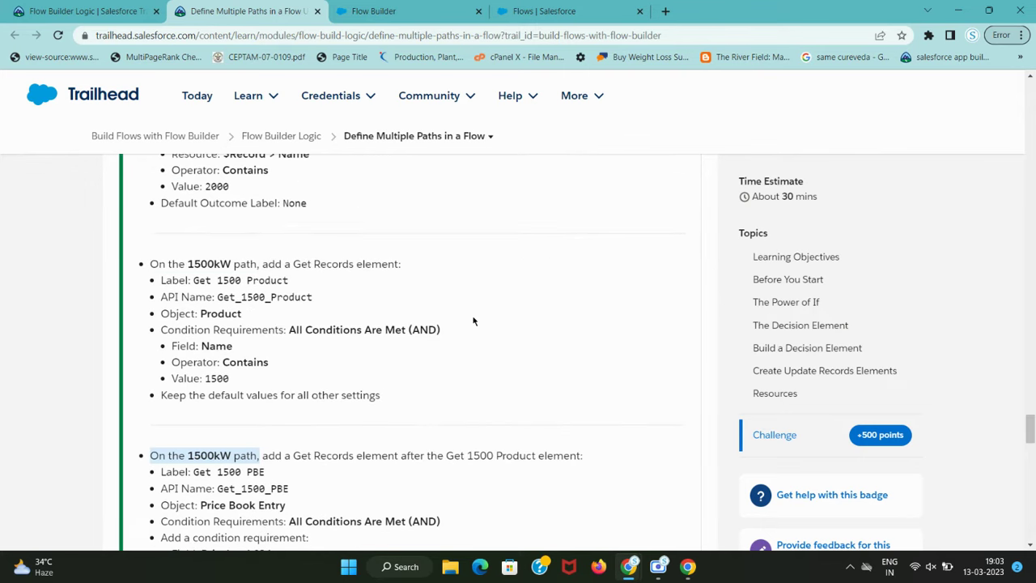
scroll(473, 321, down, 1)
key(ctrl+Tab)
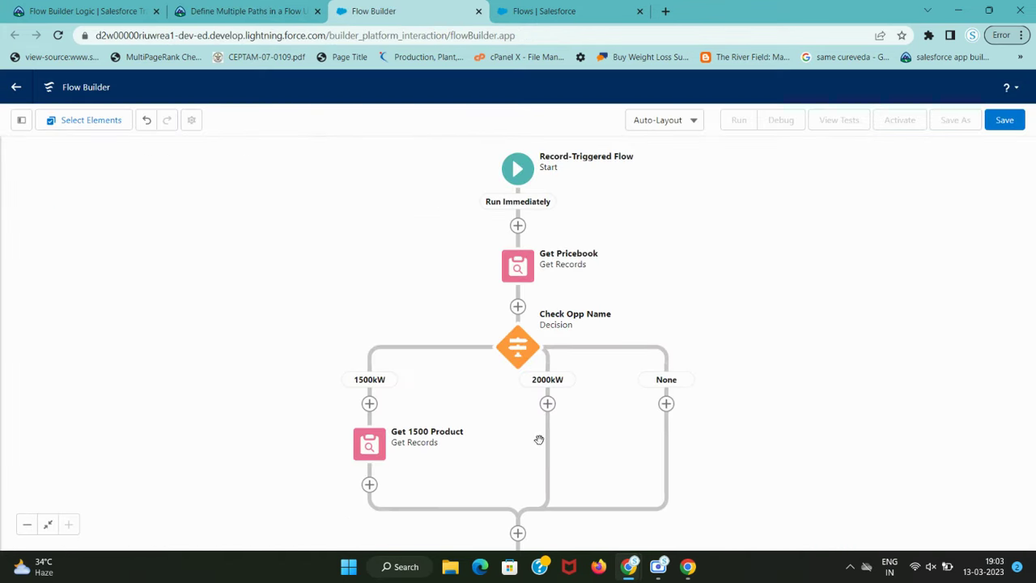
key(ctrl+shift+Tab)
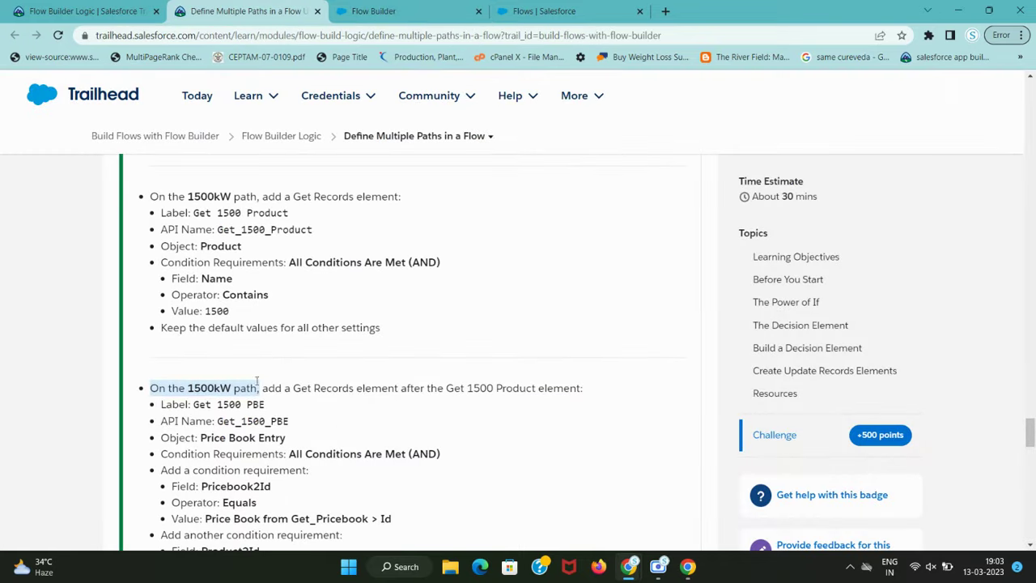
scroll(295, 381, down, 1)
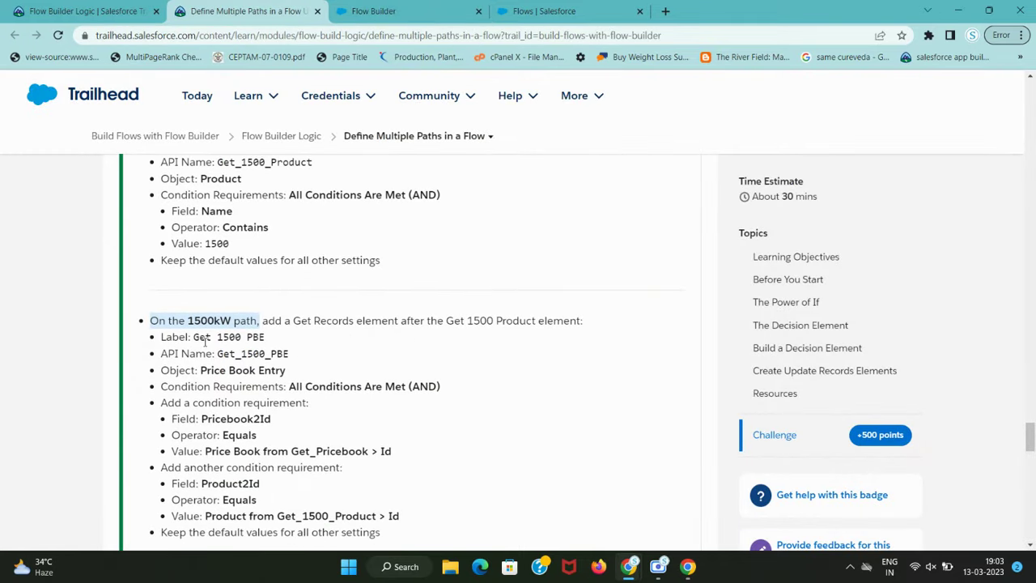
Step: Add a Get Records element after Get 1500 Product on the 1500kW path, searching the elements for "get"
drag(195, 337, 259, 337)
key(ctrl+Tab)
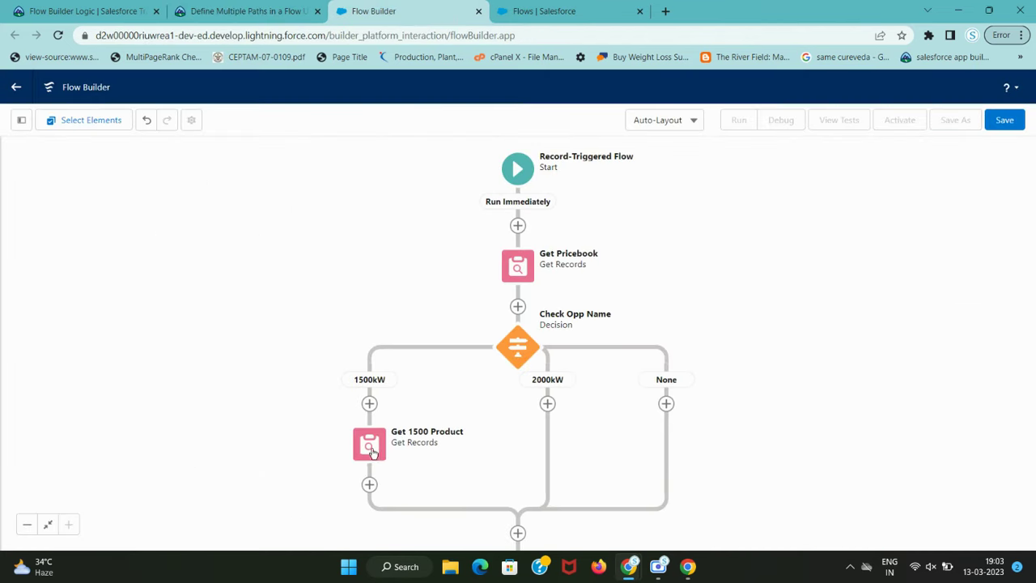
click(369, 484)
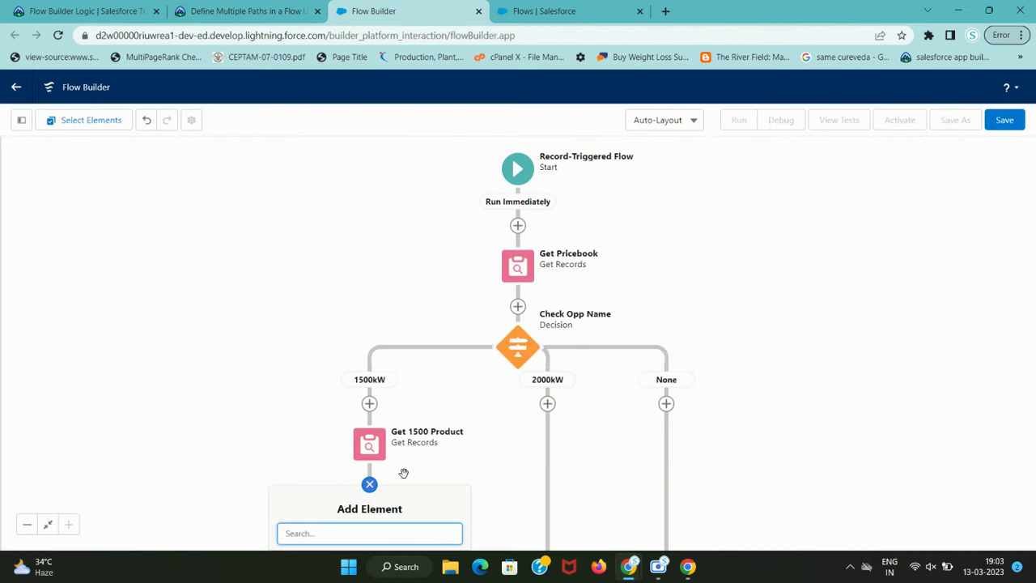
text(get)
key(ctrl+minus)
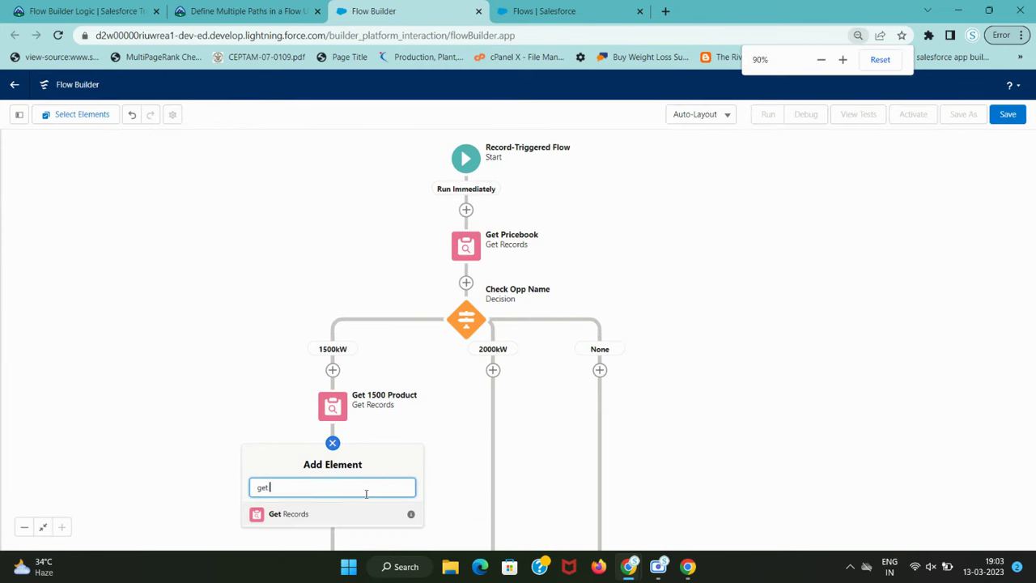
click(338, 514)
Step: Label the new Get Records element "Get 1500 PBE", copying the label from the challenge instructions
click(251, 10)
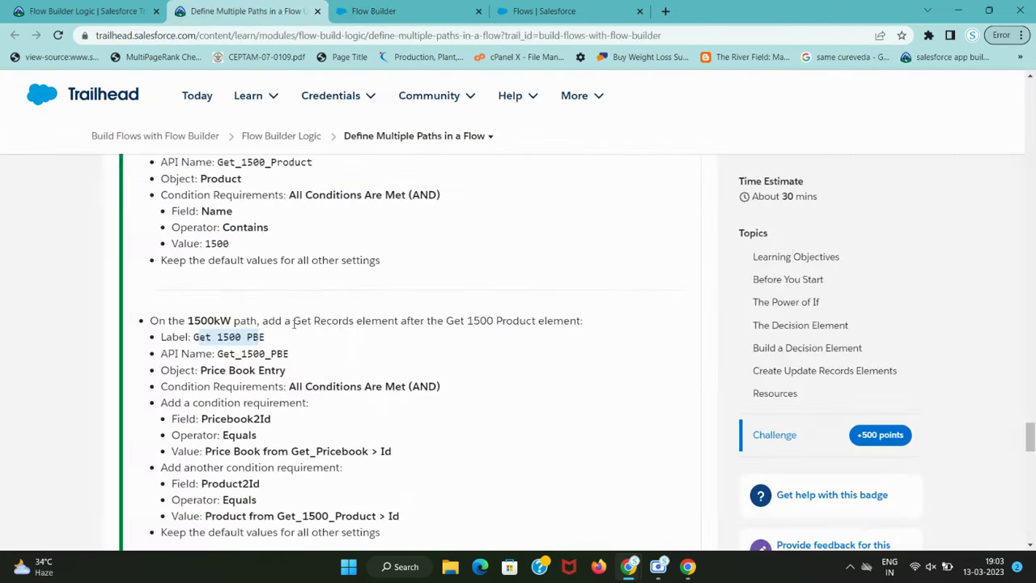
drag(191, 340, 274, 338)
key(ctrl+Tab)
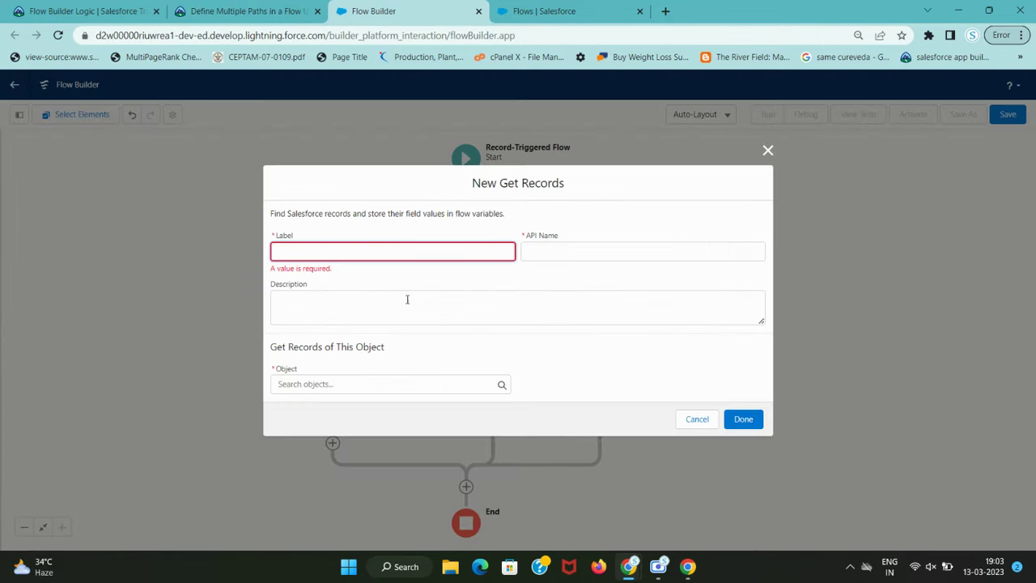
key(ctrl+v)
Step: Set the Get 1500 PBE object to Price Book Entry, copying the object name from the challenge instructions
key(ctrl+shift+Tab)
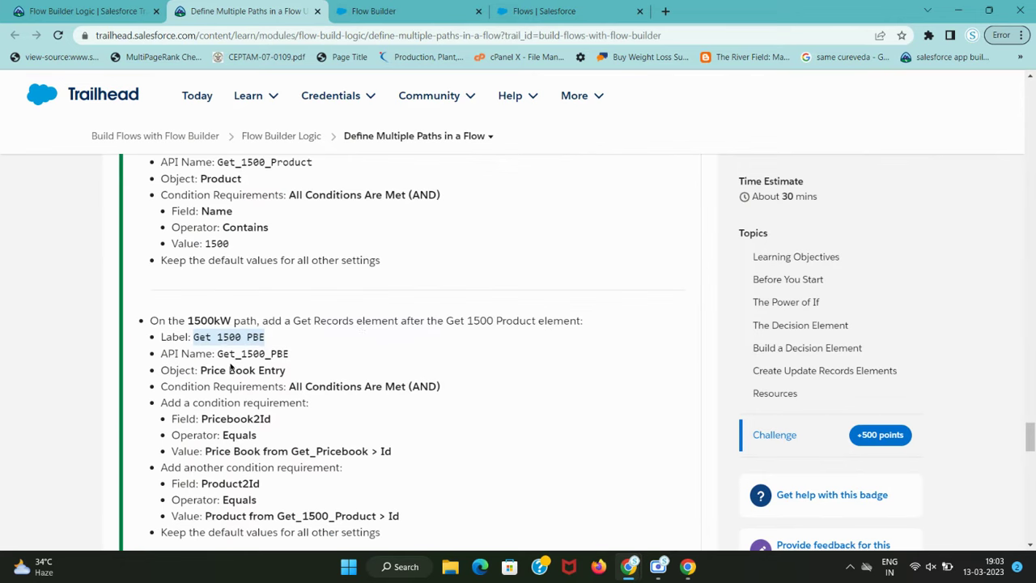
drag(202, 370, 306, 371)
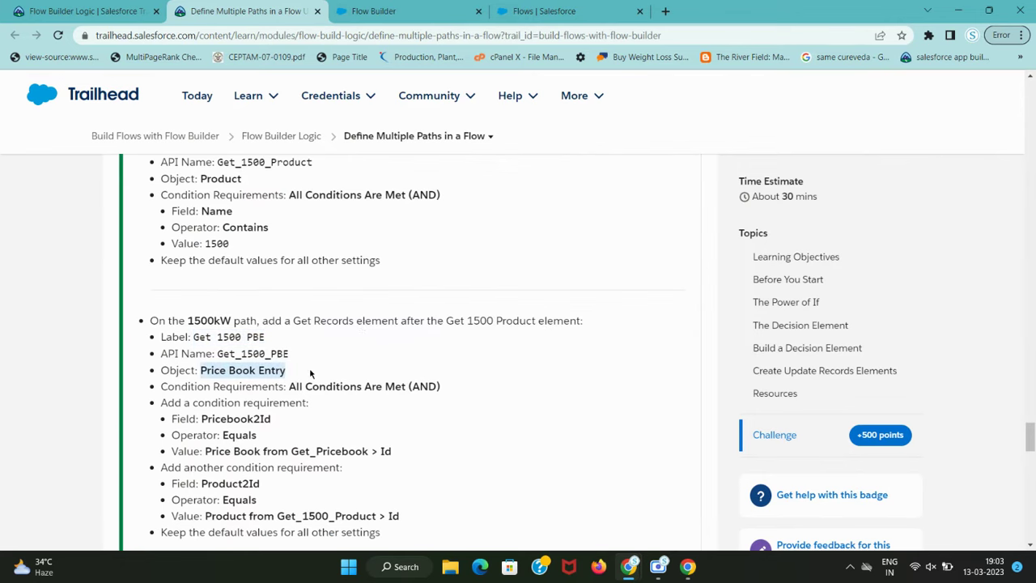
key(ctrl+Tab)
click(356, 377)
key(ctrl+v)
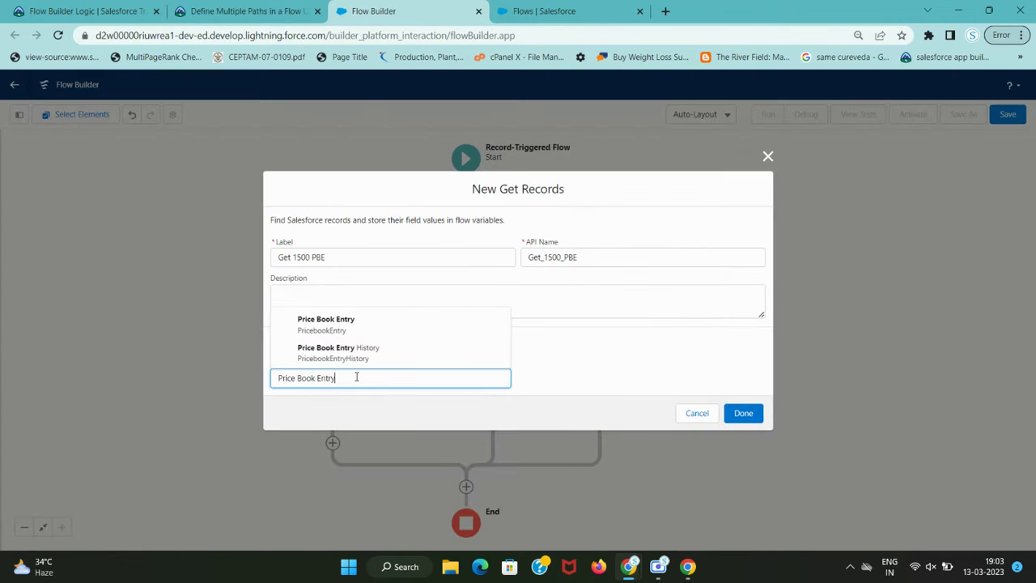
click(378, 326)
Step: Set the first Price Book Entry filter condition's field to Pricebook2Id, copying the field name from the challenge instructions
key(ctrl+shift+Tab)
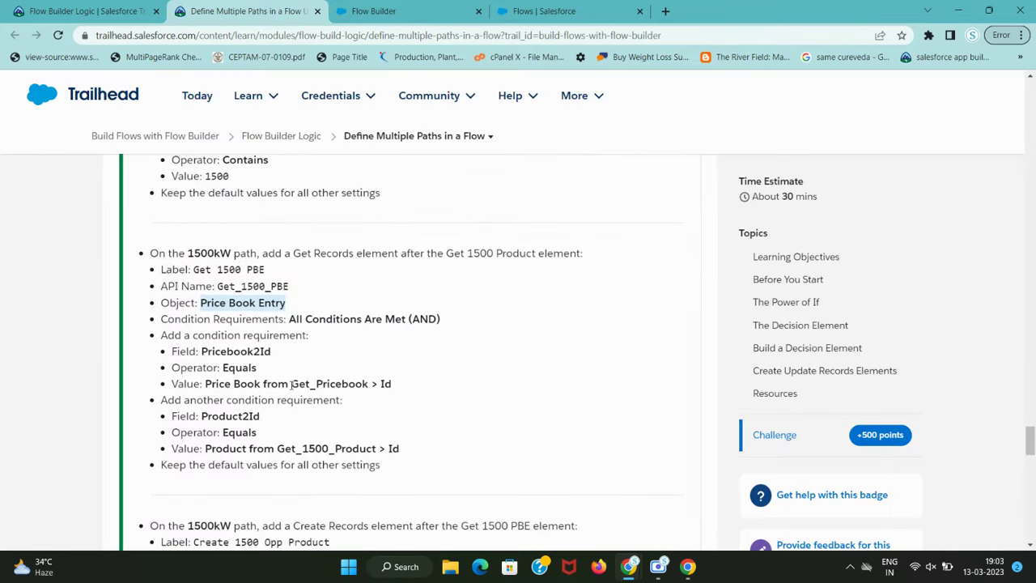
click(305, 332)
key(ctrl+Tab)
key(ctrl+shift+Tab)
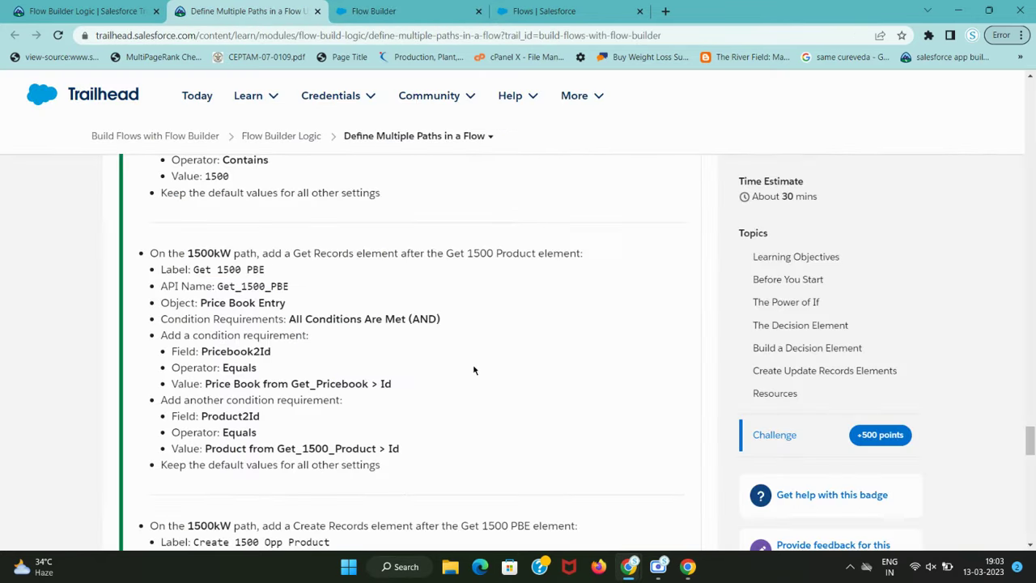
double_click(221, 349)
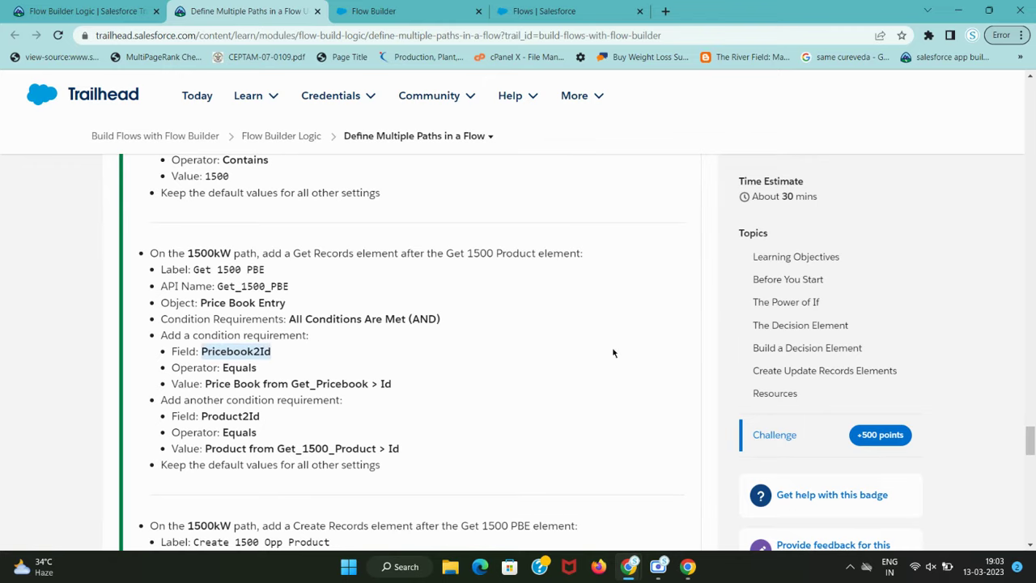
key(ctrl+c)
key(ctrl+Tab)
click(358, 423)
key(ctrl+v)
click(364, 400)
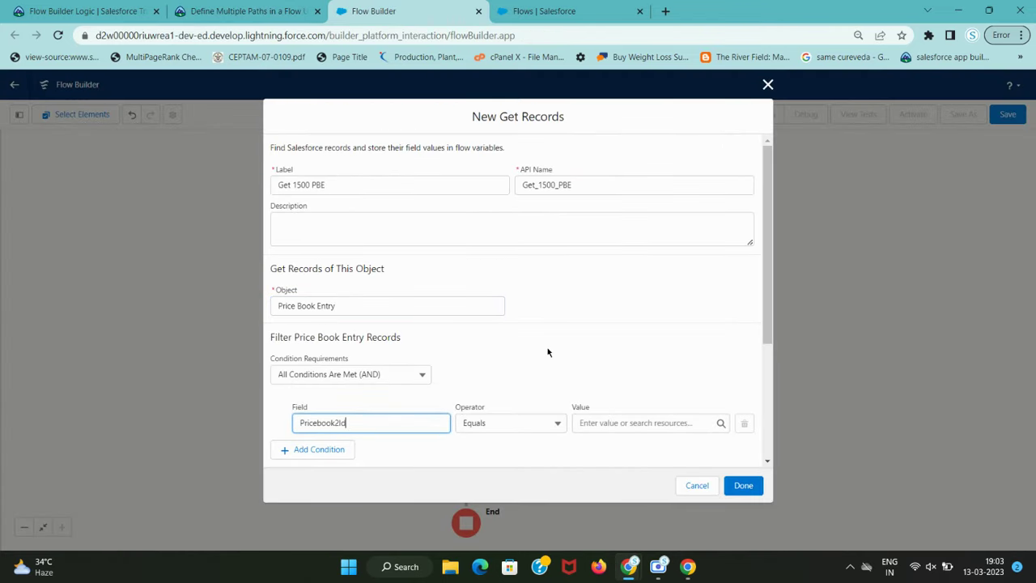
Step: Set the Pricebook2Id condition's value to Price Book from Get_Pricebook > Id and return to the challenge instructions
key(ctrl+shift+Tab)
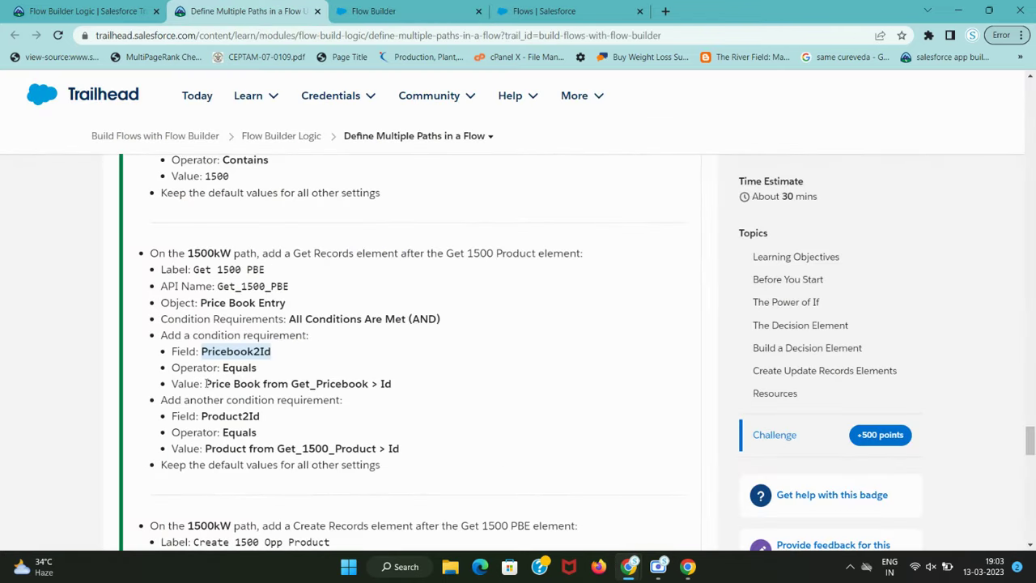
drag(206, 383, 369, 380)
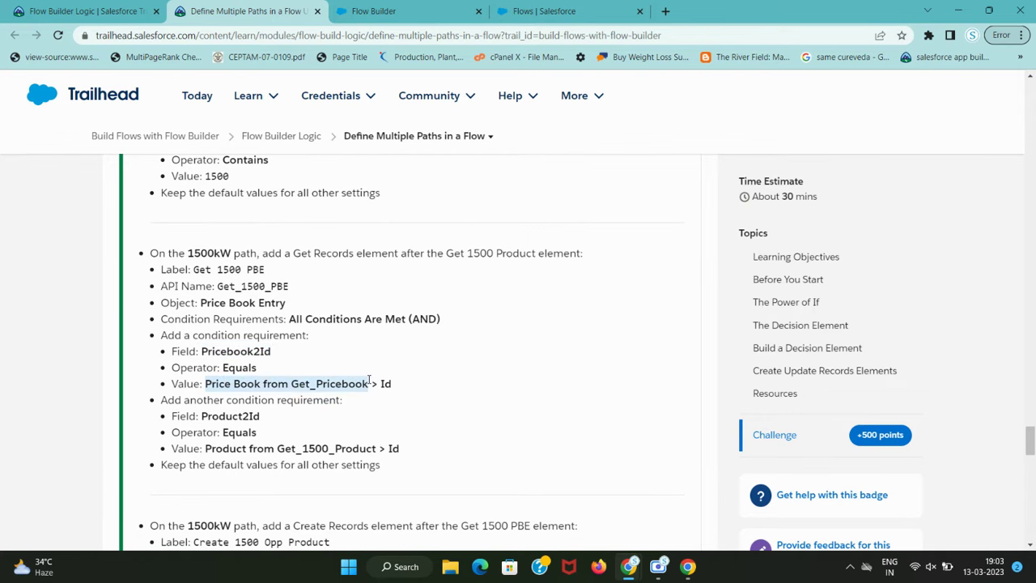
key(ctrl+Tab)
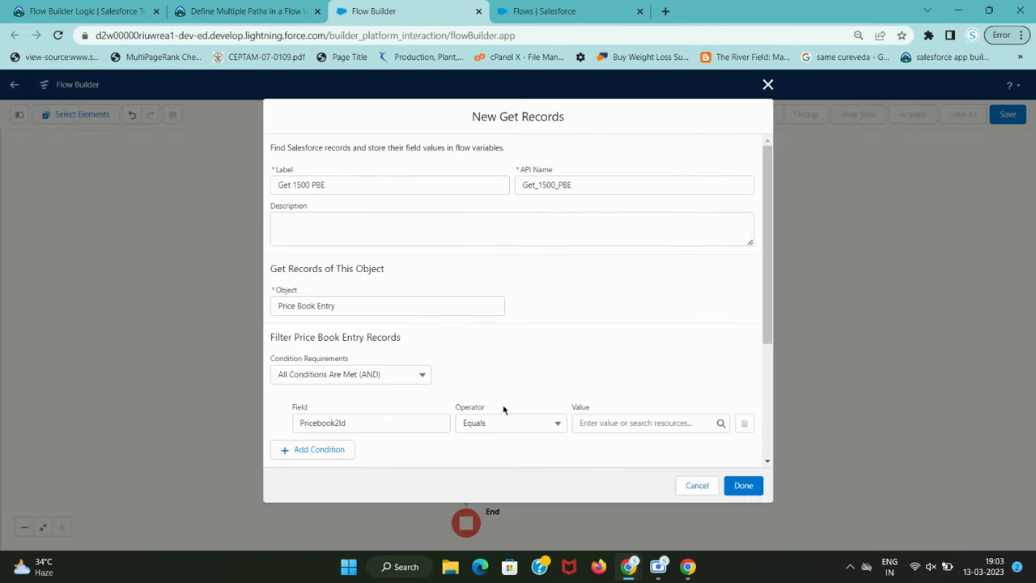
click(583, 422)
key(ctrl+v)
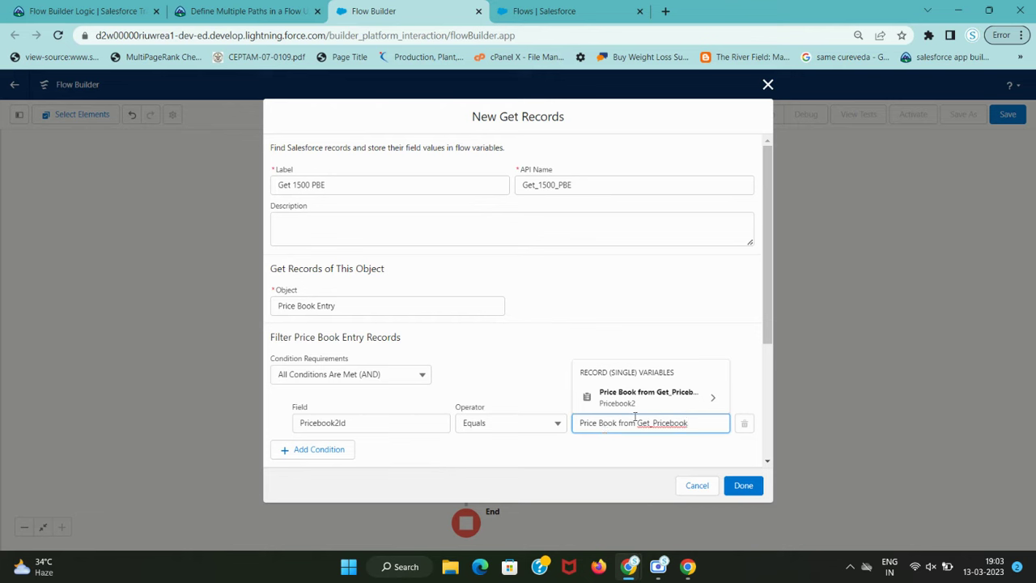
click(654, 397)
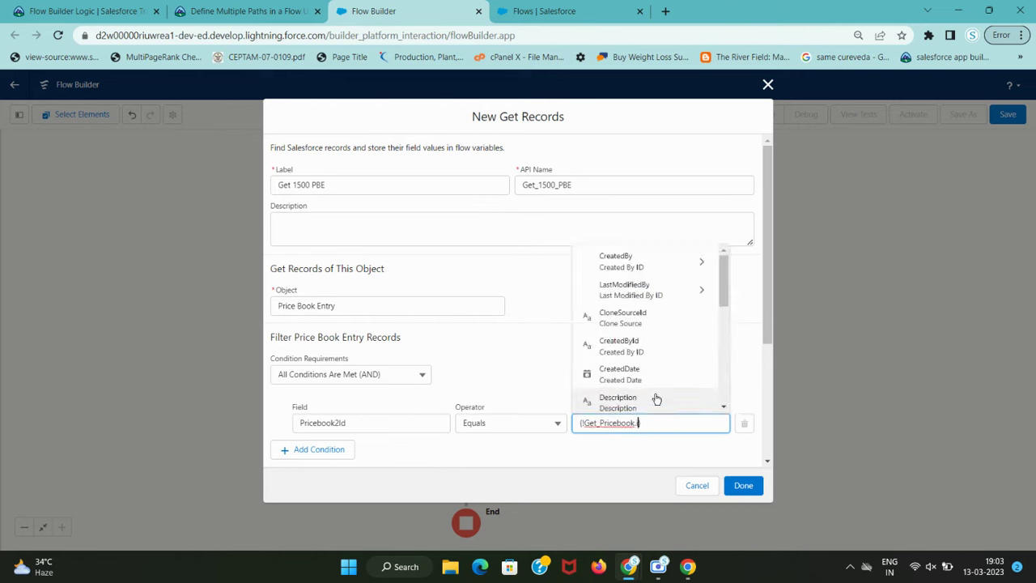
text(id)
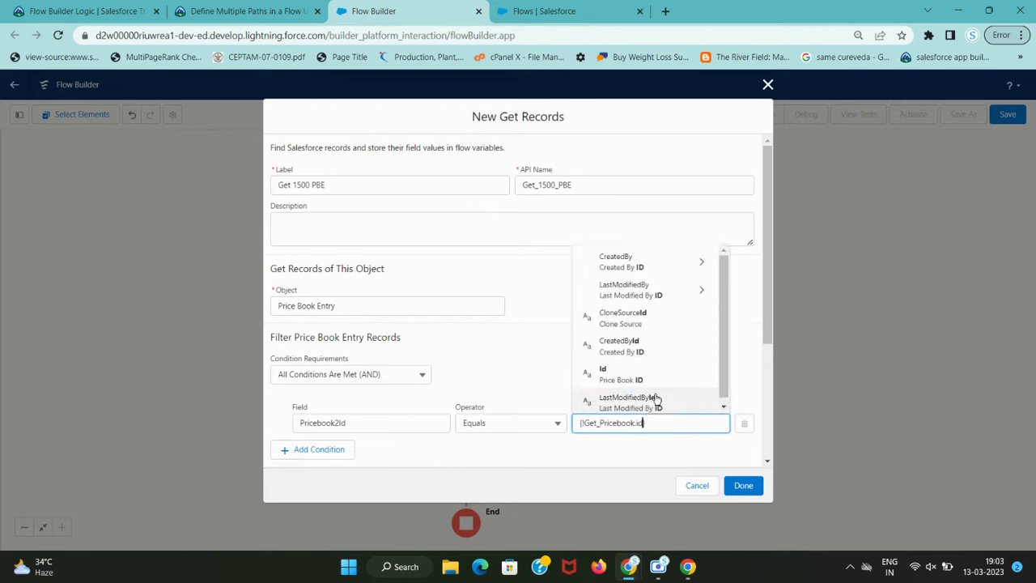
click(654, 370)
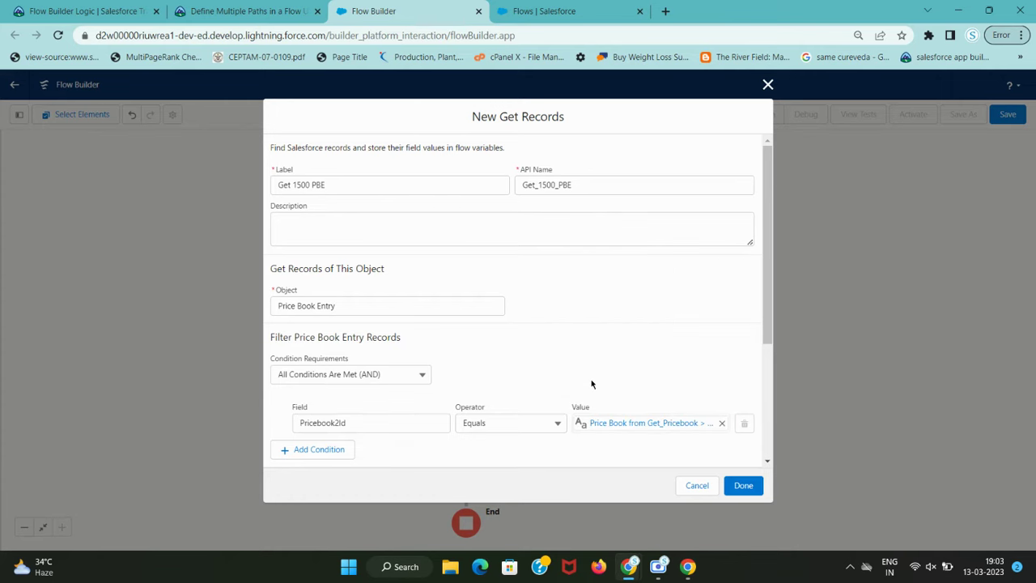
key(ctrl+shift+Tab)
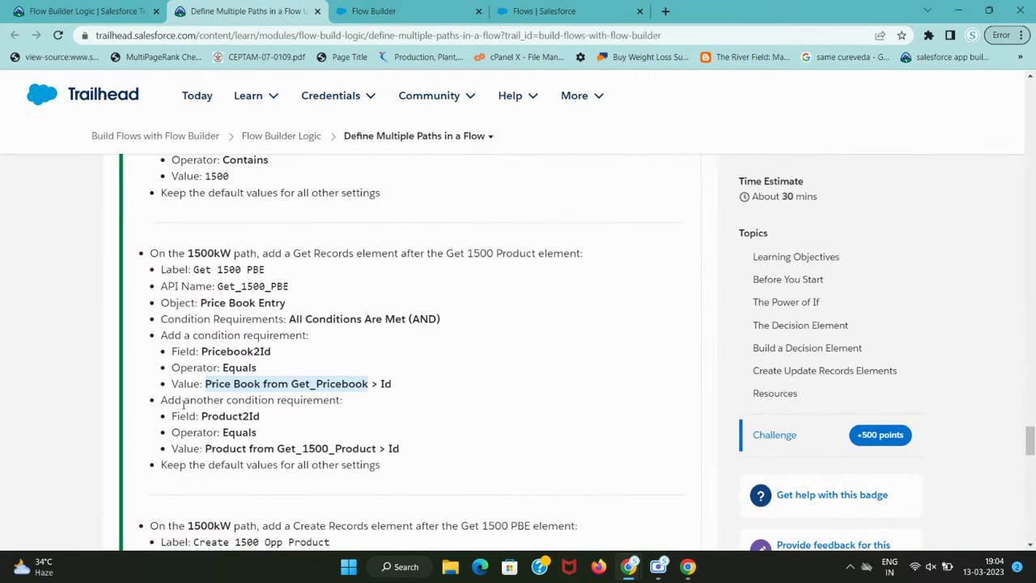
Step: Add a second filter condition to the Get 1500 PBE element, as the challenge instructions require
drag(176, 400, 341, 399)
click(342, 399)
key(ctrl+Tab)
click(301, 450)
scroll(414, 403, down, 4)
key(ctrl+shift+Tab)
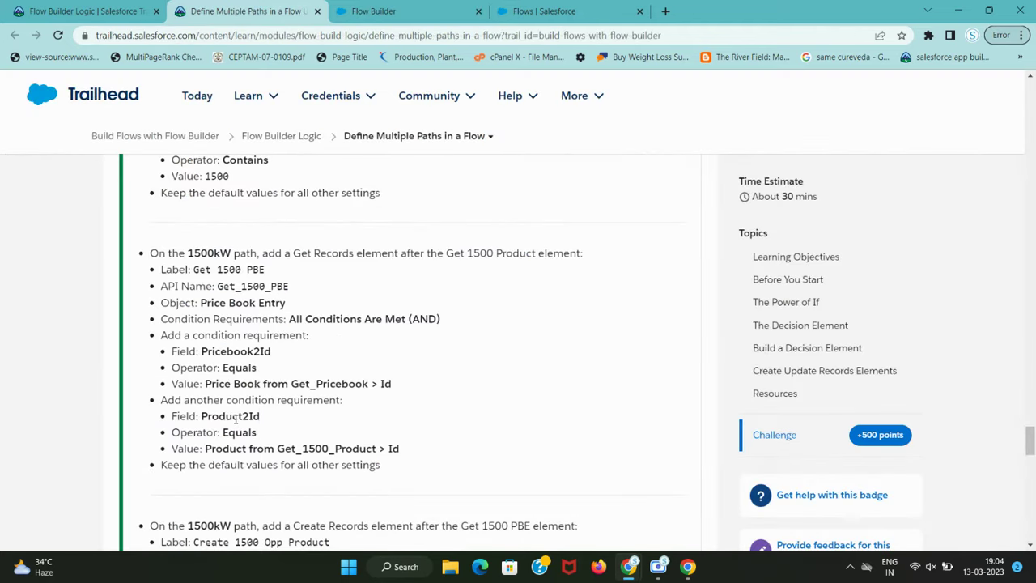
Step: Set the second Price Book Entry filter condition's field to Product2Id, copying the field name from the challenge instructions
double_click(230, 416)
key(ctrl+Tab)
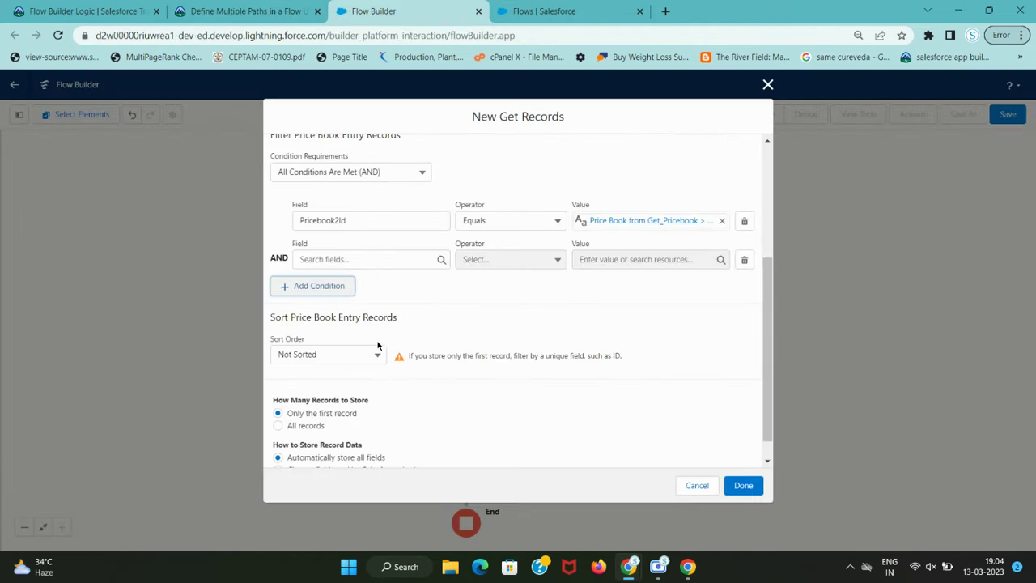
click(361, 256)
key(ctrl+v)
click(434, 289)
Step: Set the Product2Id condition's value to Product from Get_1500_Product > Id, copying the resource name from the challenge instructions
key(ctrl+shift+Tab)
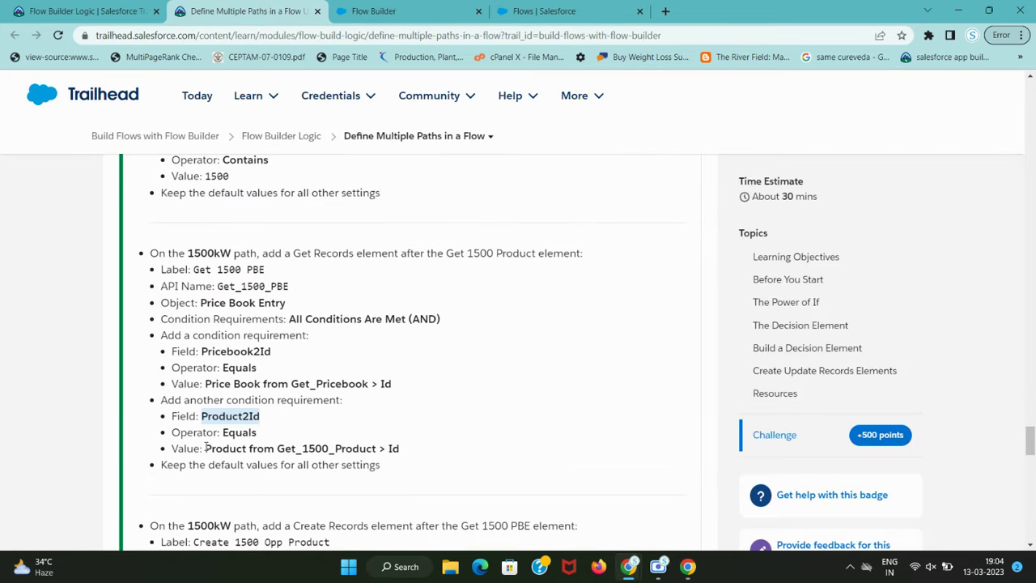
drag(205, 448, 374, 447)
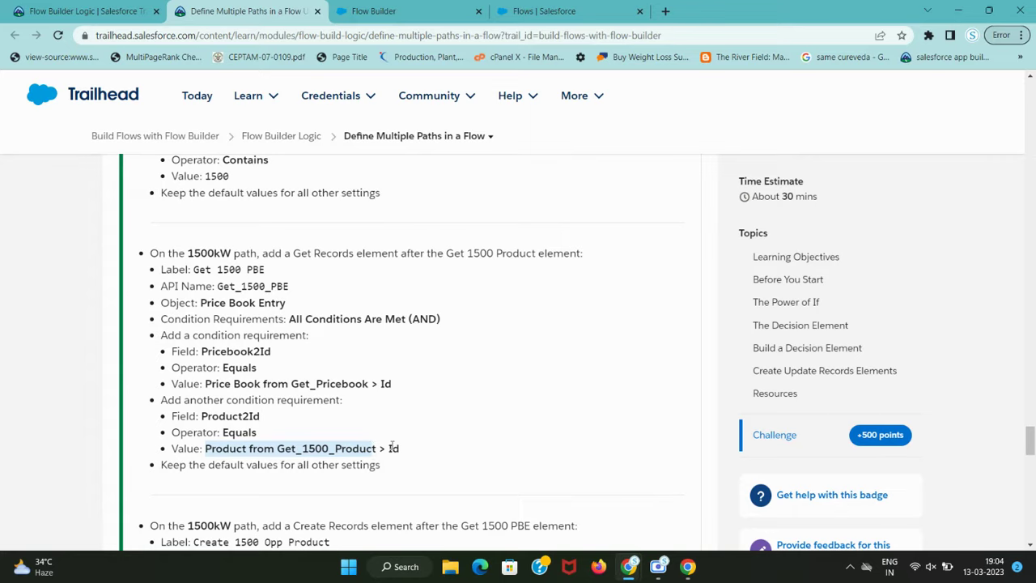
key(ctrl+Tab)
click(607, 258)
key(ctrl+v)
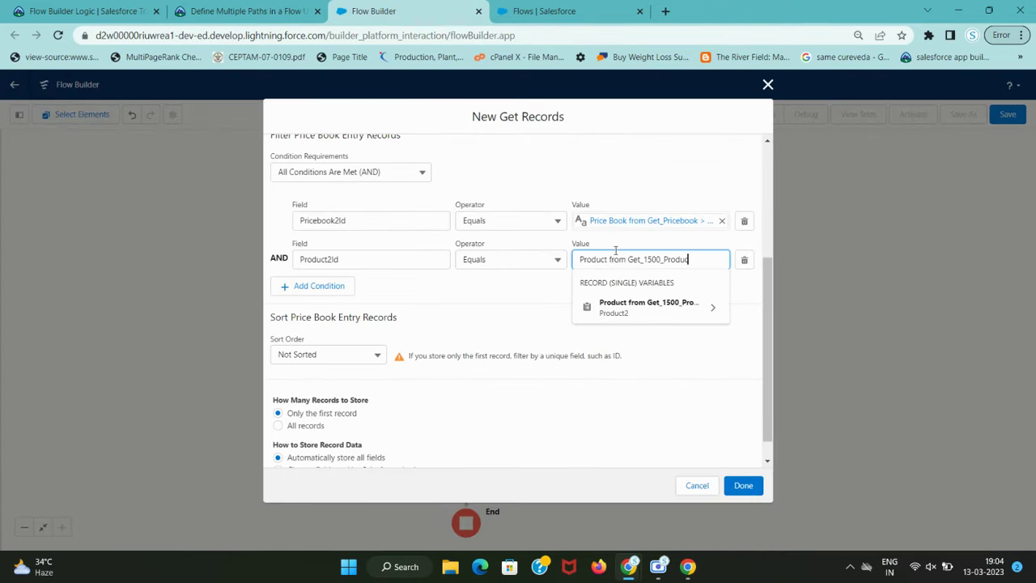
click(686, 310)
scroll(662, 393, down, 2)
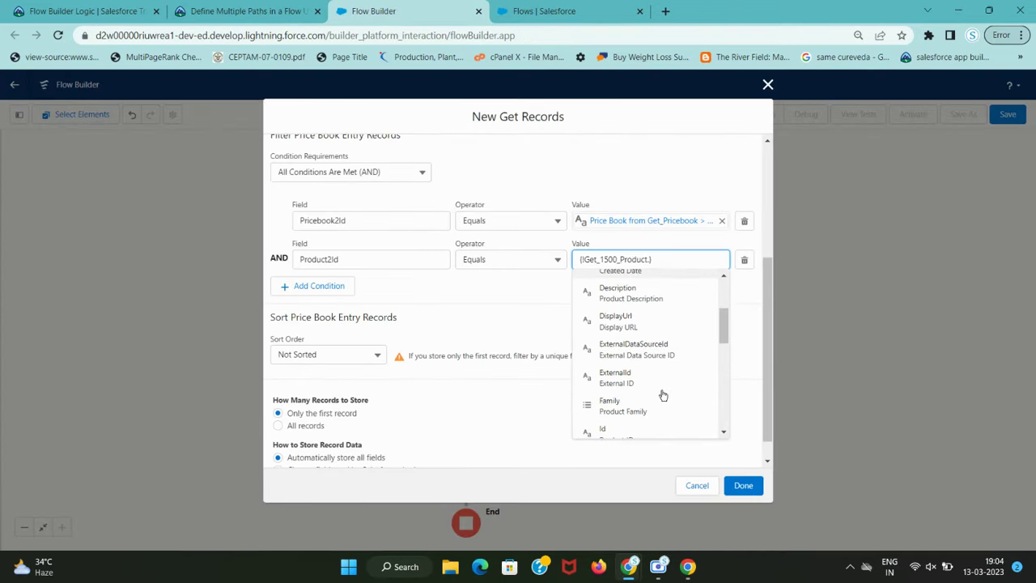
click(645, 429)
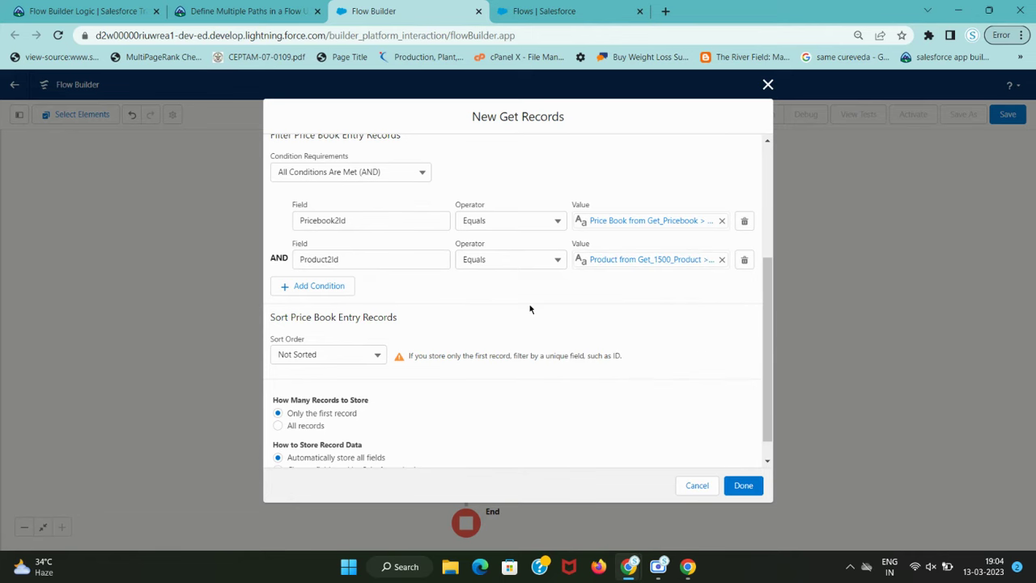
Step: Check the remaining Get 1500 PBE settings against the challenge instructions and finish the element
key(ctrl+shift+Tab)
scroll(410, 448, down, 1)
key(ctrl+Tab)
click(743, 485)
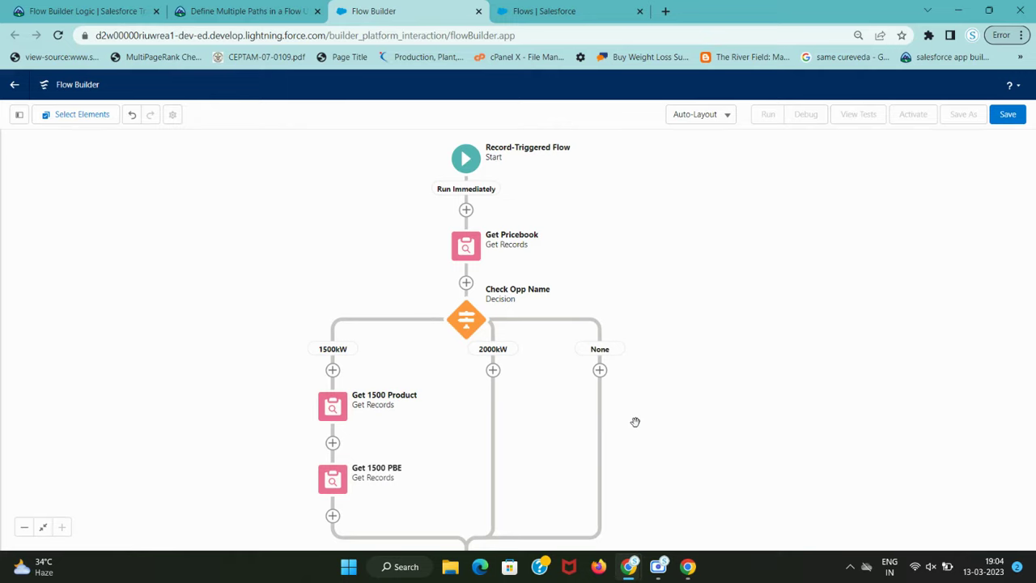
Step: Copy the label "Create 1500 Opp Product" from the challenge instructions and return to the flow
key(ctrl+shift+Tab)
scroll(325, 386, down, 2)
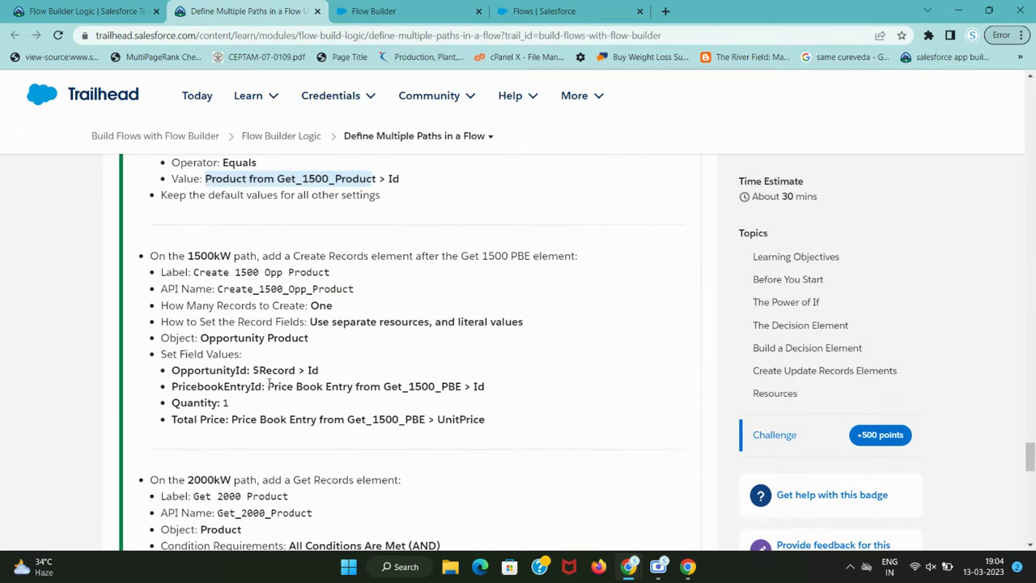
drag(187, 255, 557, 256)
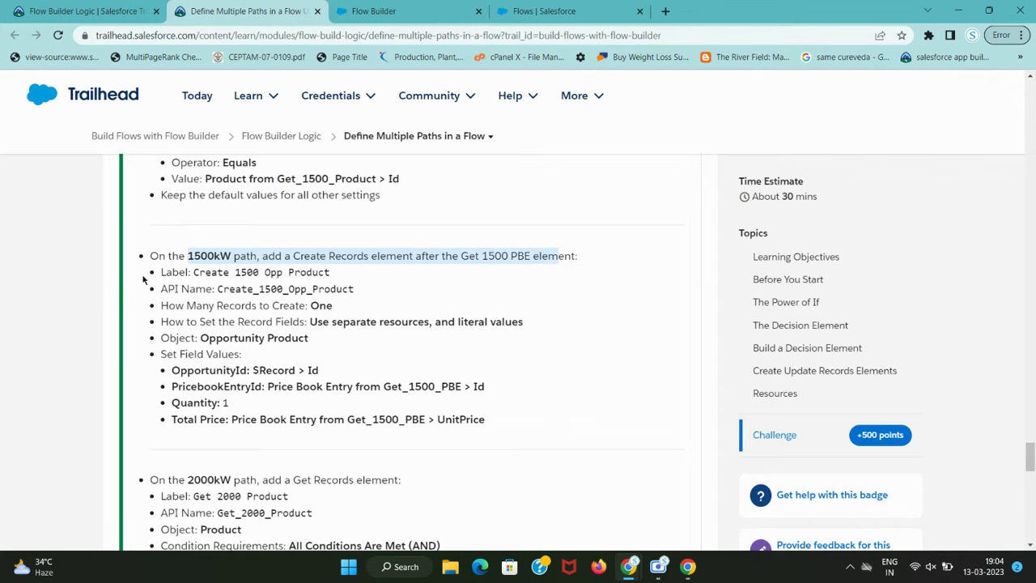
drag(192, 272, 332, 277)
key(ctrl+c)
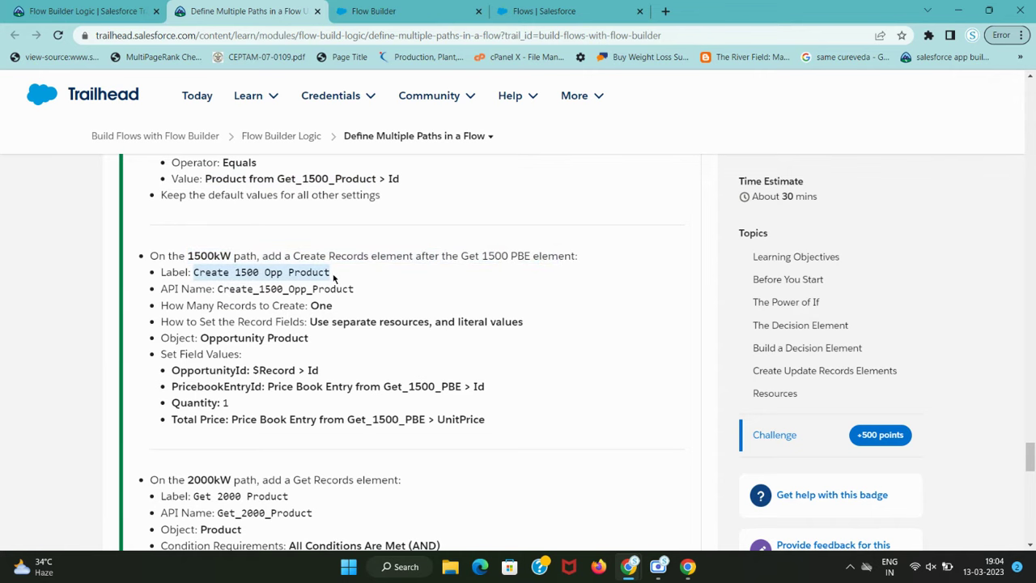
key(ctrl+Tab)
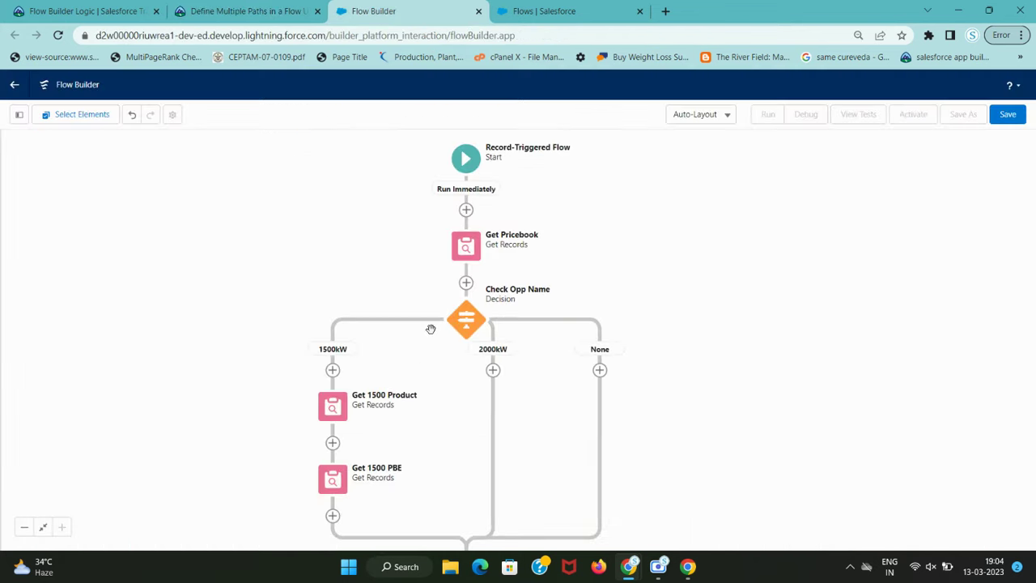
Step: Add a Create Records element after Get 1500 PBE on the 1500kW path and label it "Create 1500 Opp Product"
click(332, 516)
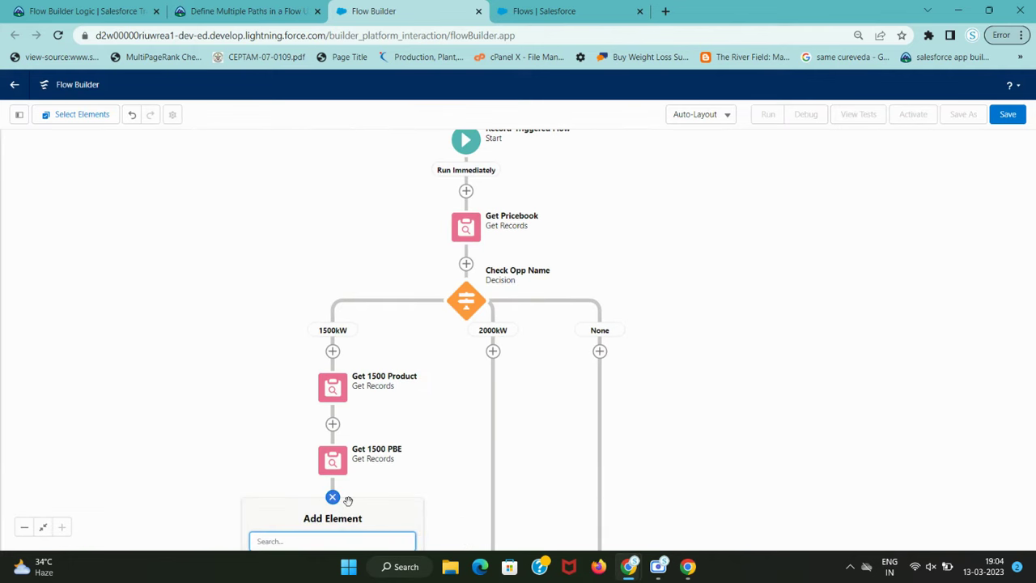
key(ctrl+minus)
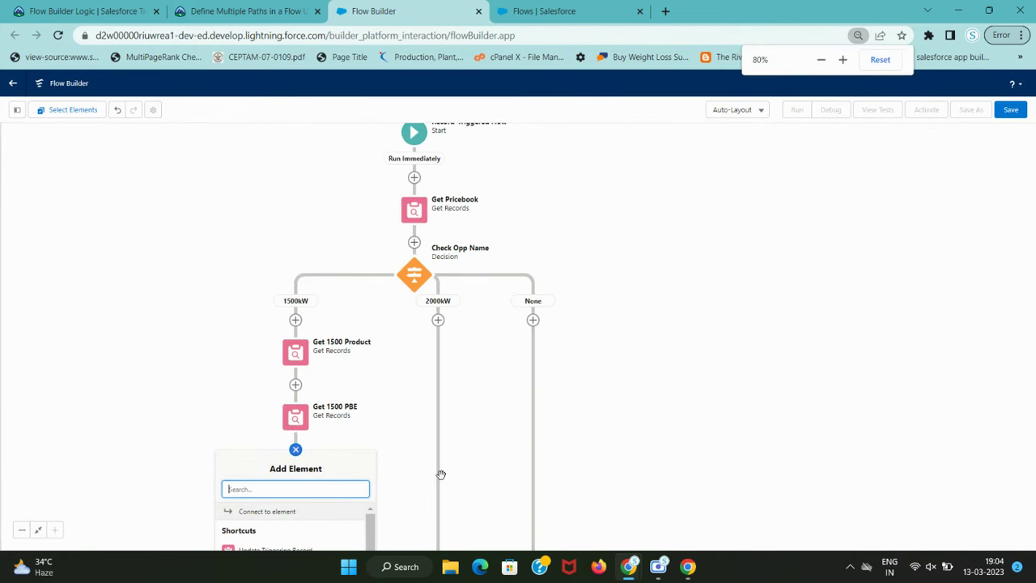
key(ctrl+shift+Tab)
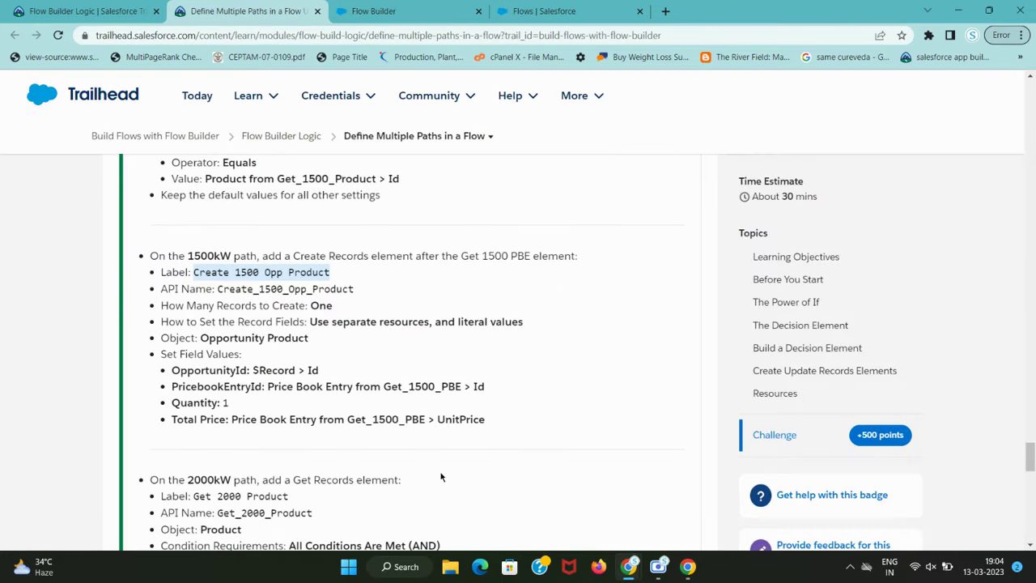
scroll(426, 464, up, 3)
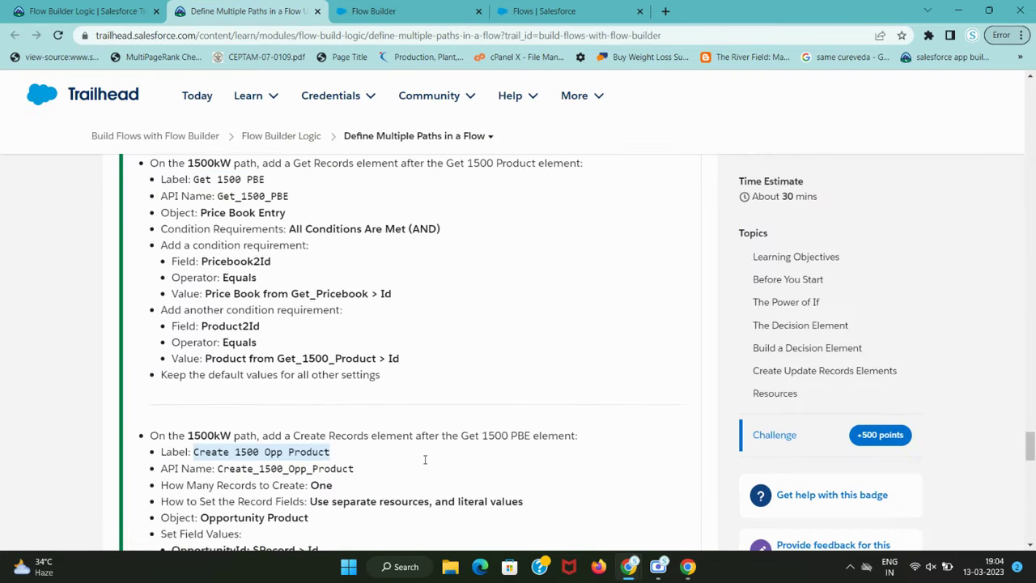
scroll(424, 459, down, 2)
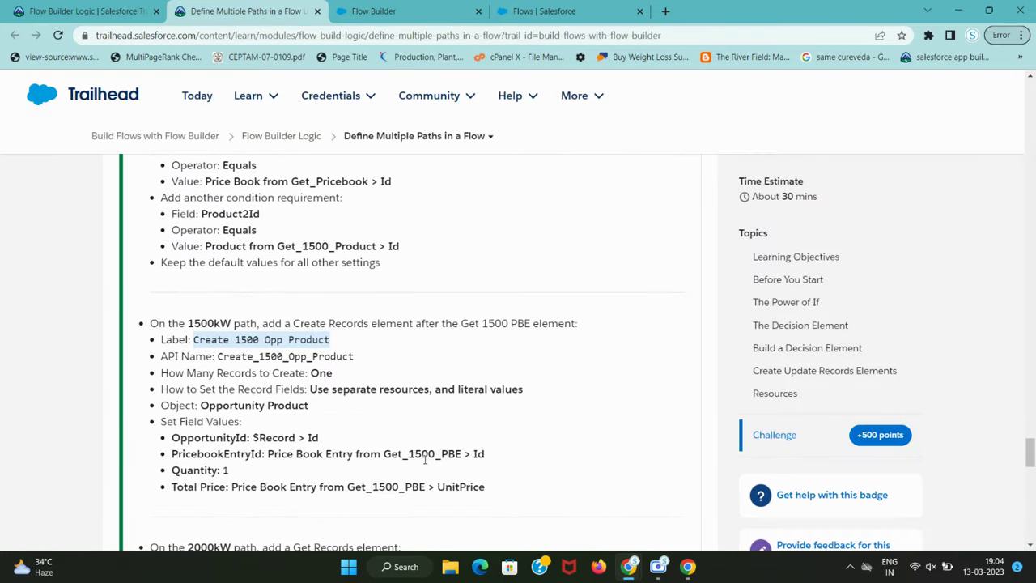
key(ctrl+Tab)
text(c)
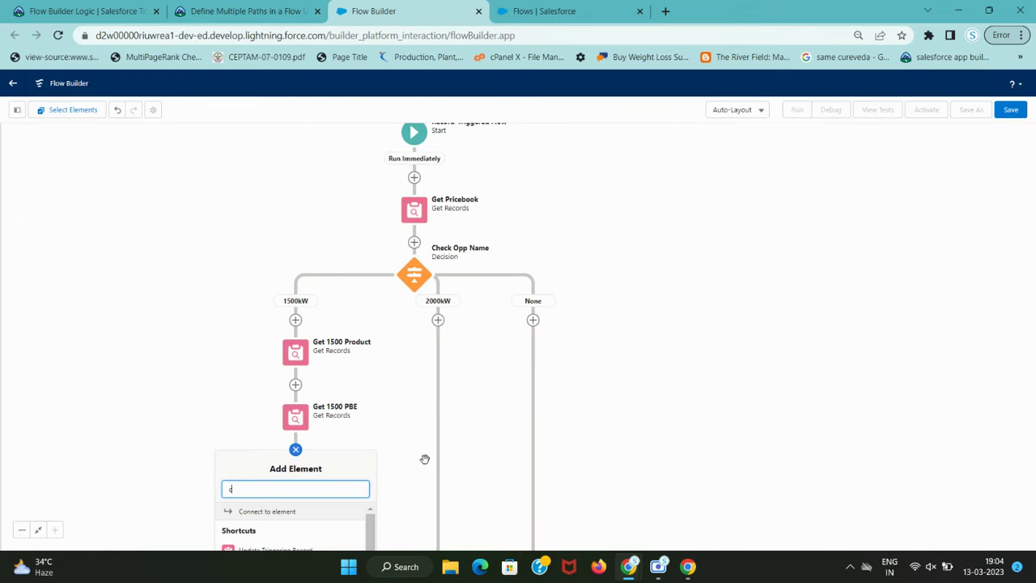
text(reate)
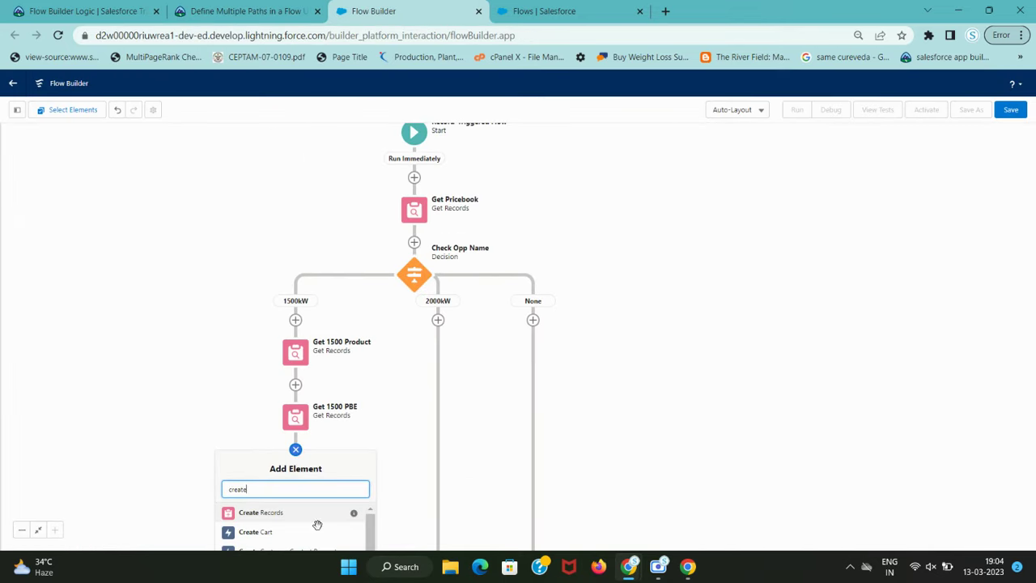
click(291, 516)
key(ctrl+v)
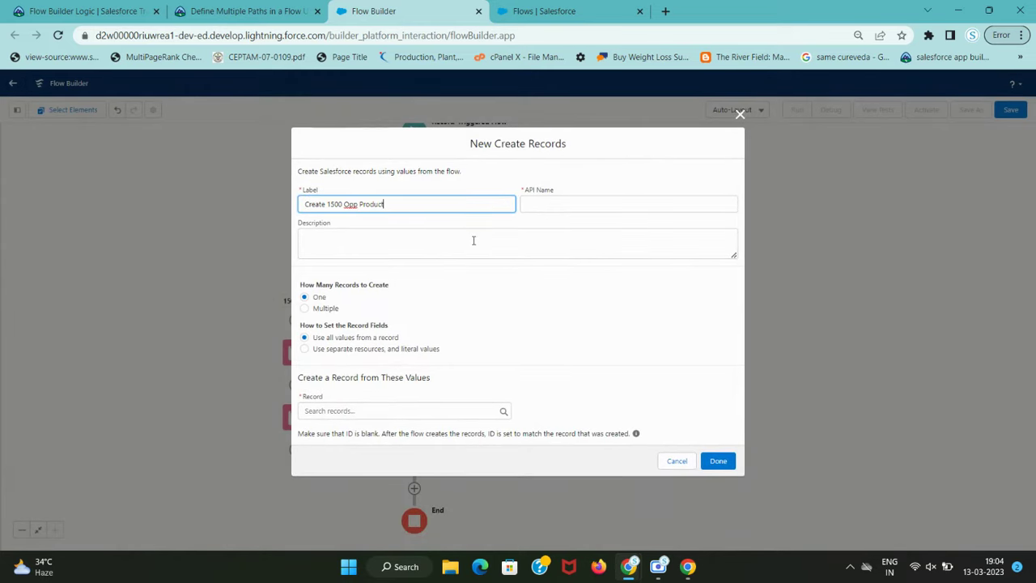
key(ctrl+plus)
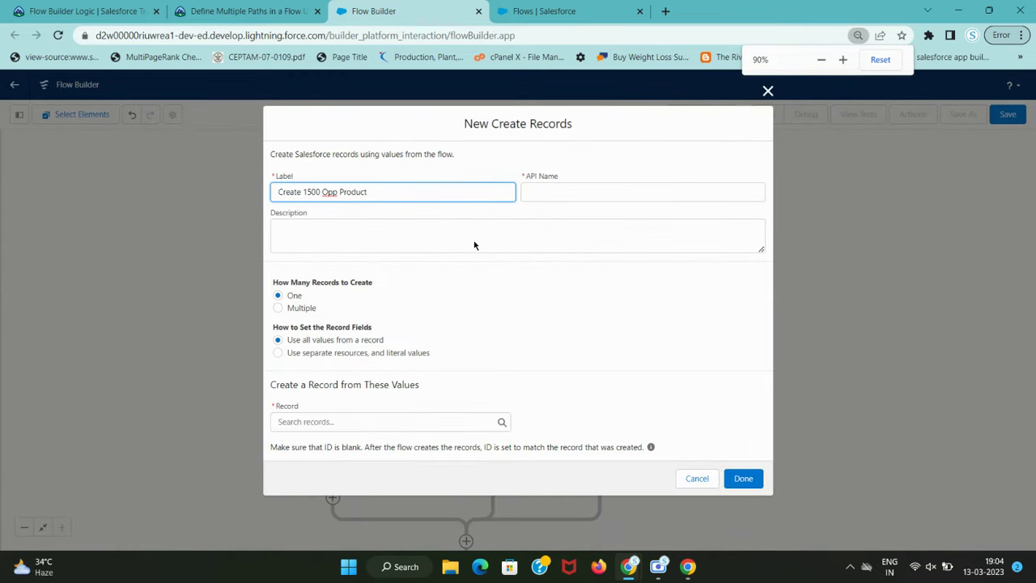
Step: Set the record fields option to "Use separate resources, and literal values", finding the option with text copied from the challenge instructions
key(ctrl+shift+Tab)
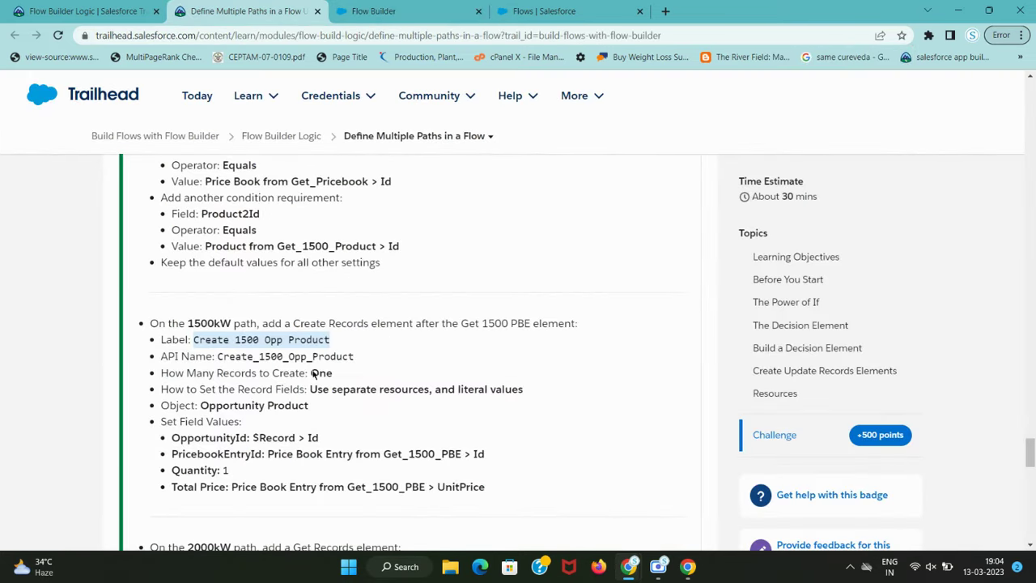
key(ctrl+Tab)
key(ctrl+shift+Tab)
drag(309, 390, 531, 397)
key(ctrl+c)
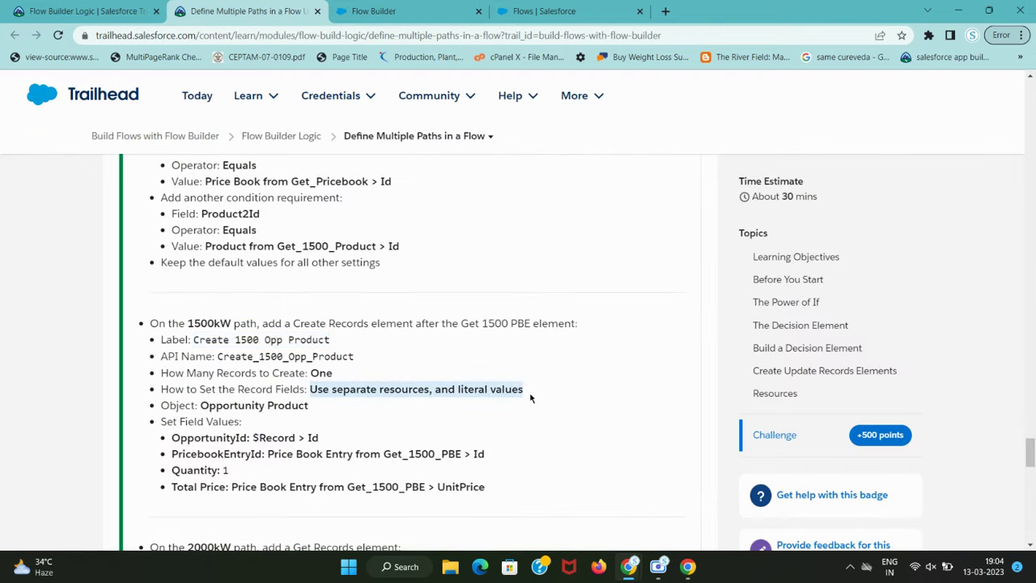
key(ctrl+Tab)
key(ctrl+f)
key(ctrl+v)
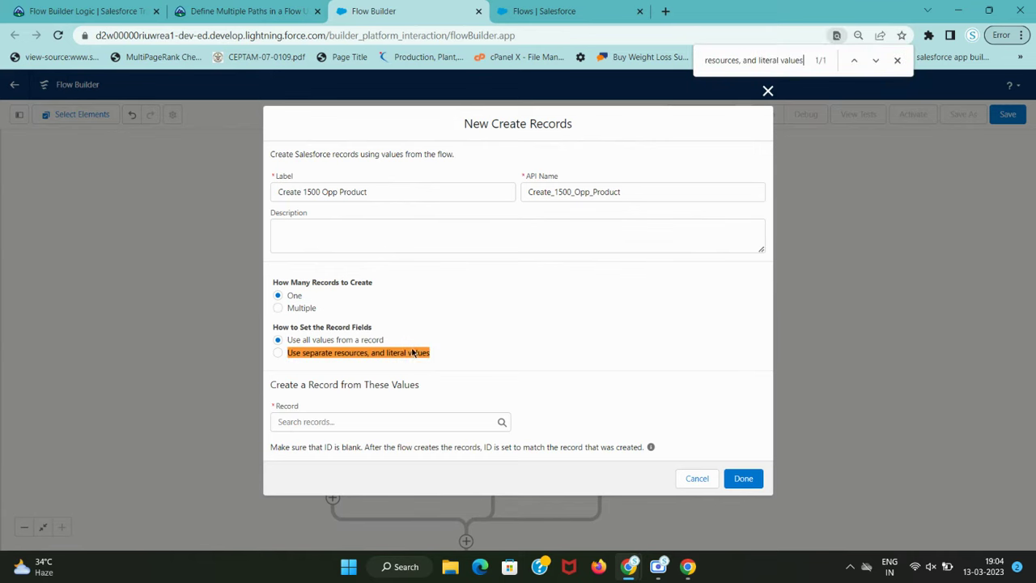
click(402, 353)
Step: Set the Create 1500 Opp Product object to Opportunity Product, copying the object name from the challenge instructions
key(ctrl+shift+Tab)
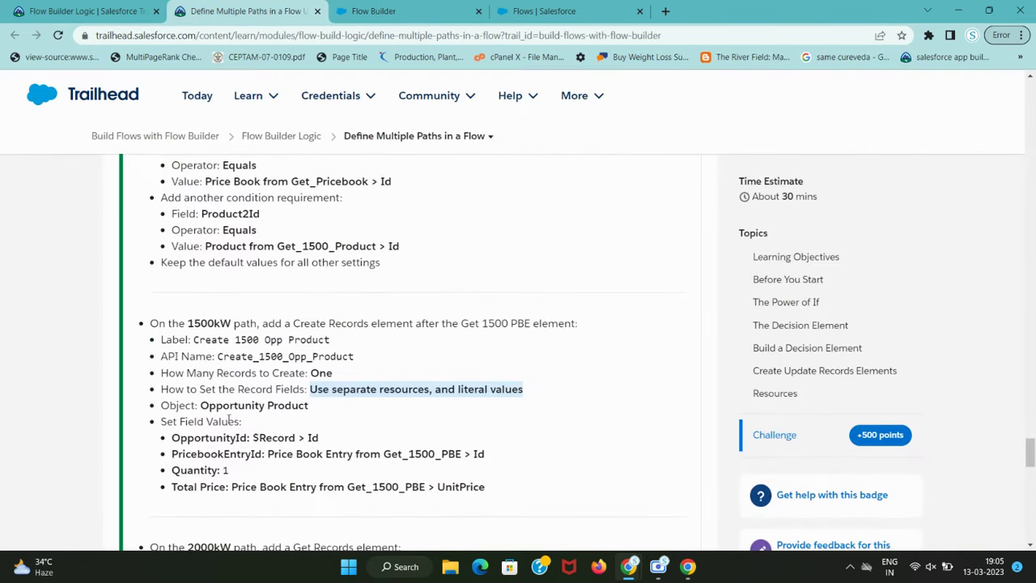
drag(203, 406, 320, 411)
key(ctrl+c)
key(ctrl+Tab)
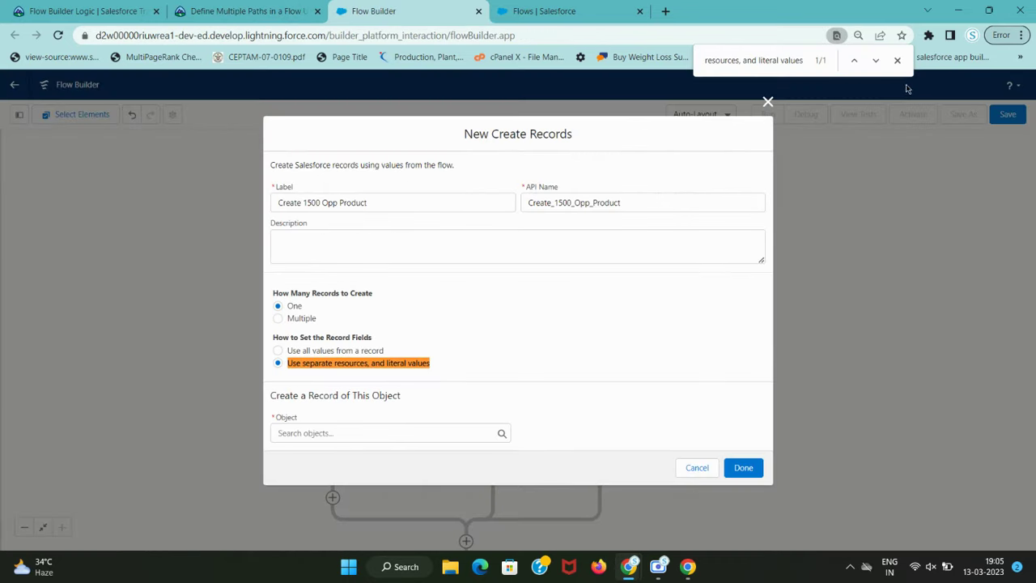
click(897, 62)
click(367, 429)
key(ctrl+v)
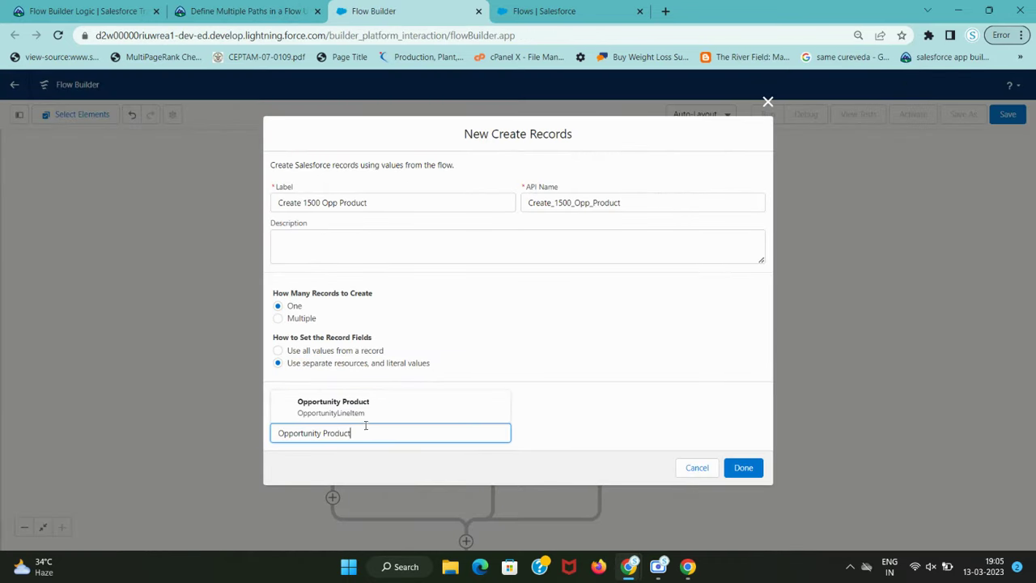
click(340, 338)
scroll(582, 295, down, 2)
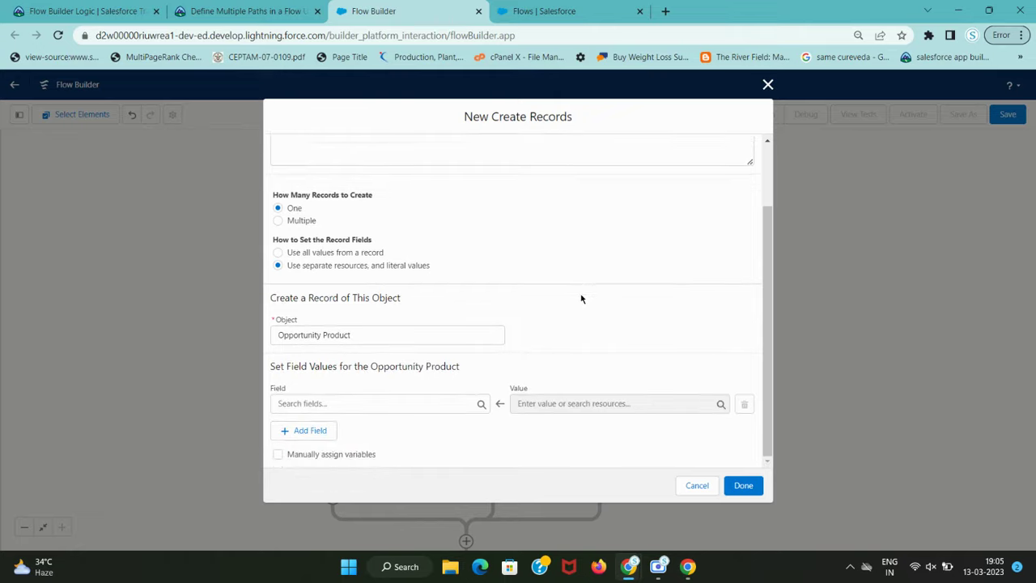
Step: Set the first Opportunity Product field to OpportunityId, copying the field name from the challenge instructions
key(ctrl+shift+Tab)
scroll(281, 435, down, 1)
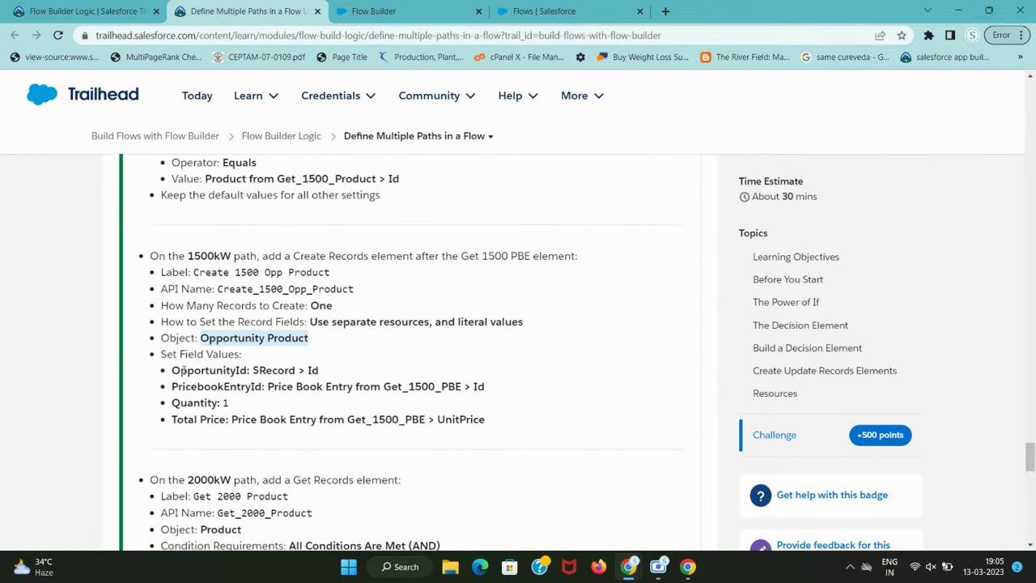
double_click(184, 370)
key(ctrl+c)
key(ctrl+Tab)
click(402, 403)
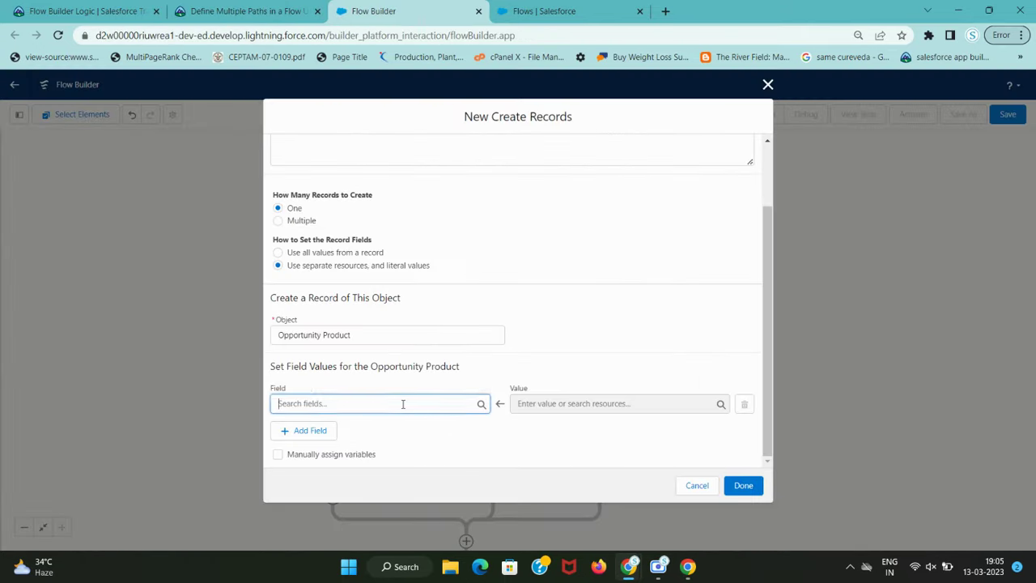
key(ctrl+v)
click(394, 384)
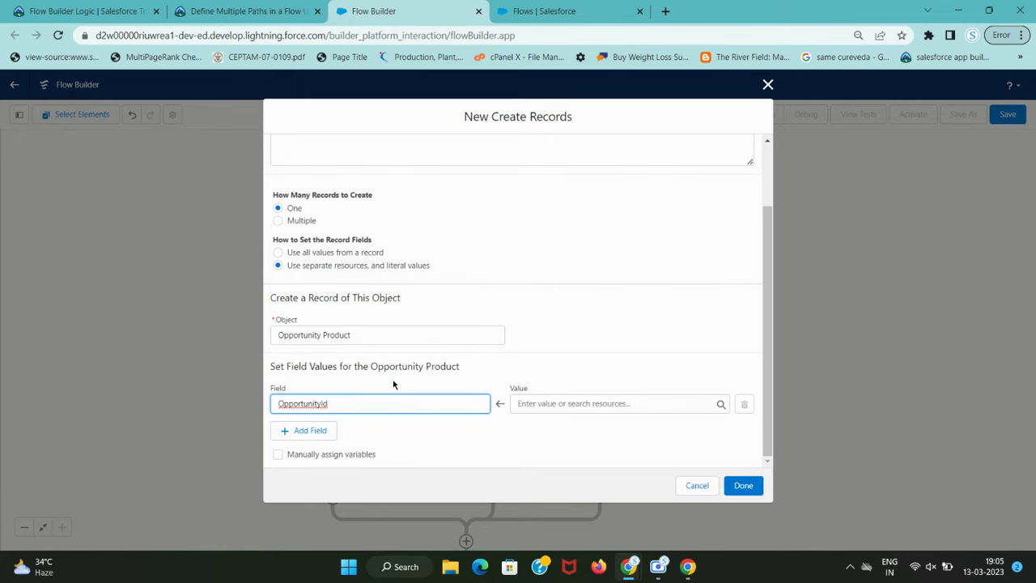
Step: Copy the $Record reference from the challenge instructions and search for it as the OpportunityId value
key(ctrl+shift+Tab)
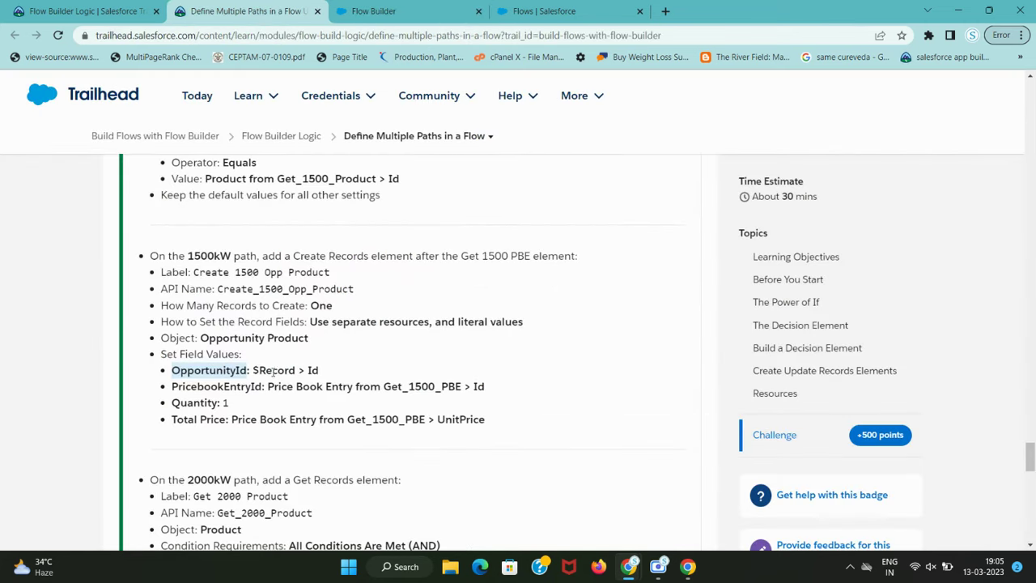
drag(252, 370, 295, 371)
key(ctrl+c)
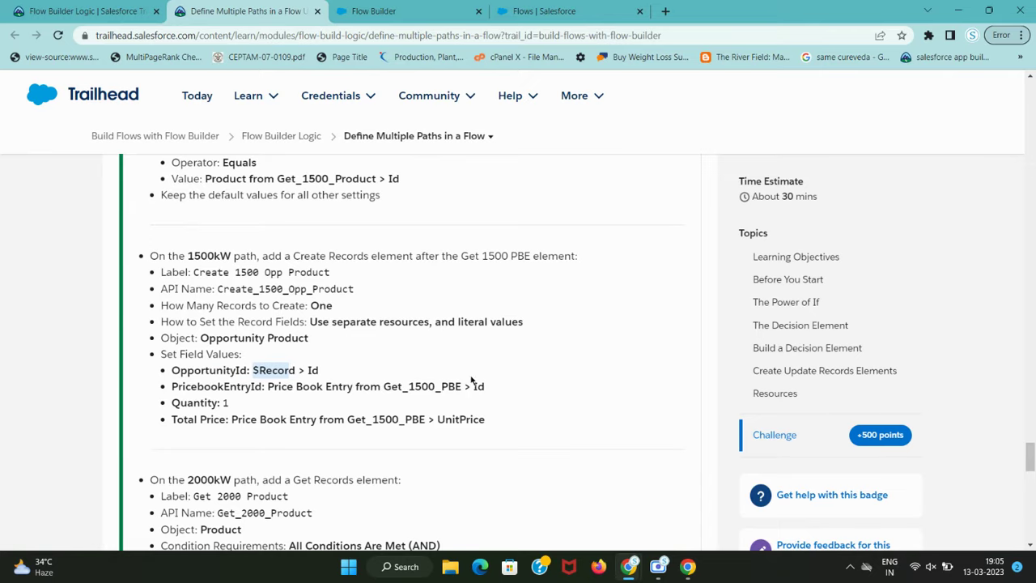
key(ctrl+Tab)
click(586, 402)
key(ctrl+v)
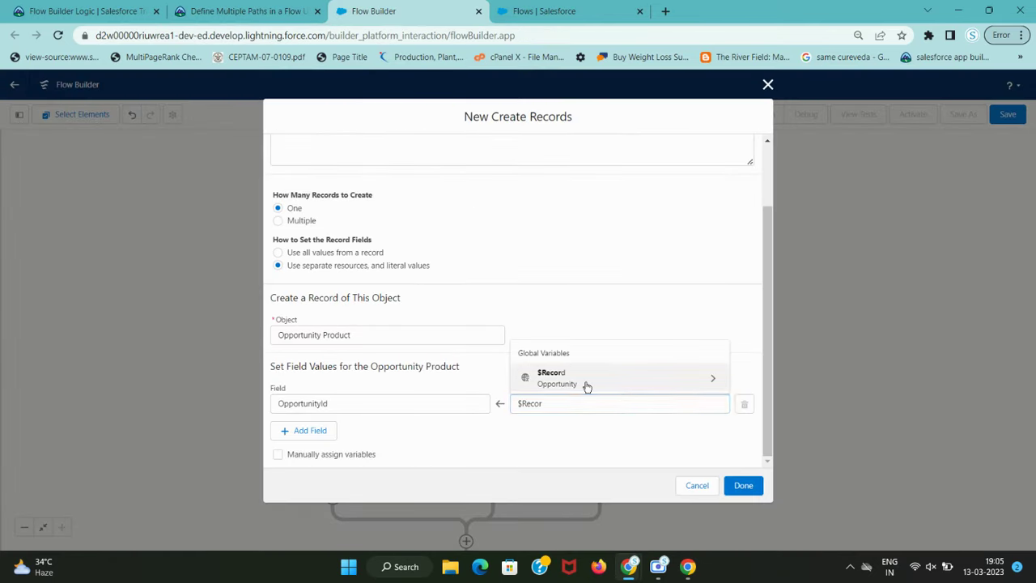
Step: Try to find the Id field of $Record by filtering its fields with "id", rechecking the challenge instructions
click(585, 385)
scroll(602, 324, down, 3)
scroll(601, 324, down, 8)
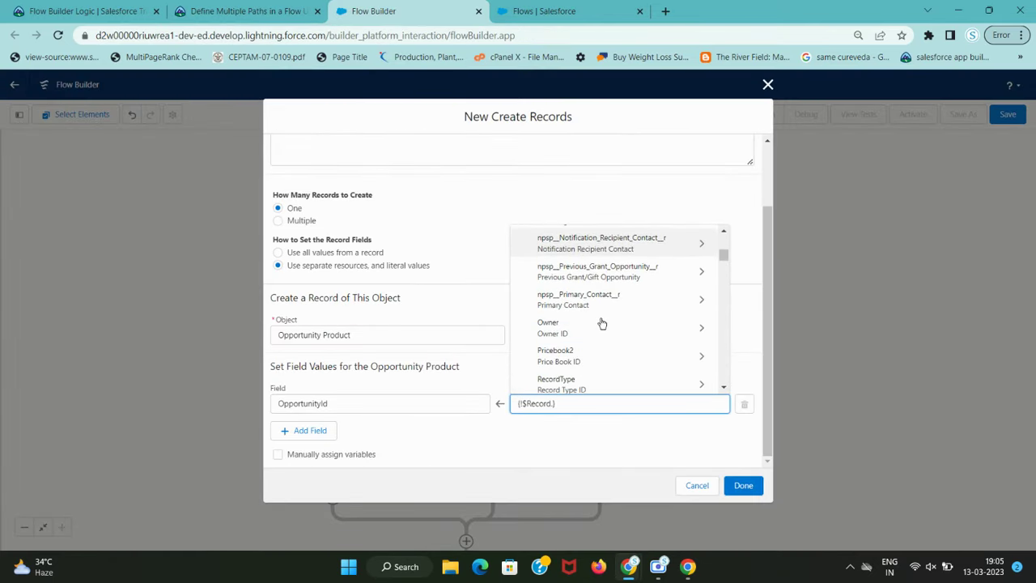
text(id)
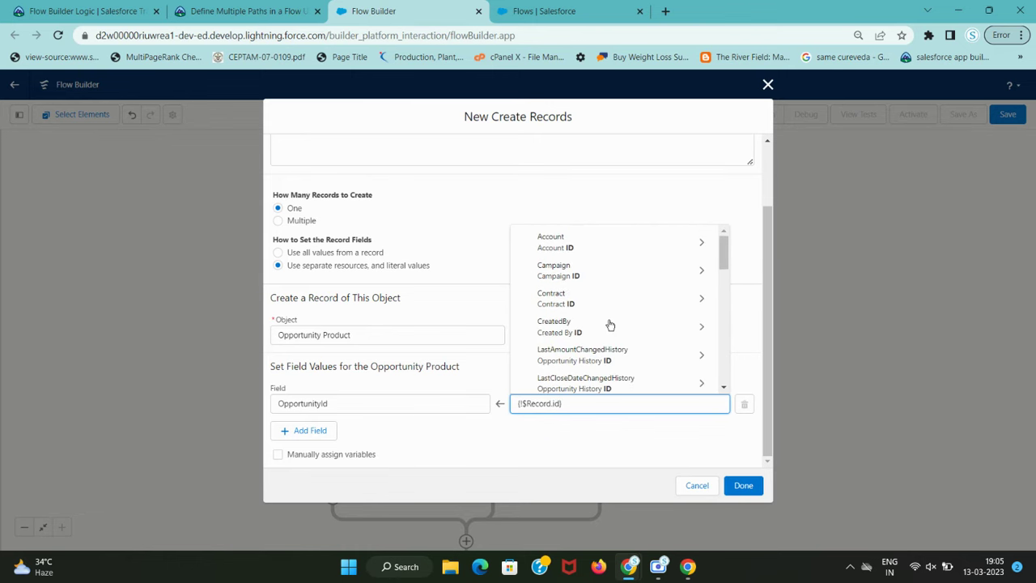
scroll(609, 325, down, 3)
scroll(611, 325, down, 6)
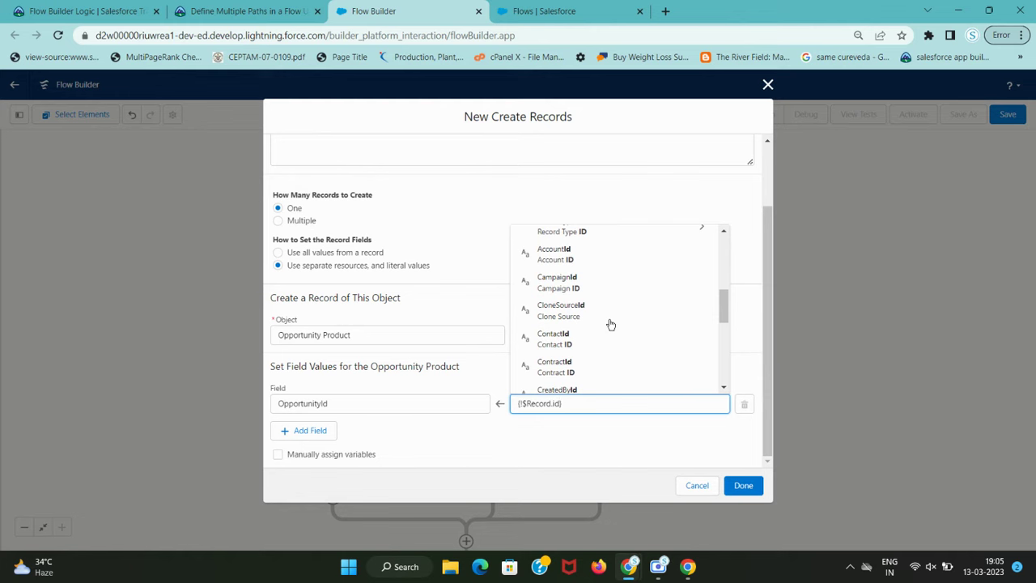
scroll(611, 325, up, 10)
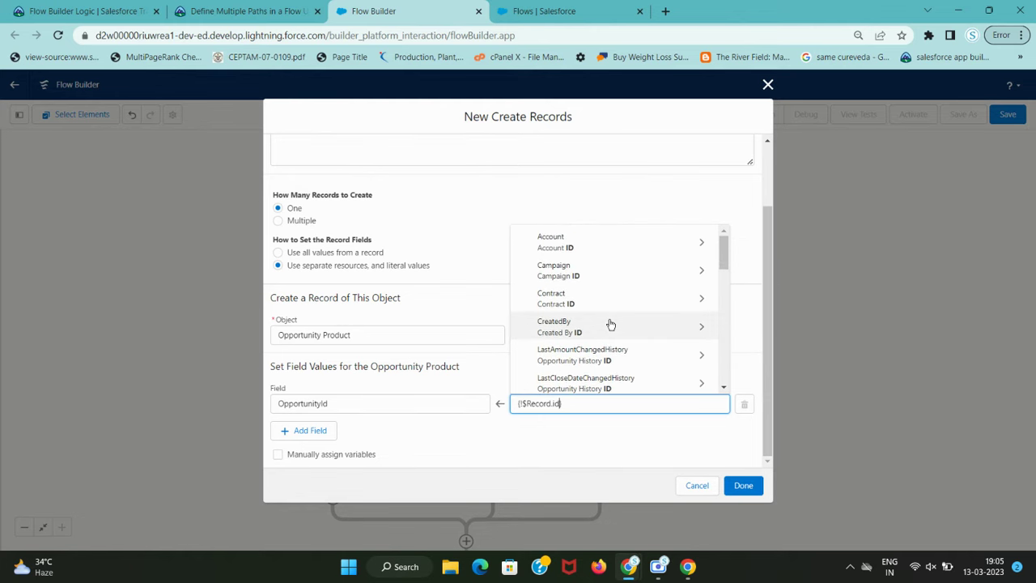
key(BackSpace)
key(BackSpace)
key(ctrl+shift+Tab)
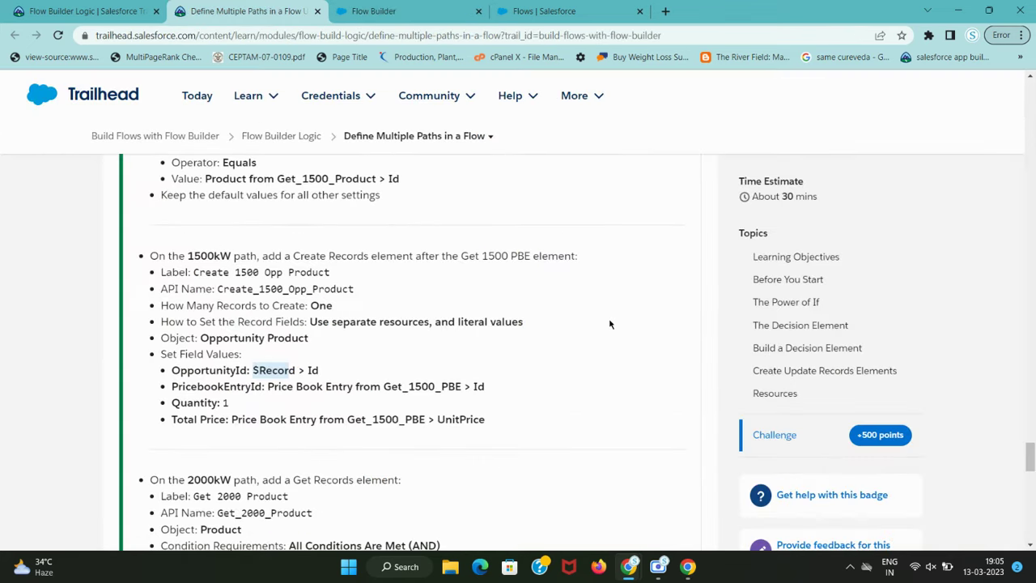
key(ctrl+Tab)
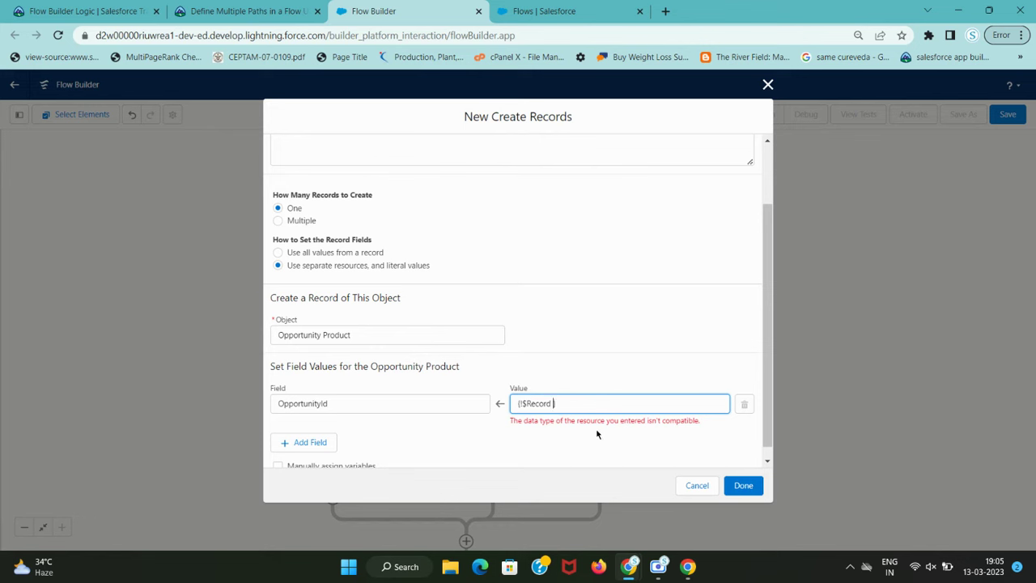
Step: Set the OpportunityId value to the Id field of the $Record global variable
key(ctrl+a)
text($Recor)
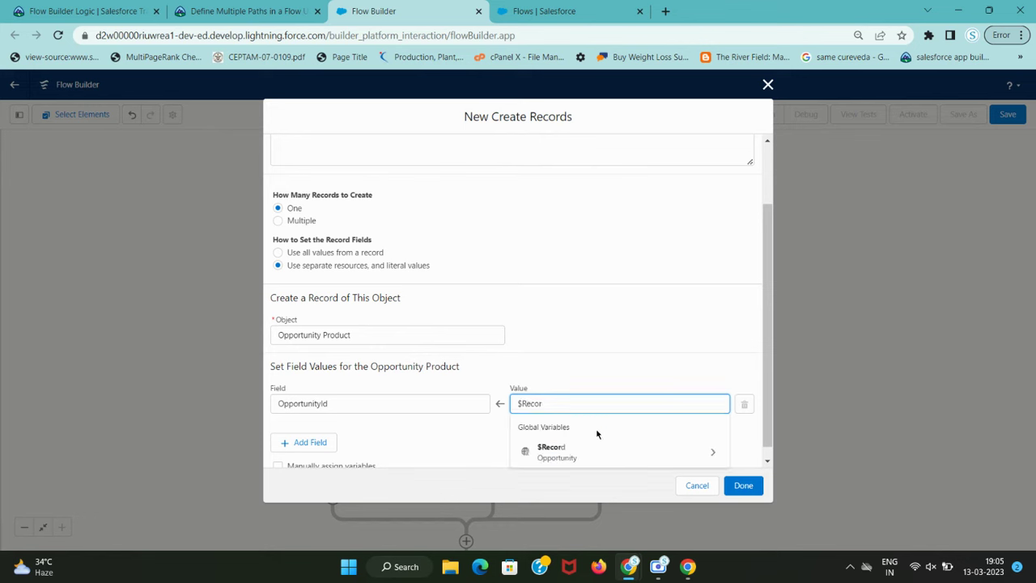
click(640, 454)
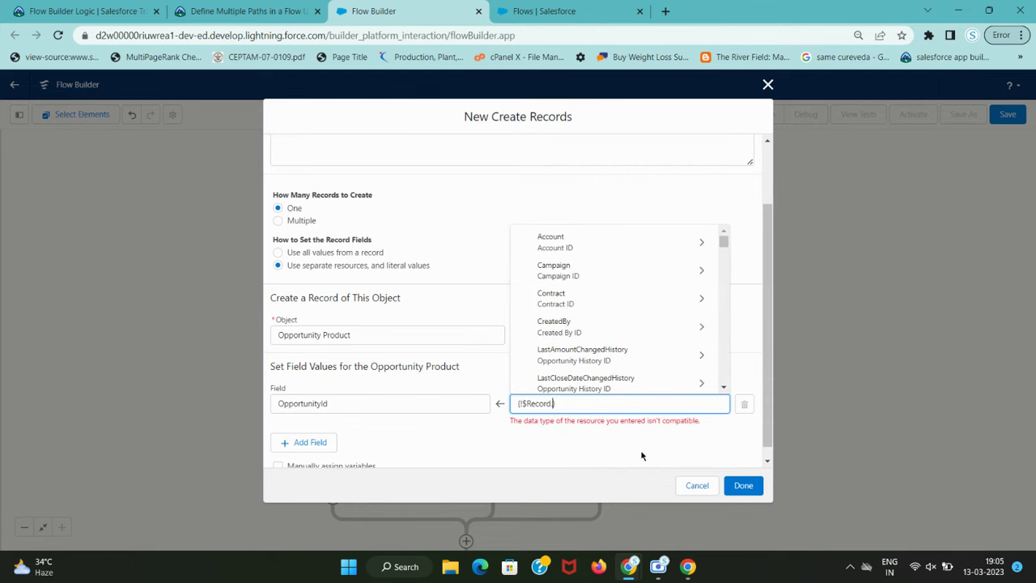
scroll(645, 282, down, 5)
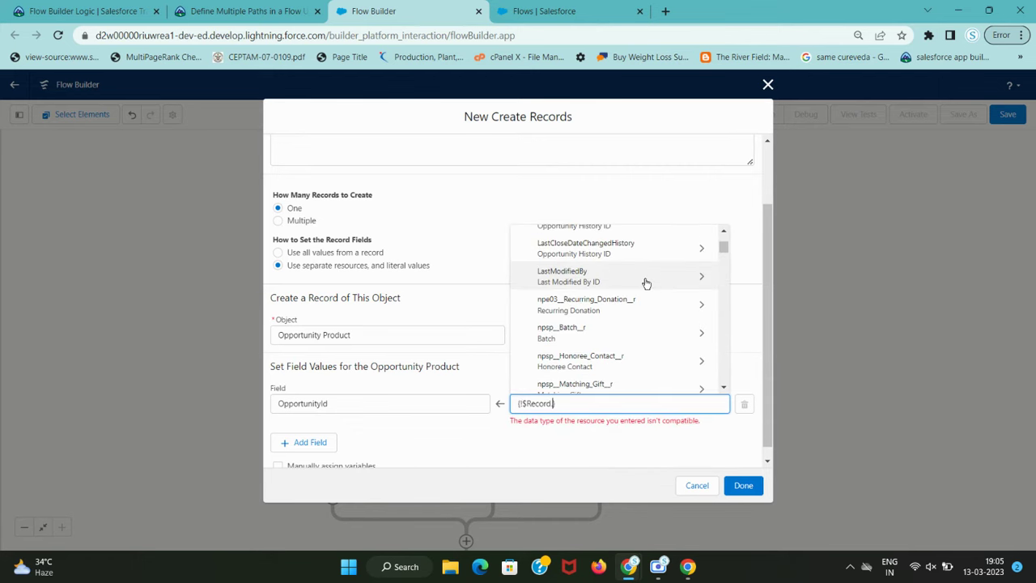
scroll(645, 282, down, 8)
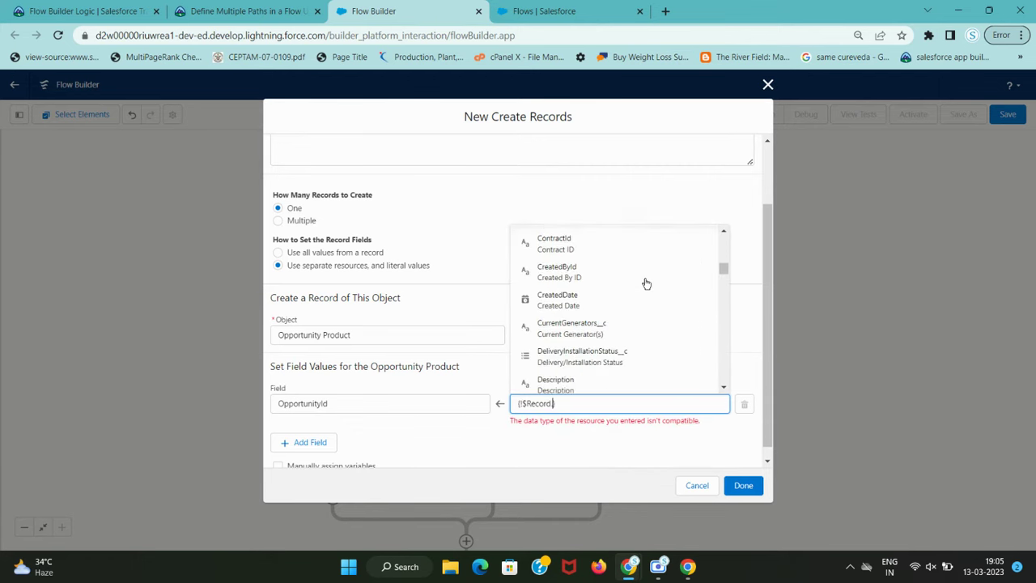
scroll(645, 283, down, 3)
click(624, 334)
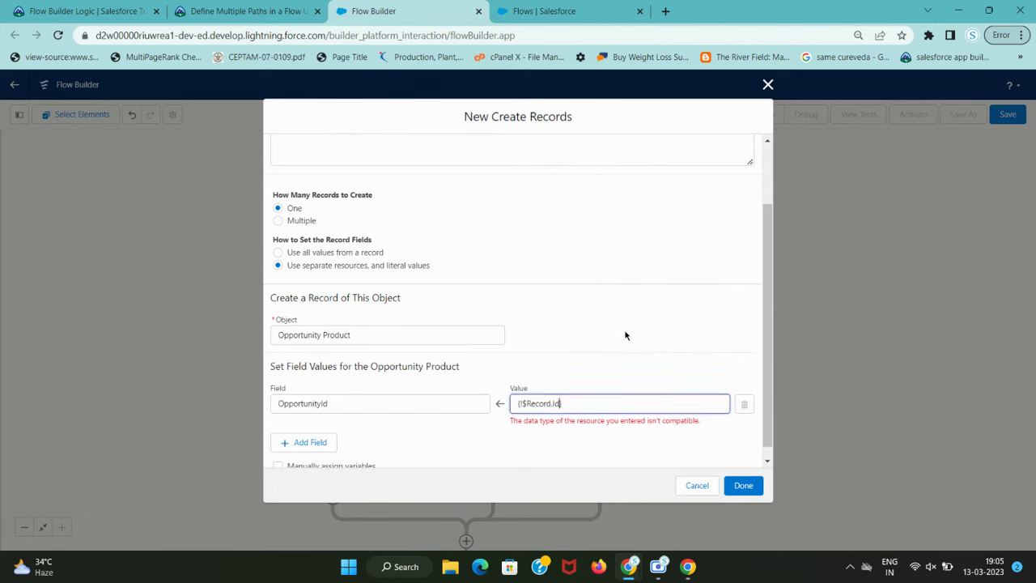
click(601, 454)
Step: Add a second Opportunity Product field and set it to PricebookEntryId, copying the field name from the challenge instructions
key(ctrl+shift+Tab)
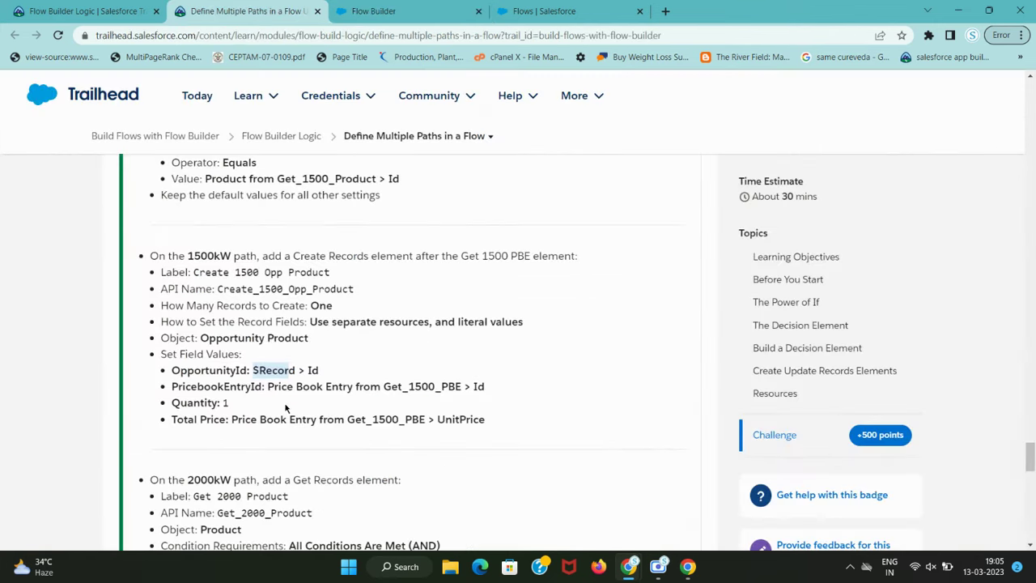
double_click(217, 318)
key(ctrl+c)
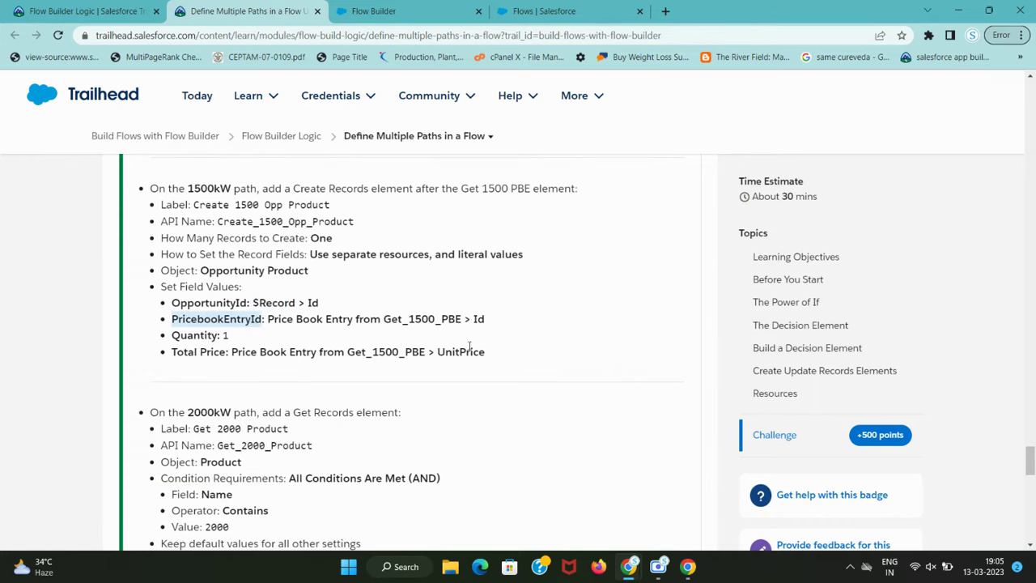
key(ctrl+Tab)
click(316, 430)
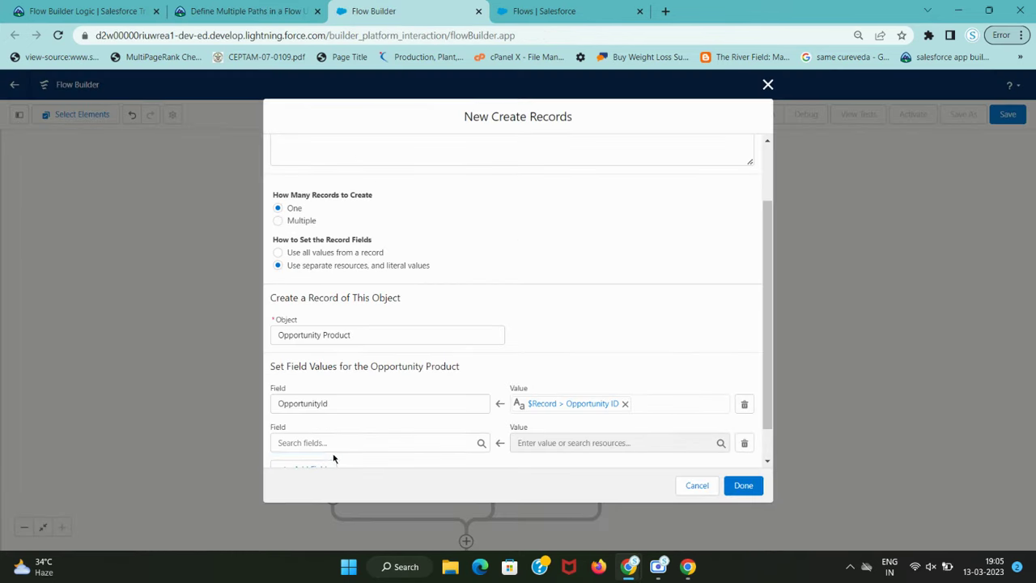
click(336, 444)
key(ctrl+v)
click(353, 429)
scroll(464, 427, down, 1)
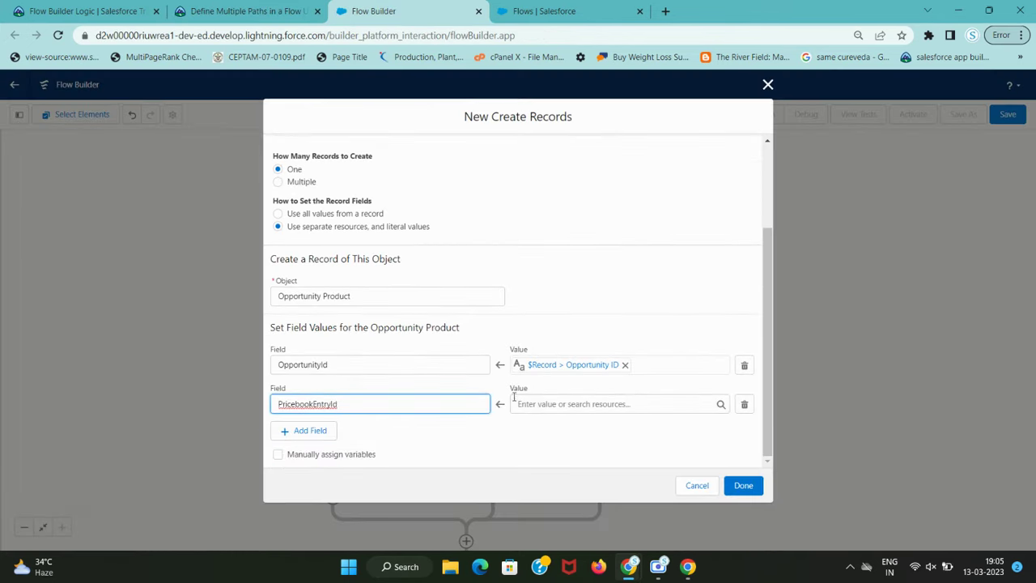
Step: Set the PricebookEntryId value to Price Book Entry from Get_1500_PBE > Id, using the resource name from the challenge instructions
key(ctrl+shift+Tab)
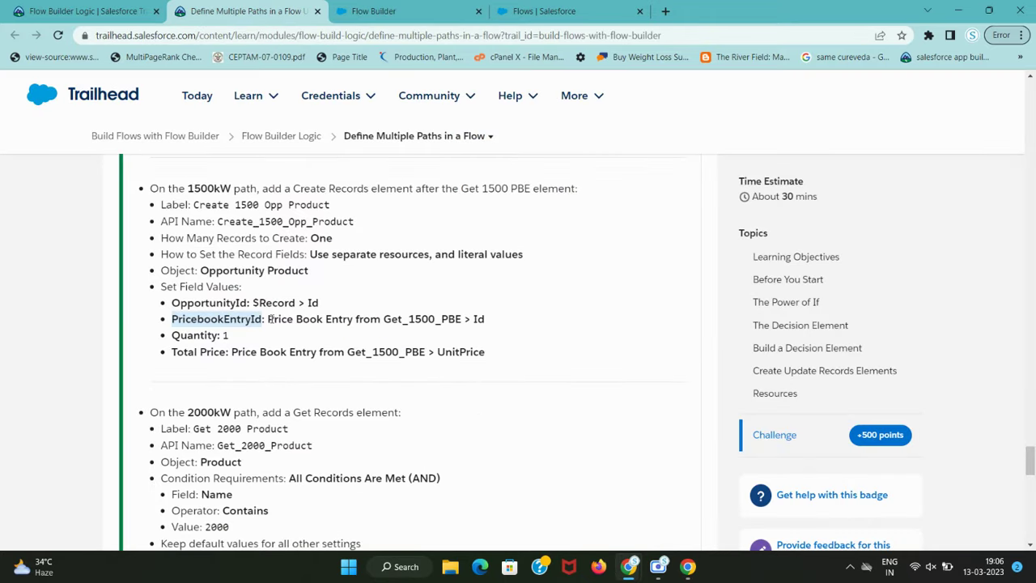
drag(268, 319, 451, 317)
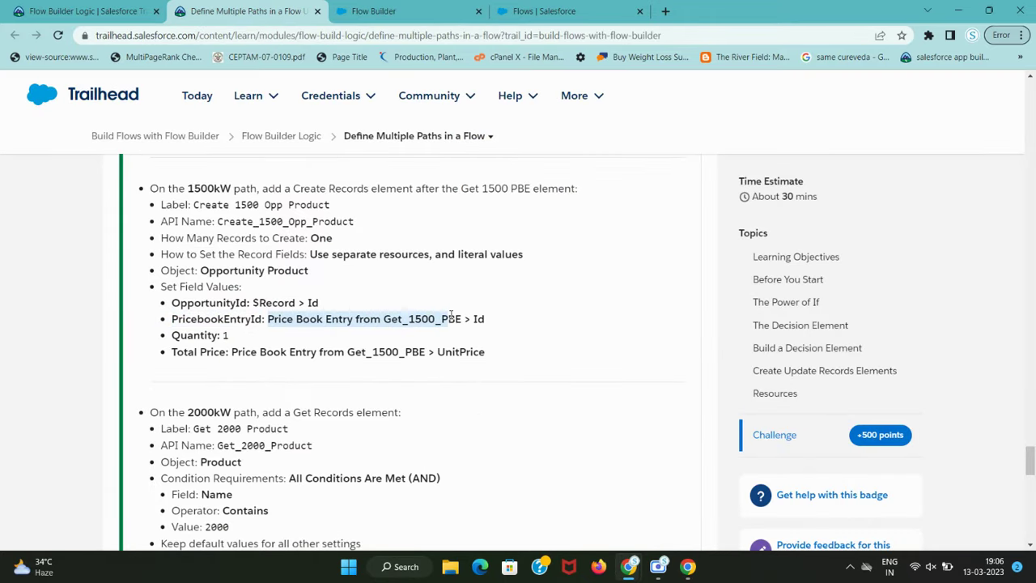
key(ctrl+Tab)
click(638, 405)
key(ctrl+v)
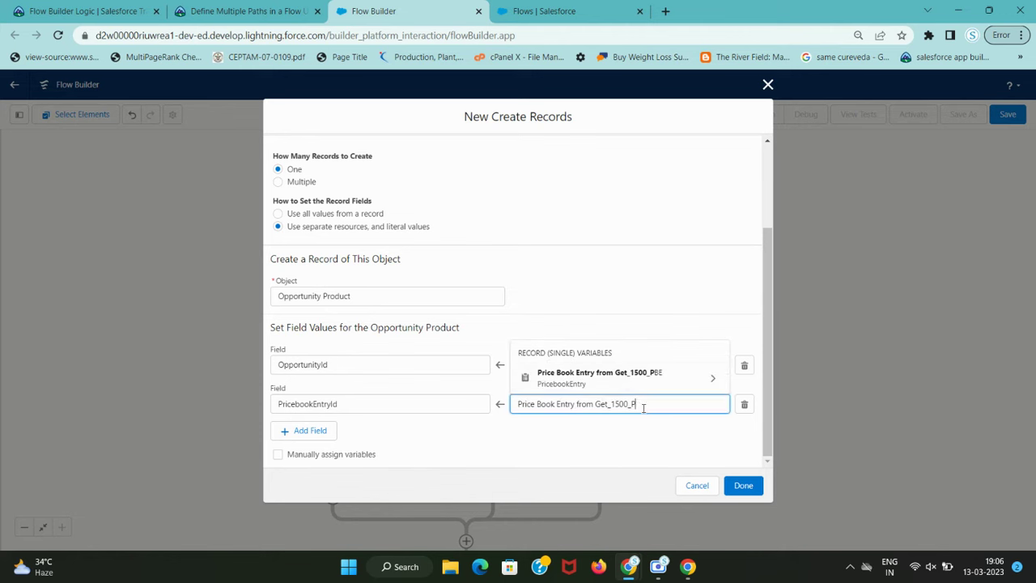
click(652, 371)
scroll(634, 318, down, 5)
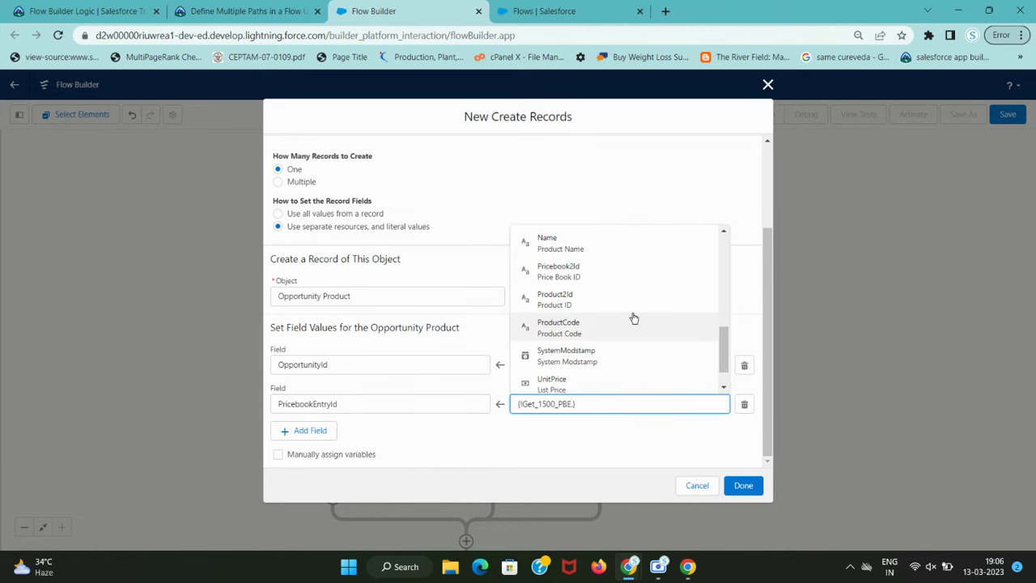
scroll(634, 318, up, 5)
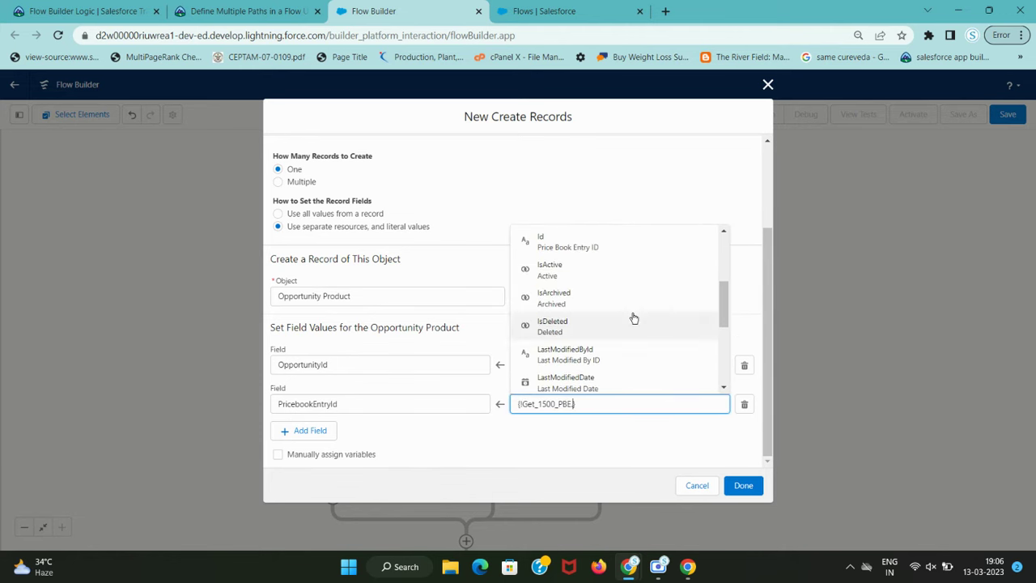
click(623, 318)
click(513, 458)
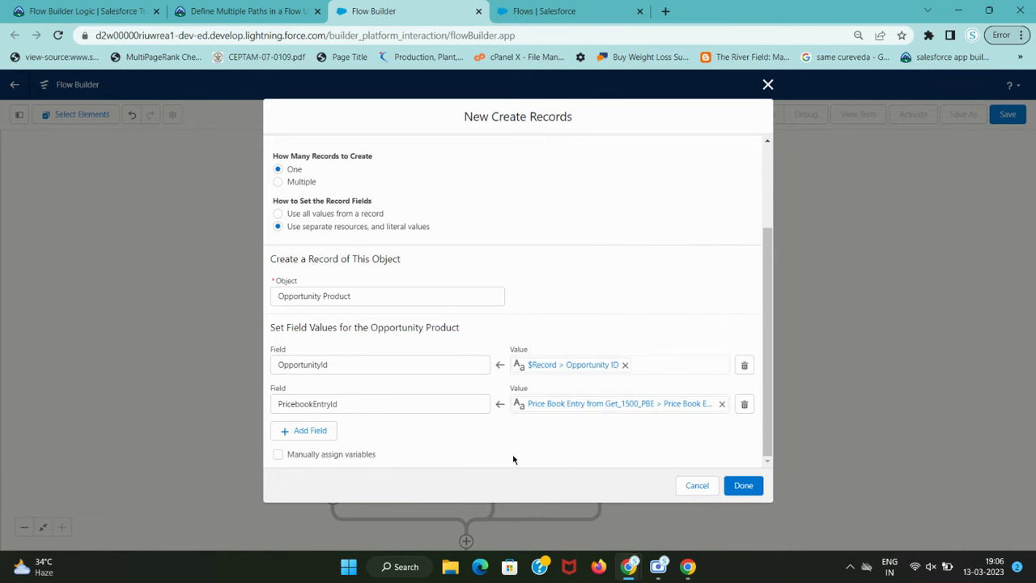
Step: Add a third Opportunity Product field, Quantity, as named in the challenge instructions, and set its value to 1
key(ctrl+shift+Tab)
key(ctrl+Tab)
key(ctrl+shift+Tab)
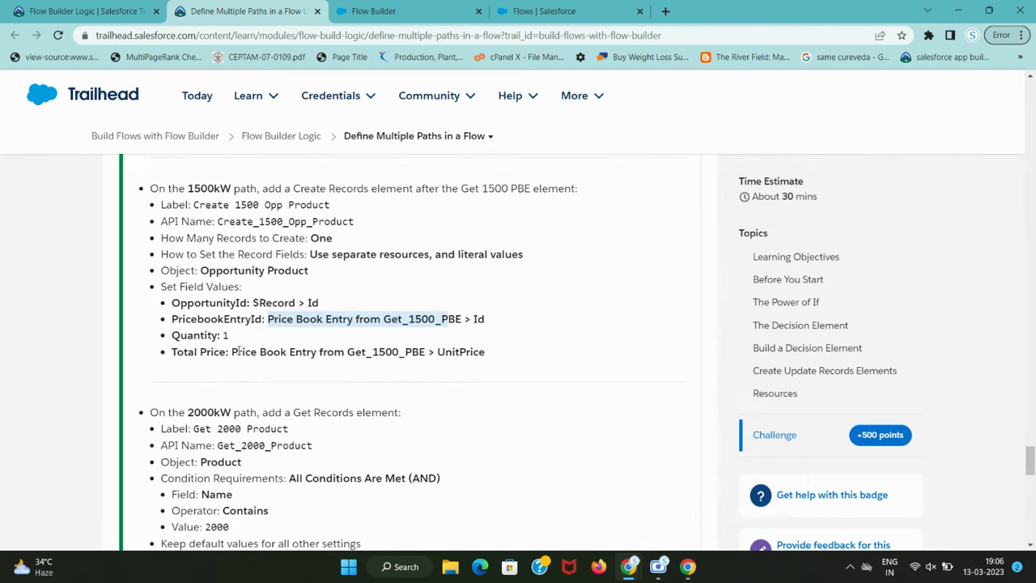
double_click(185, 337)
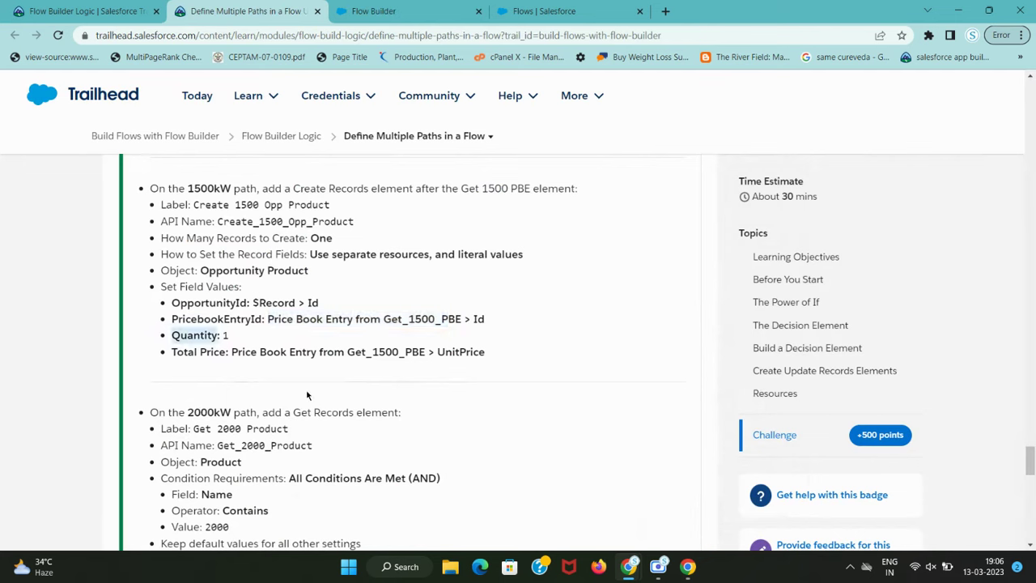
key(ctrl+Tab)
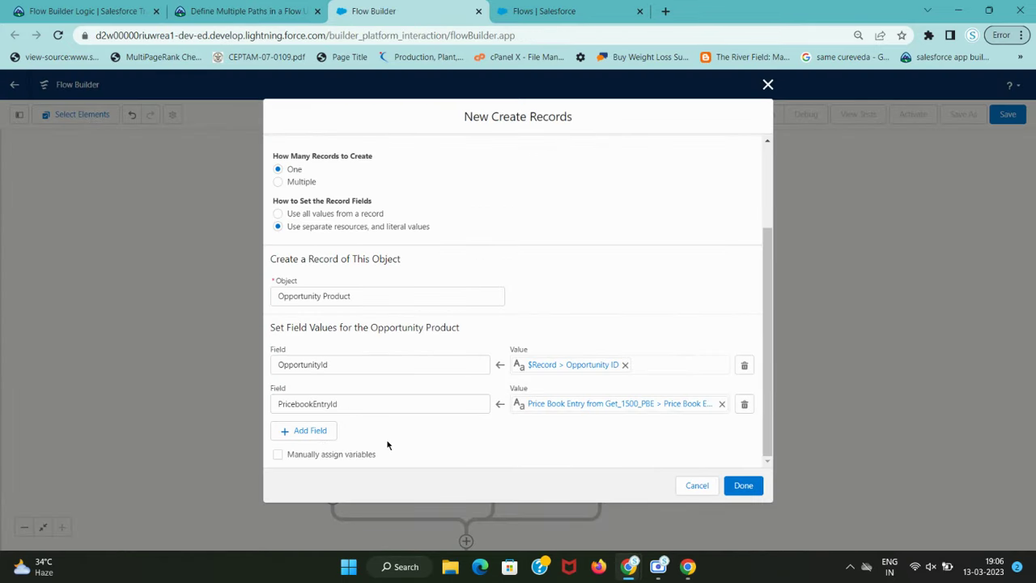
key(ctrl+f)
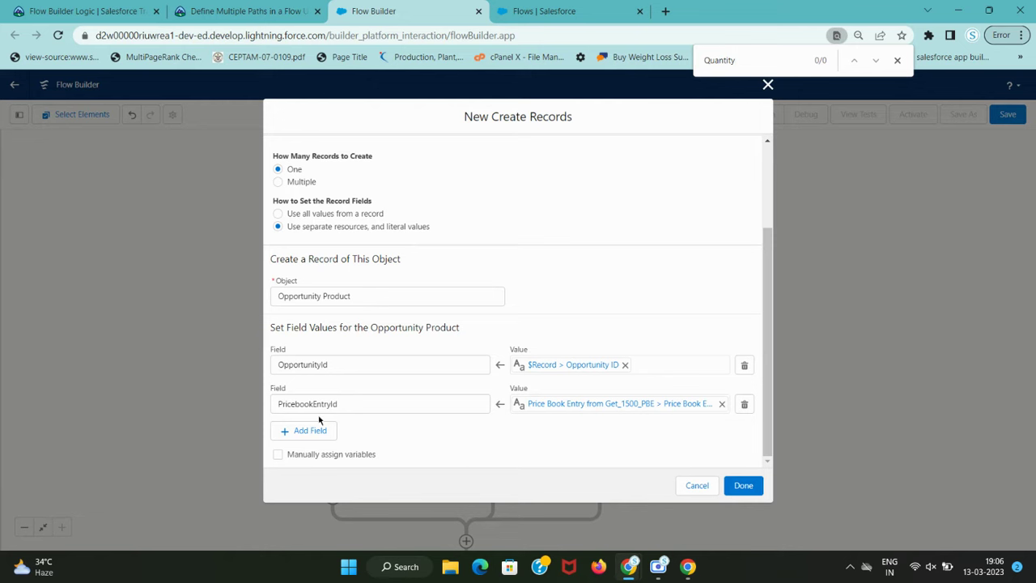
click(312, 434)
click(347, 441)
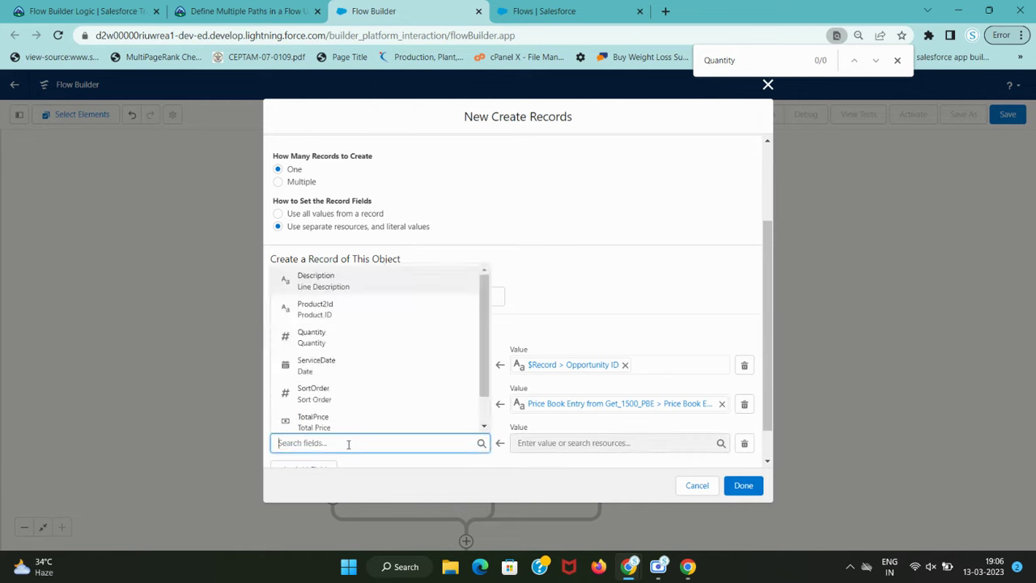
text(Quantity)
click(353, 422)
click(576, 443)
text(1)
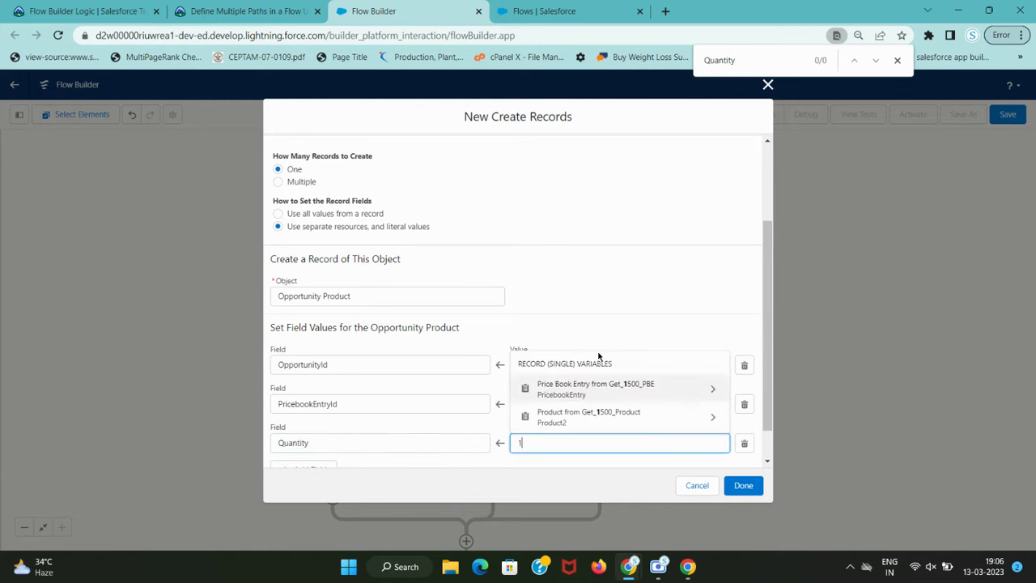
click(623, 269)
scroll(608, 289, down, 2)
Step: Add a fourth Opportunity Product field and set it to TotalPrice, copying the field name from the challenge instructions
key(ctrl+shift+Tab)
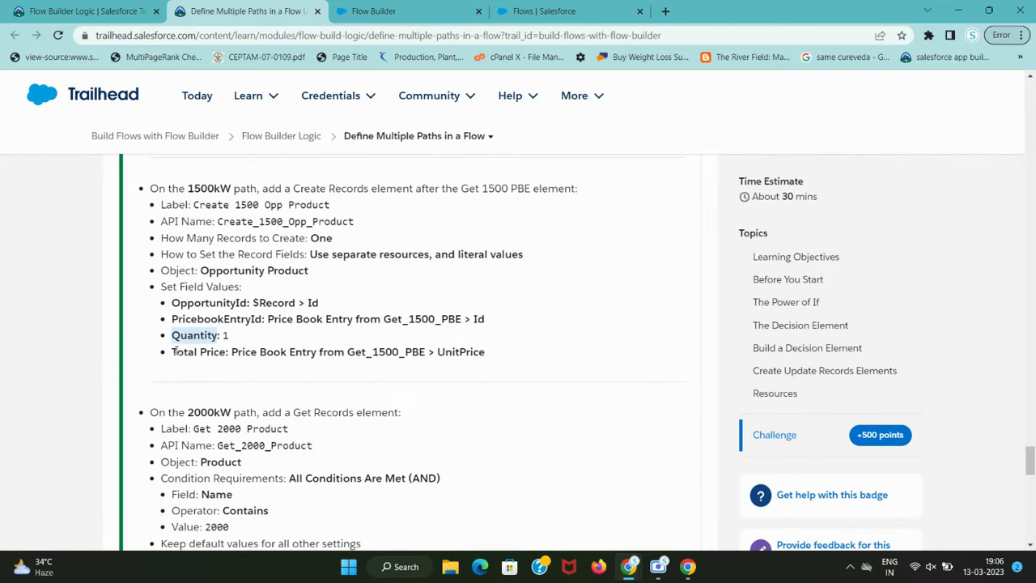
drag(175, 351, 224, 351)
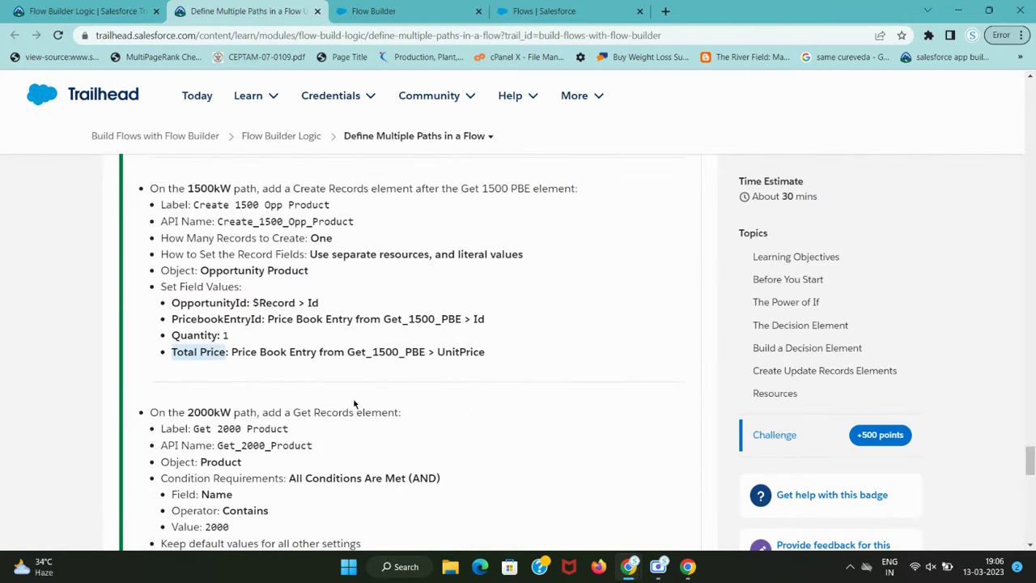
key(ctrl+Tab)
click(312, 435)
click(362, 442)
key(ctrl+v)
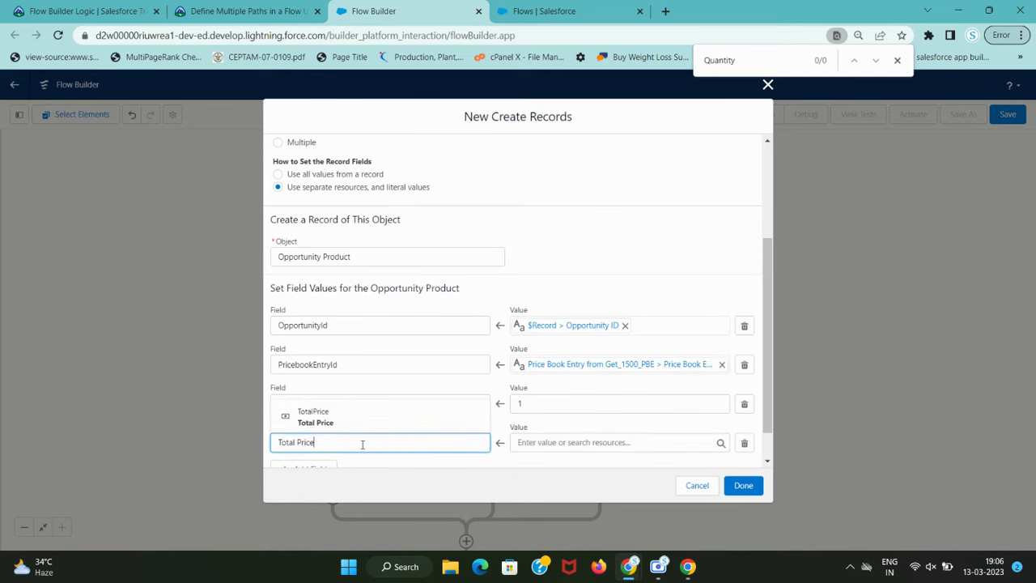
click(370, 425)
Step: Set the TotalPrice value to Price Book Entry from Get_1500_PBE > UnitPrice, copying the resource name from the challenge instructions
key(ctrl+shift+Tab)
drag(234, 352, 419, 348)
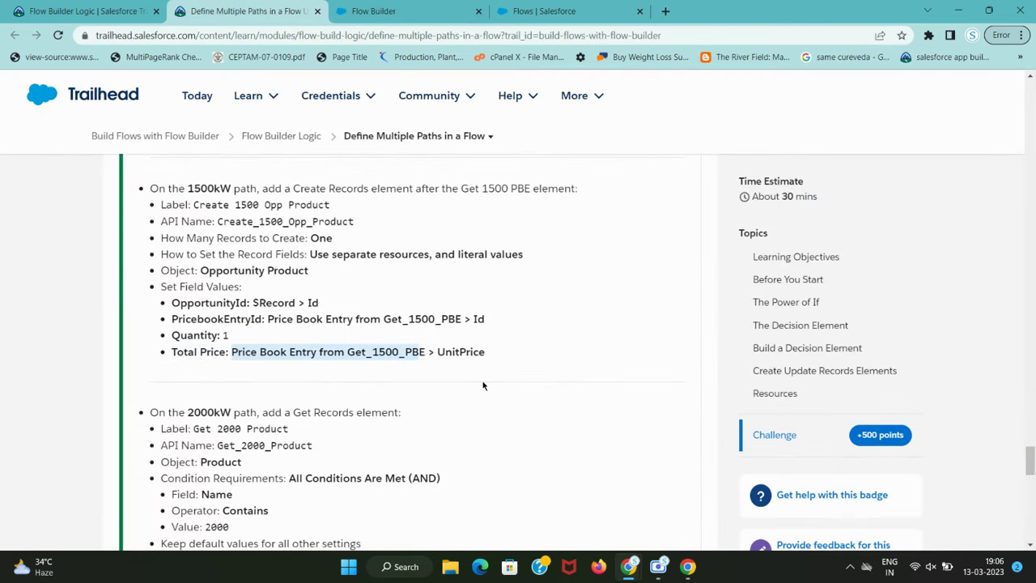
key(ctrl+Tab)
click(566, 442)
key(ctrl+v)
click(662, 404)
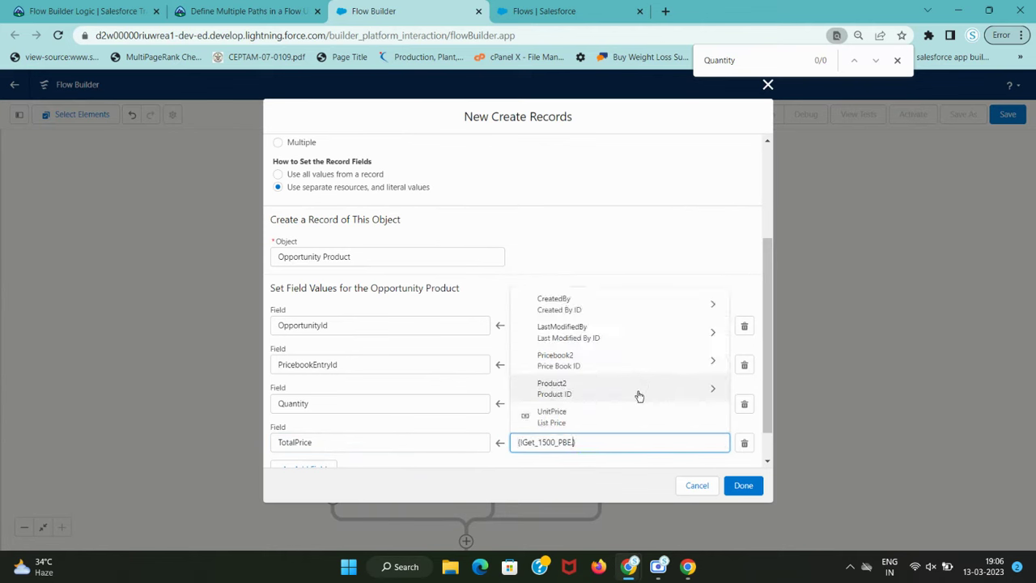
click(631, 417)
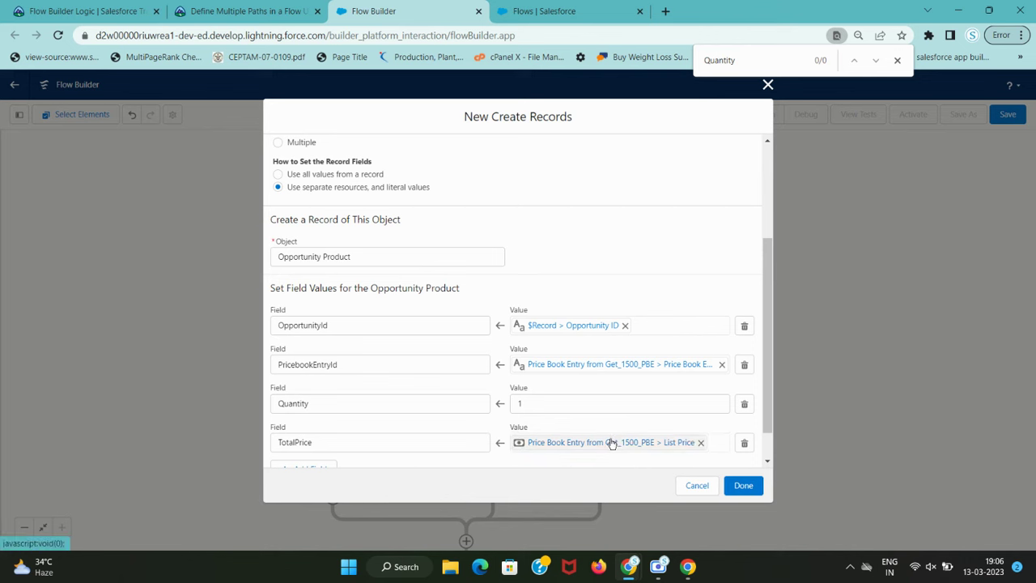
Step: Check the field values against the challenge instructions and finish the Create 1500 Opp Product element
key(ctrl+shift+Tab)
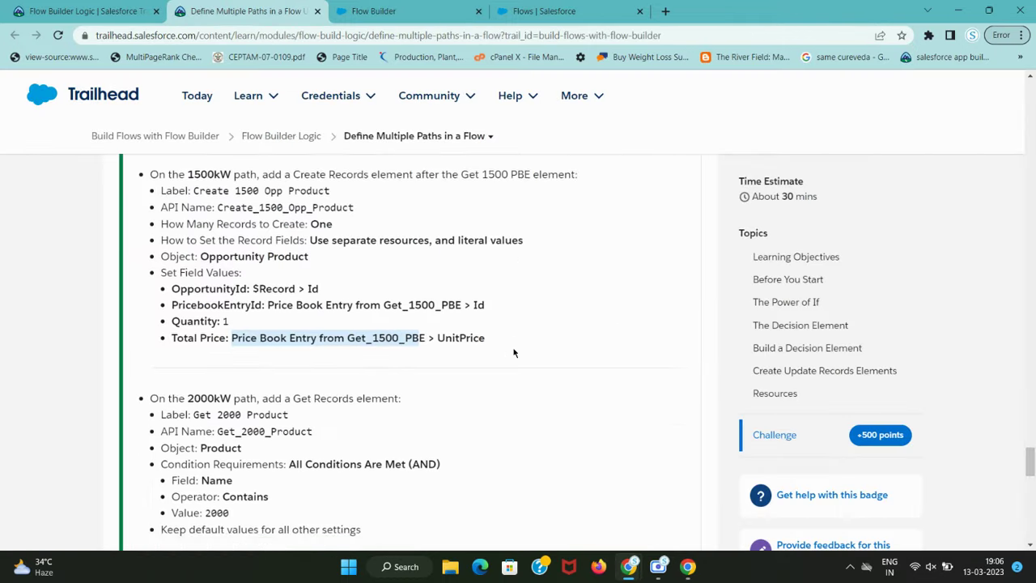
scroll(429, 346, down, 2)
key(ctrl+Tab)
key(ctrl+shift+Tab)
key(ctrl+Tab)
click(897, 60)
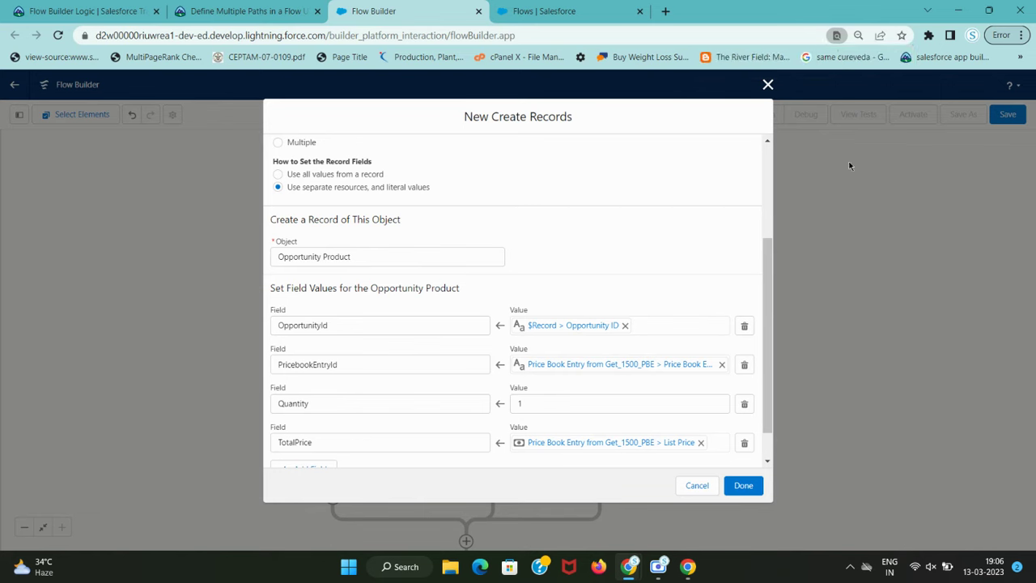
click(745, 490)
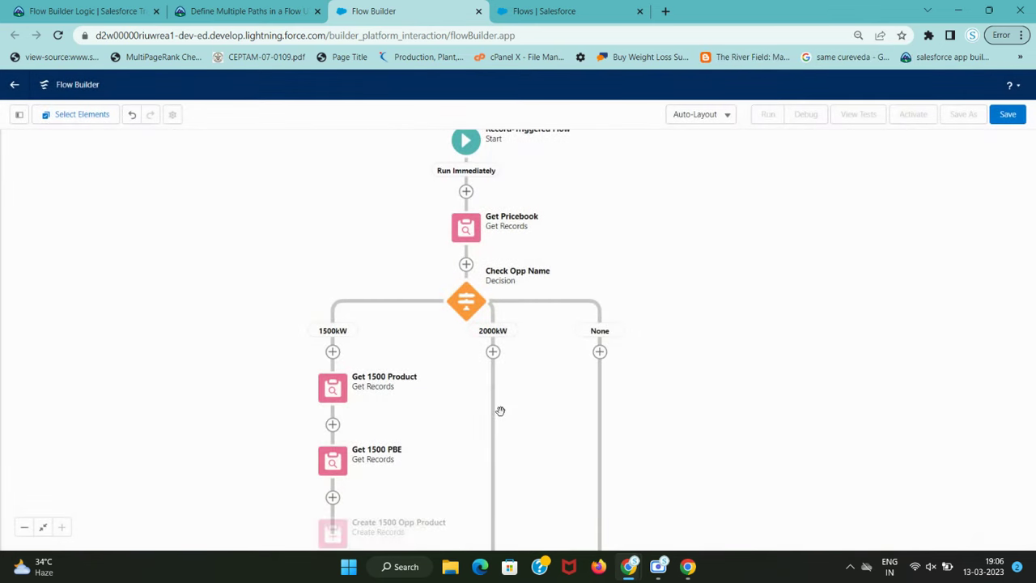
Step: Add a Get Records element at the start of the 2000kW path, as the challenge instructions specify
key(ctrl+shift+Tab)
drag(189, 277, 409, 279)
key(ctrl+Tab)
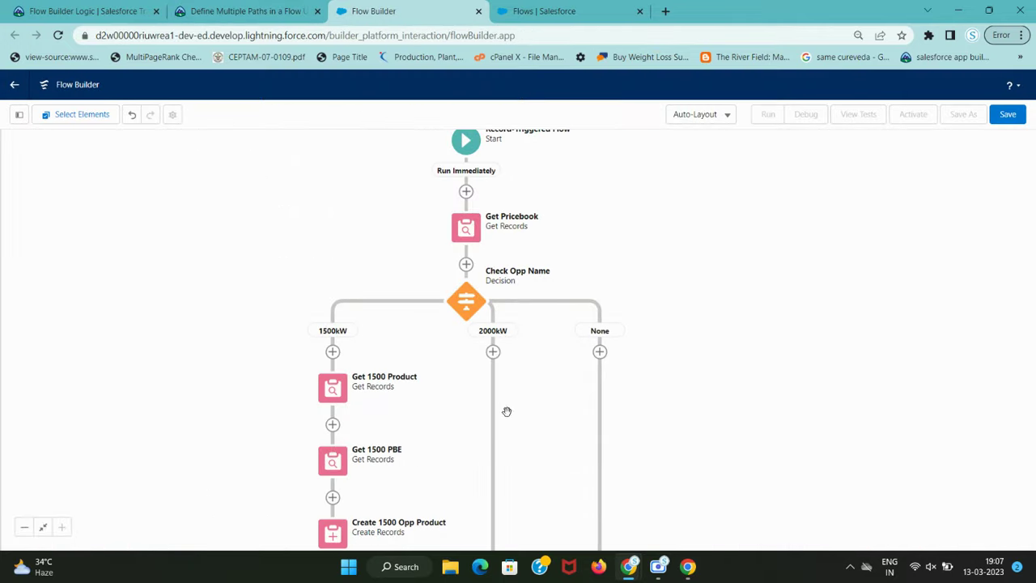
click(493, 351)
text(get re)
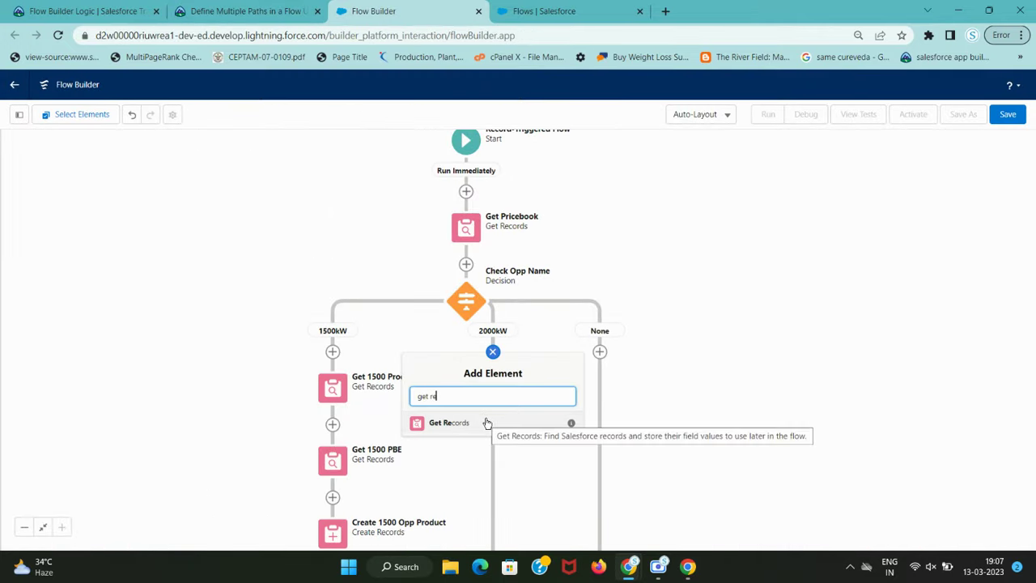
click(483, 420)
Step: Label the new Get Records element Get 2000 Product with API name Get_2000_Product, copying the label from the challenge instructions
key(ctrl+shift+Tab)
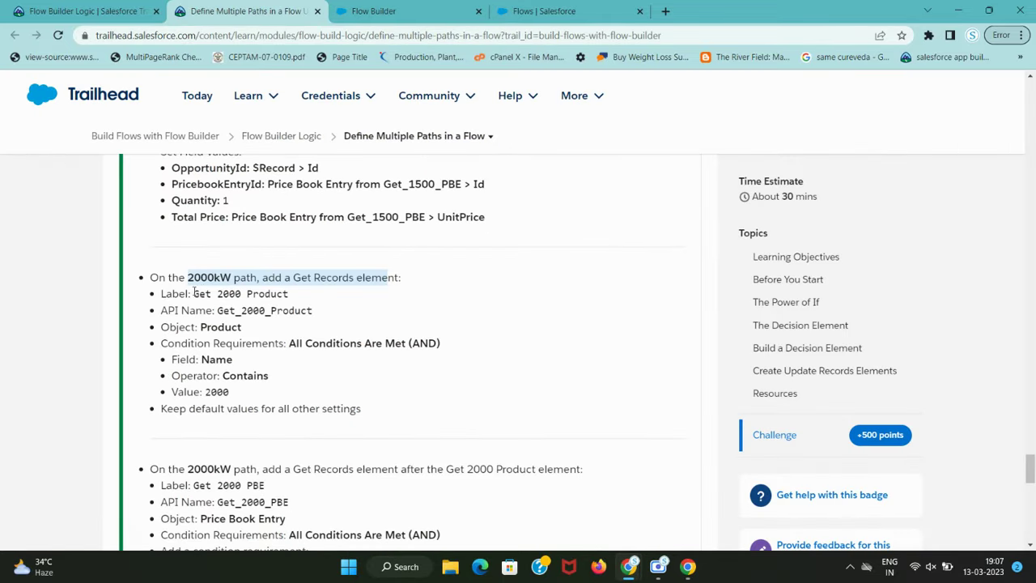
drag(194, 293, 288, 294)
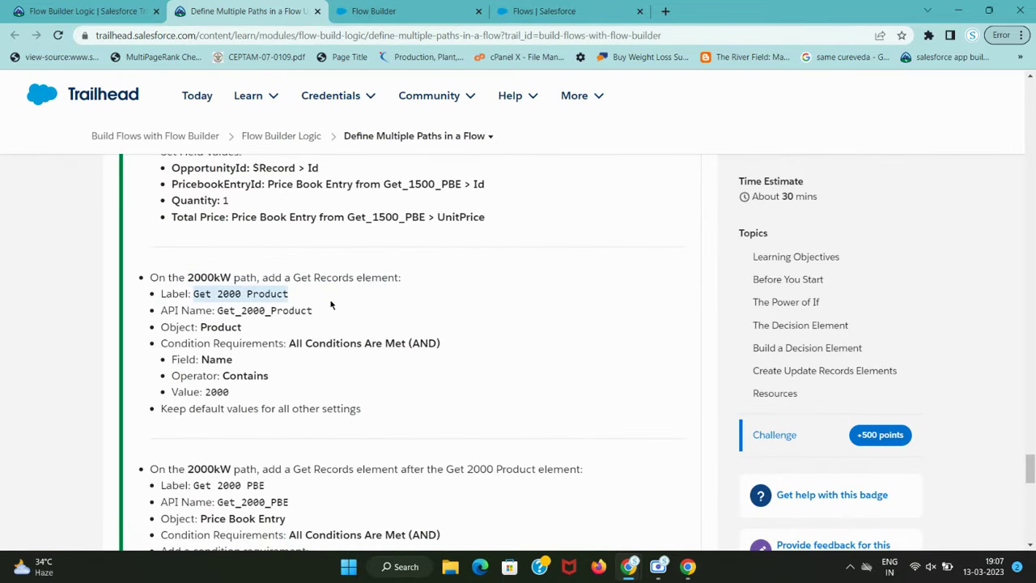
key(ctrl+c)
key(ctrl+Tab)
key(ctrl+v)
key(Tab)
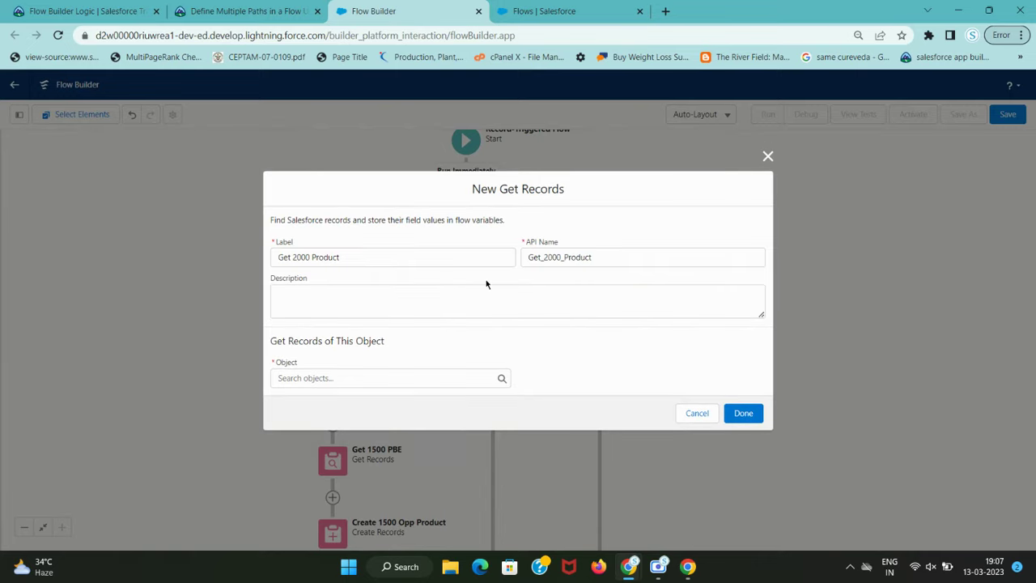
Step: Set the element's object to Product, copying the object name from the challenge instructions
key(ctrl+shift+Tab)
double_click(219, 326)
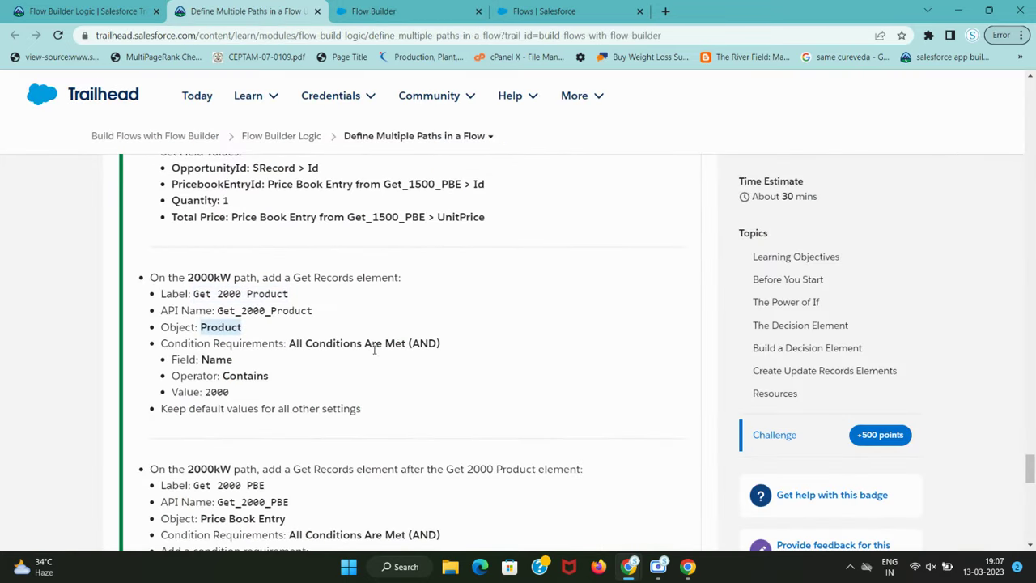
key(ctrl+c)
key(ctrl+Tab)
click(388, 376)
key(ctrl+v)
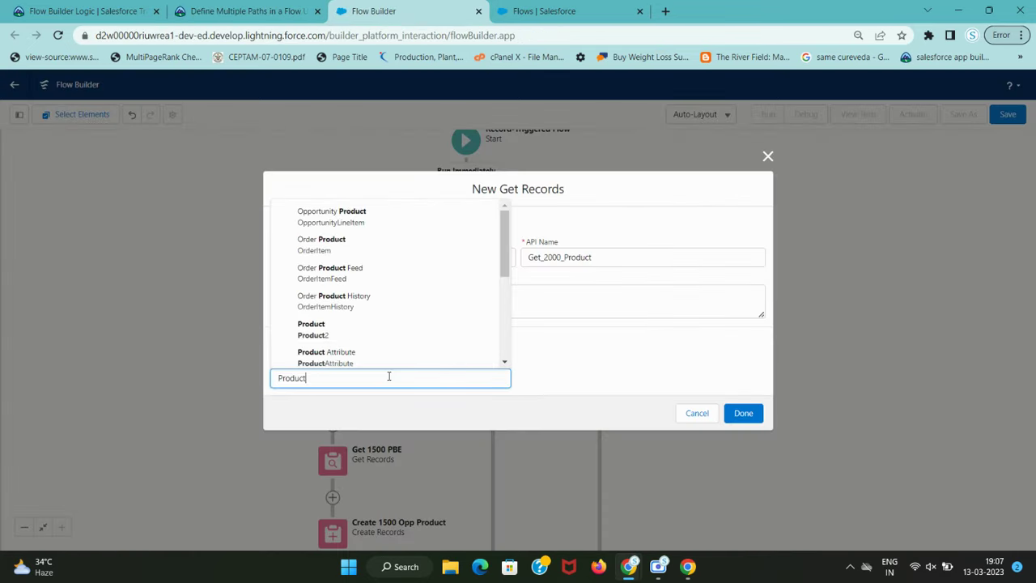
click(363, 329)
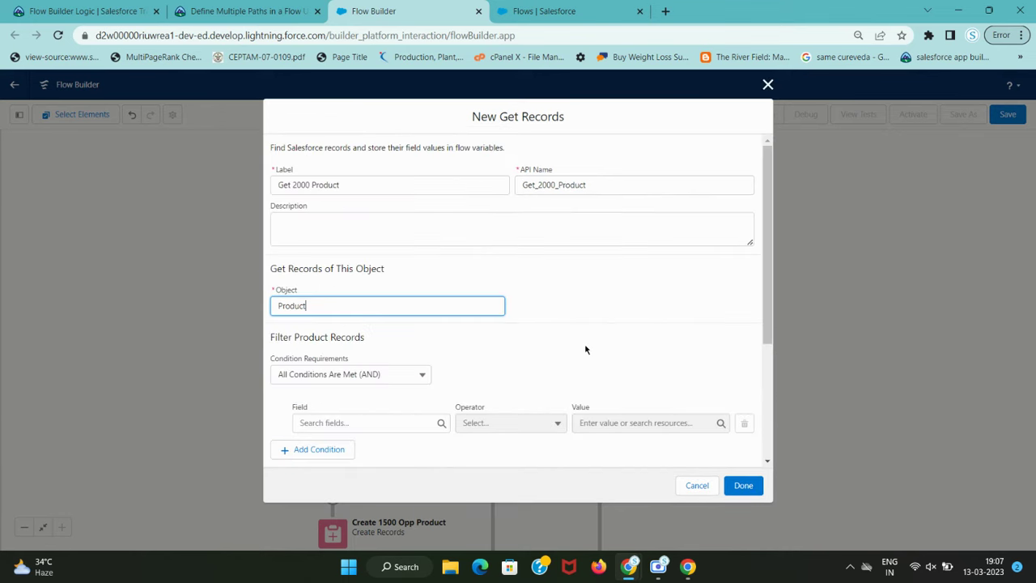
Step: Check the condition requirements in the challenge instructions and set the Product filter's field to Name
key(ctrl+shift+Tab)
drag(293, 348, 160, 344)
key(ctrl+c)
key(ctrl+Tab)
key(ctrl+shift+Tab)
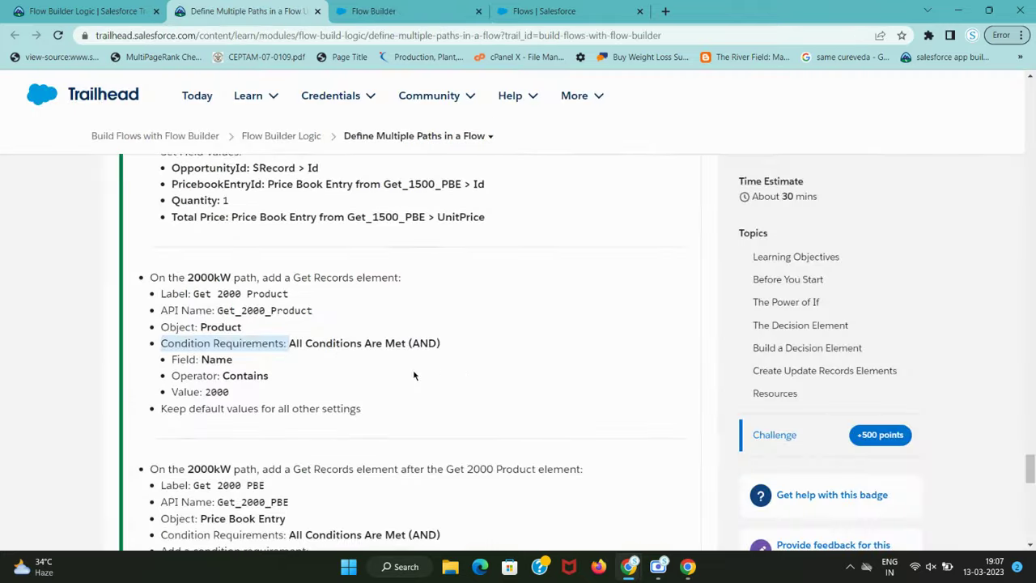
double_click(215, 362)
key(ctrl+c)
key(ctrl+Tab)
click(385, 418)
key(ctrl+v)
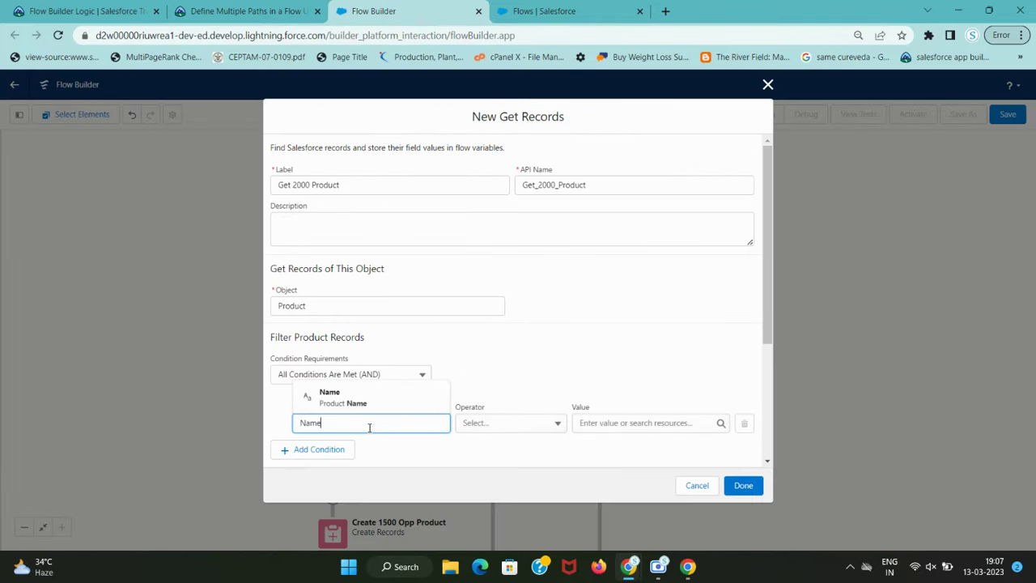
click(364, 392)
Step: Set the Name condition's operator to Contains and its value to 2000, and finish the Get 2000 Product element
click(551, 423)
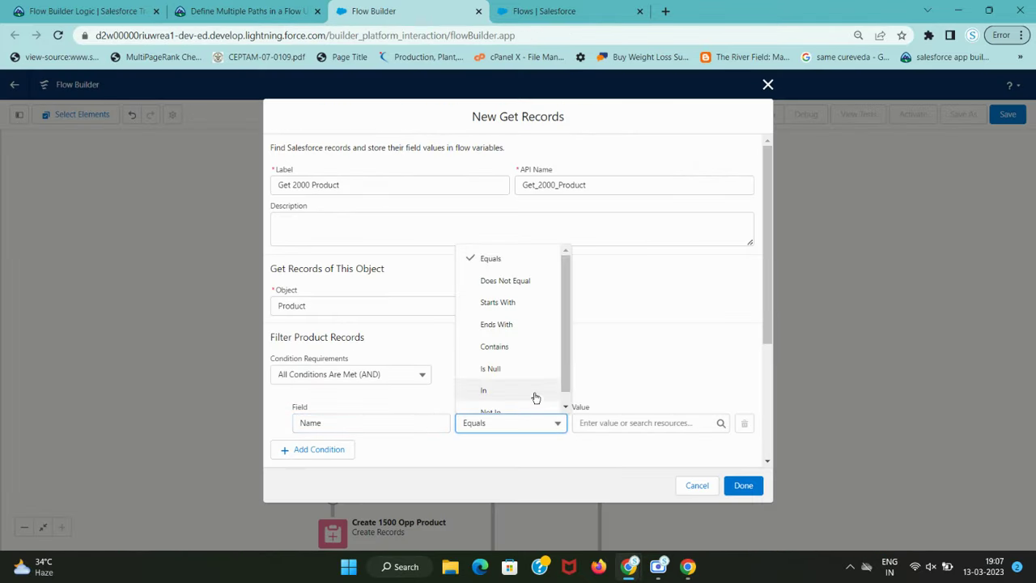
click(530, 352)
key(ctrl+shift+Tab)
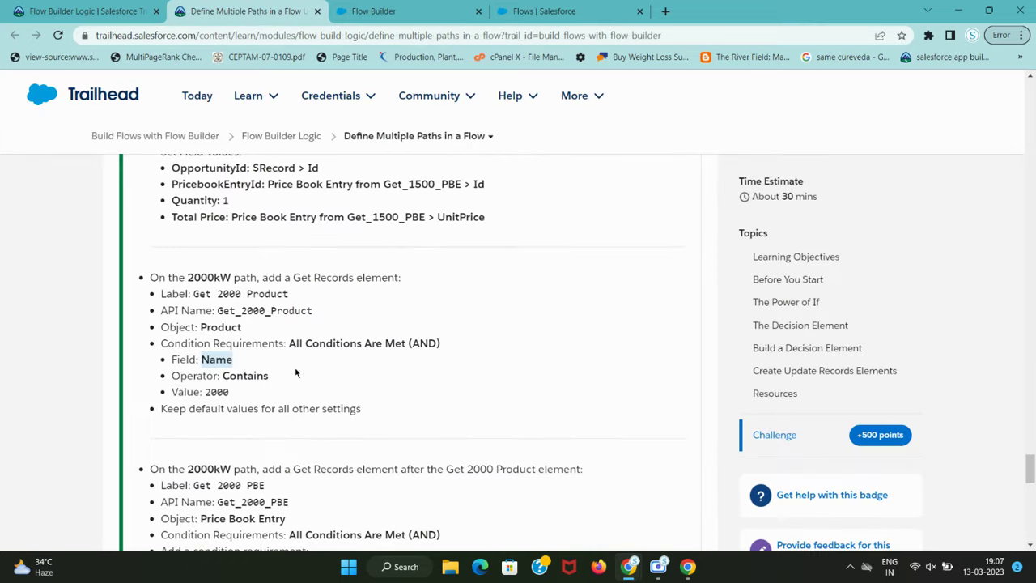
double_click(212, 391)
key(ctrl+Tab)
click(640, 423)
key(ctrl+v)
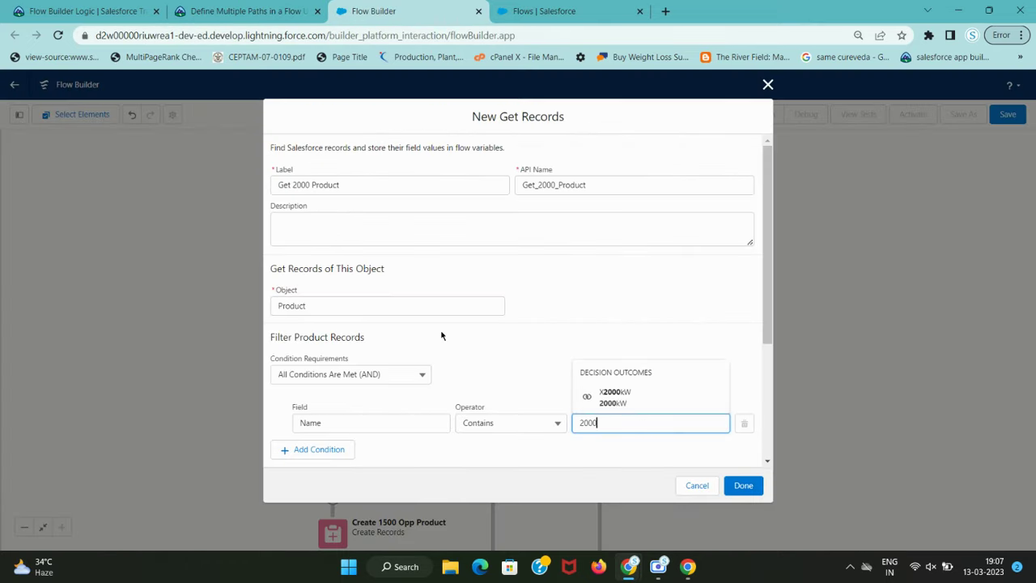
click(743, 485)
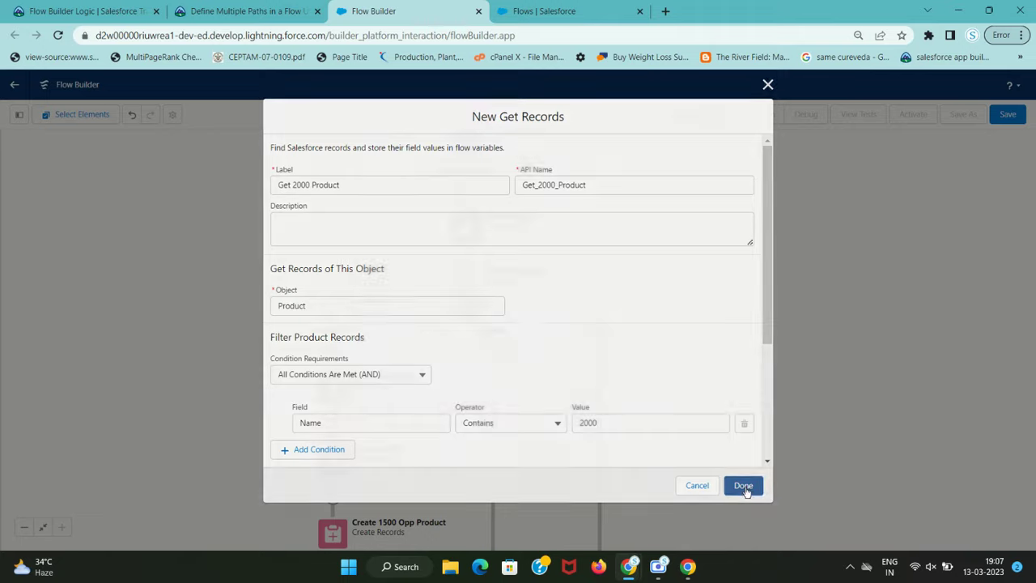
Step: Add another Get Records element after Get 2000 Product on the 2000kW path, following the challenge instructions
key(ctrl+shift+Tab)
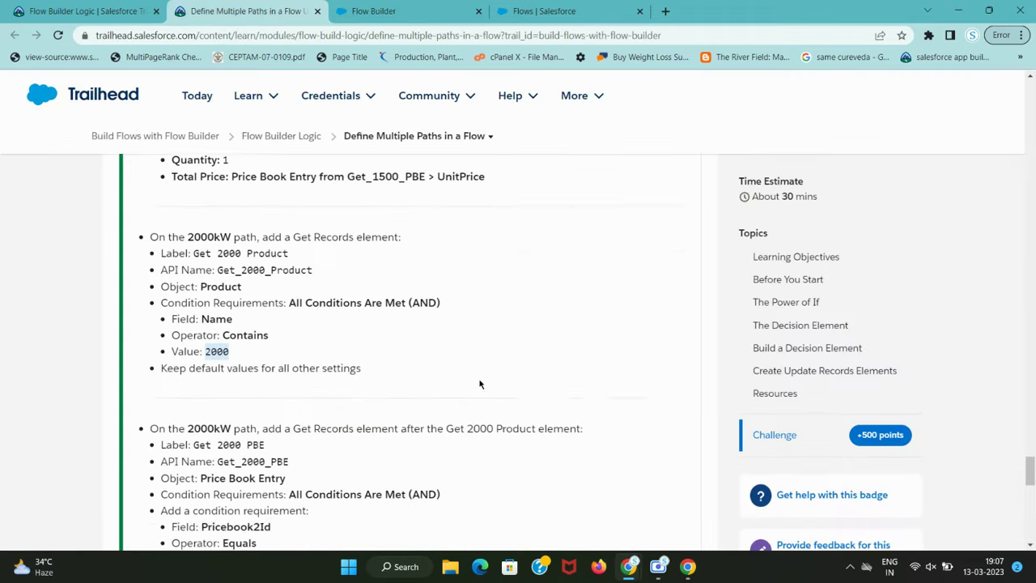
scroll(477, 384, down, 3)
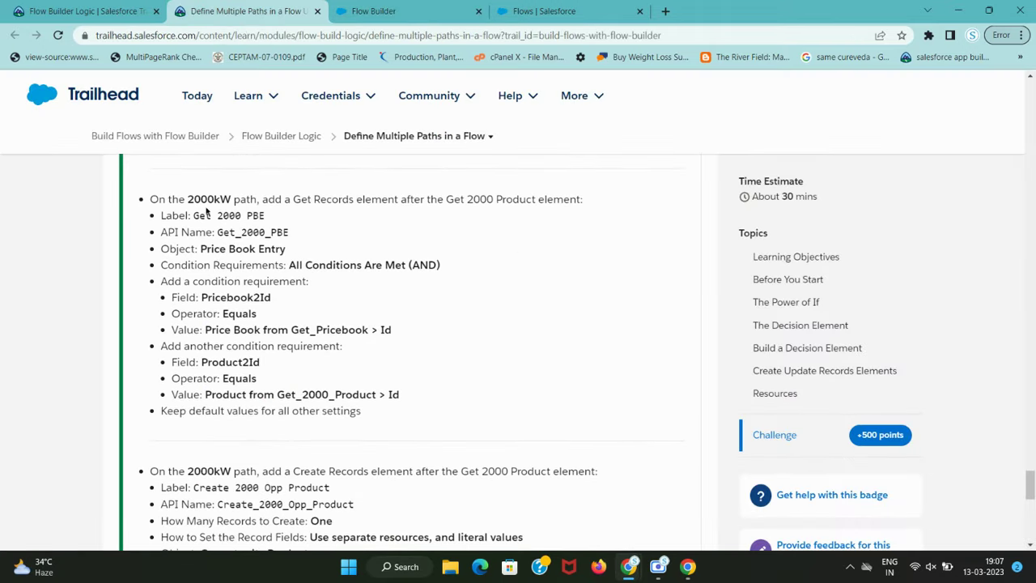
drag(188, 198, 233, 207)
drag(296, 200, 356, 201)
key(ctrl+Tab)
click(465, 426)
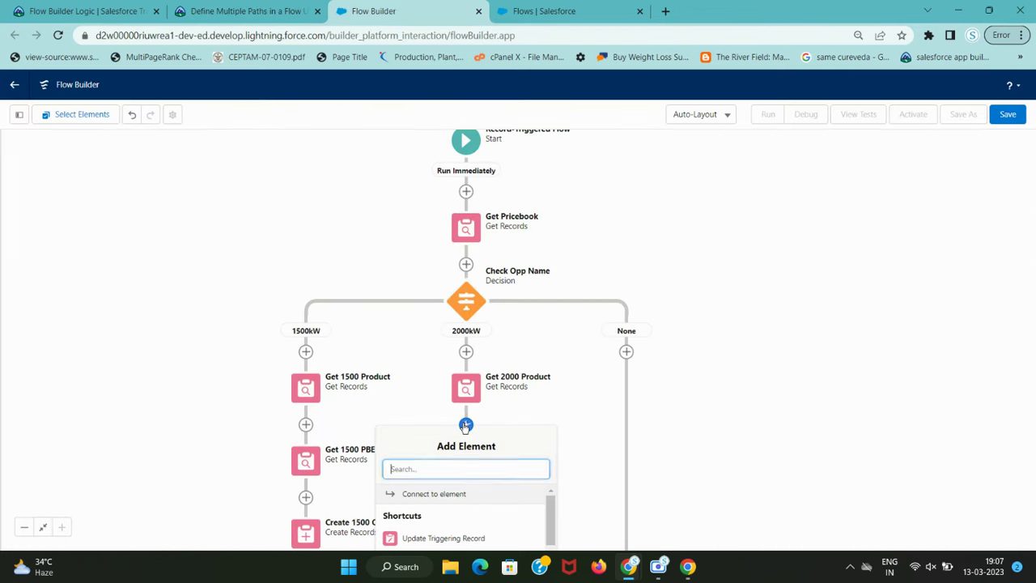
text(get re)
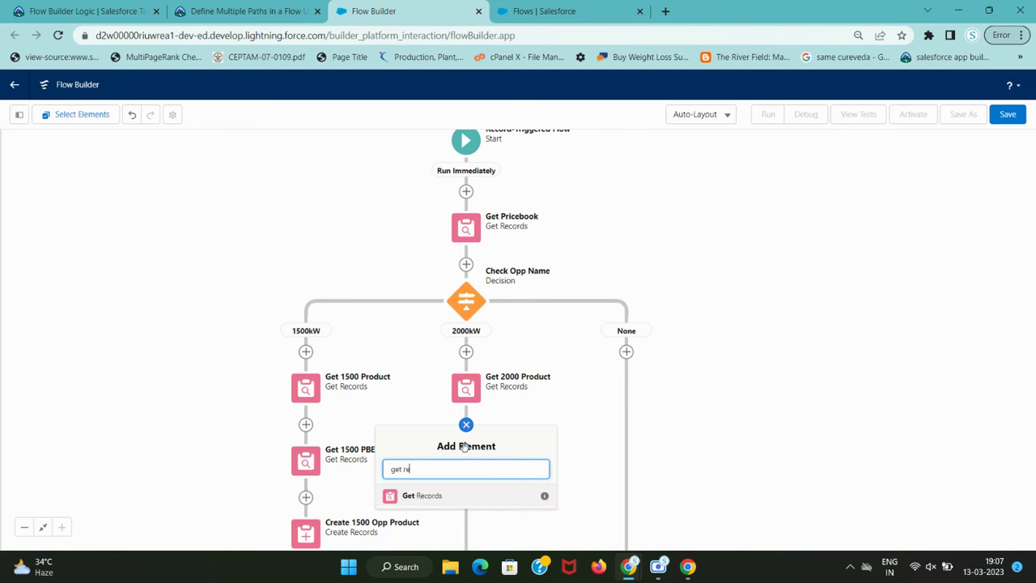
click(450, 498)
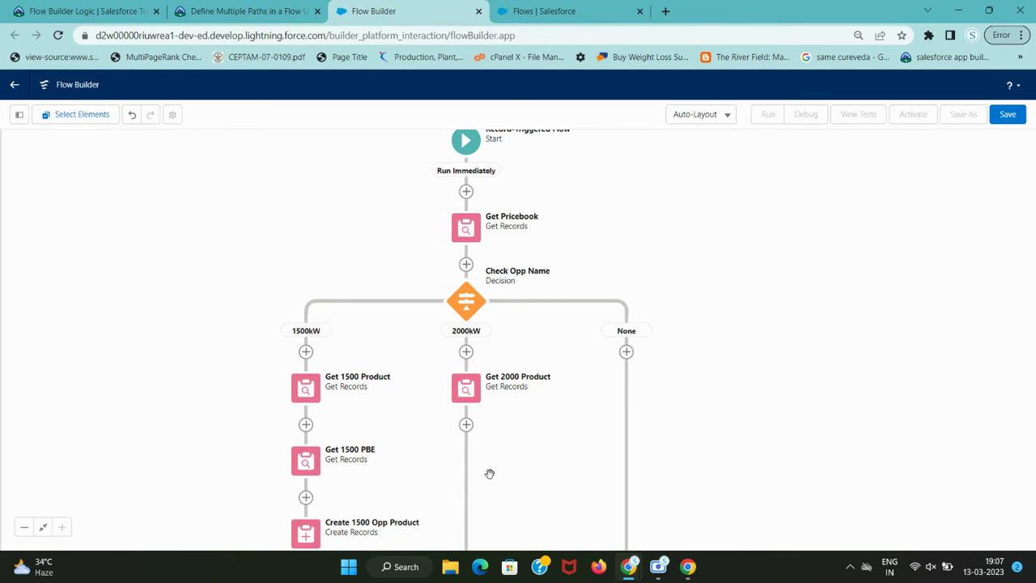
click(467, 425)
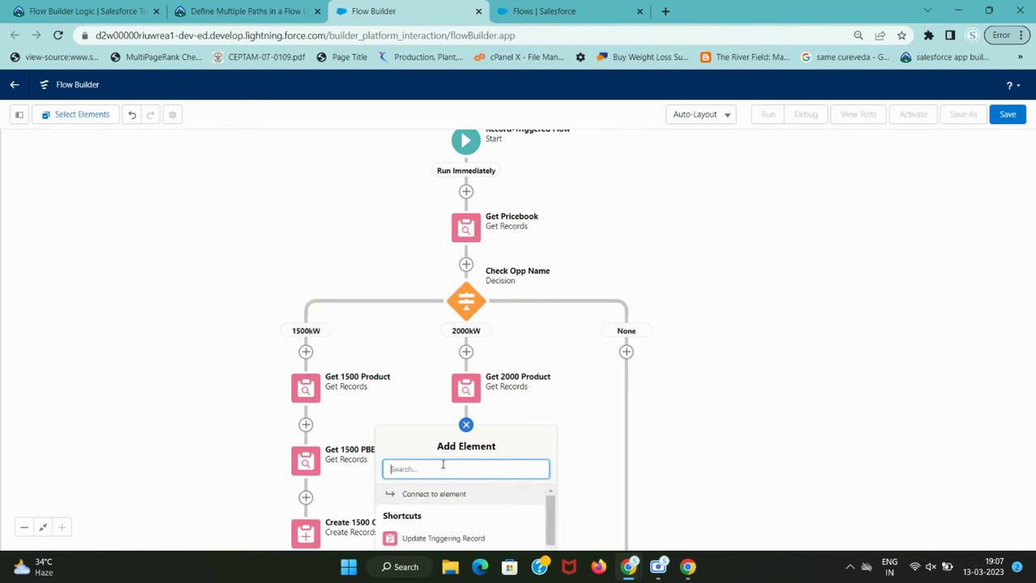
text(get re)
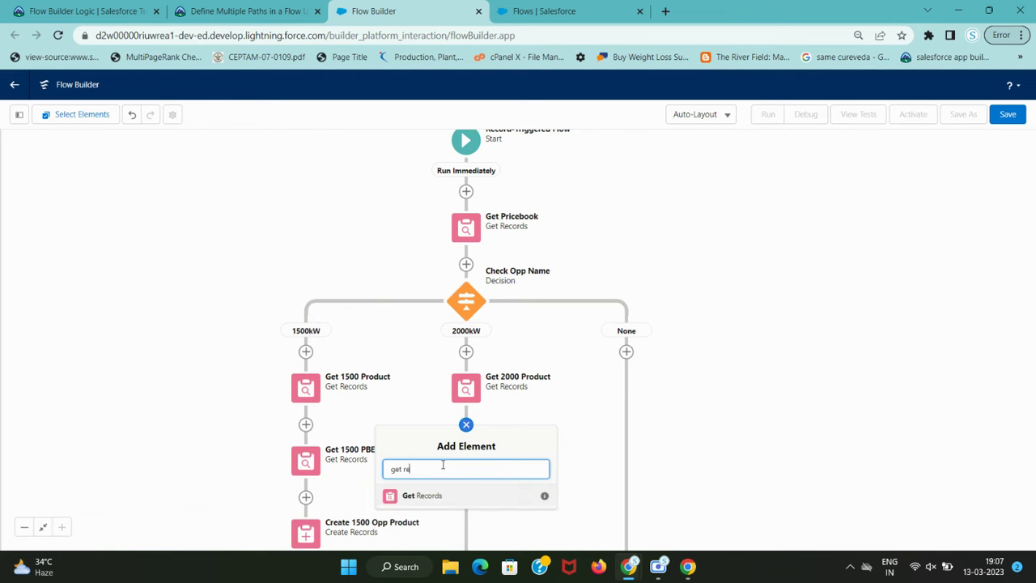
click(455, 498)
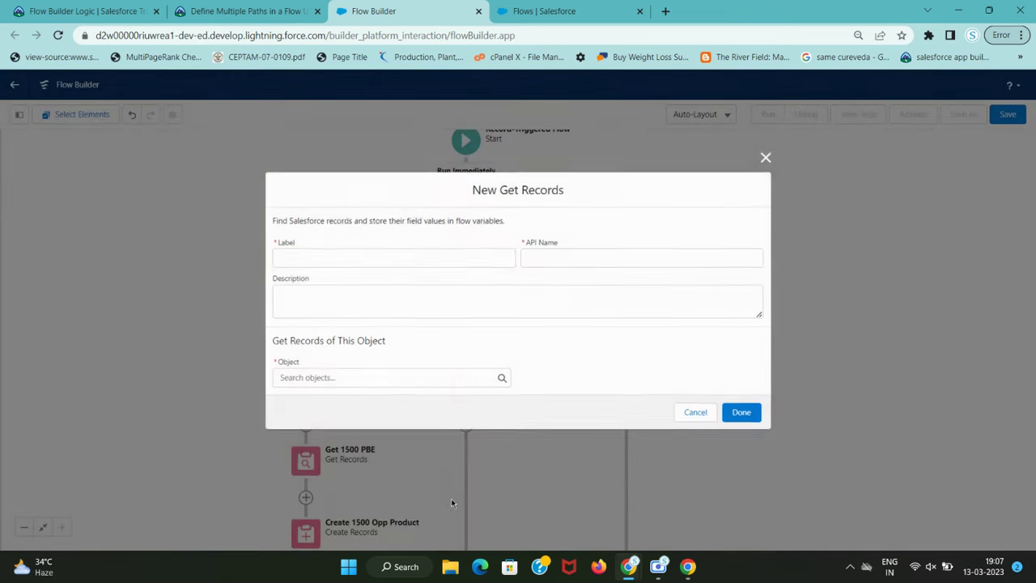
Step: Label the new element Get 2000 PBE with API name Get_2000_PBE, copying the label from the challenge instructions
key(ctrl+shift+Tab)
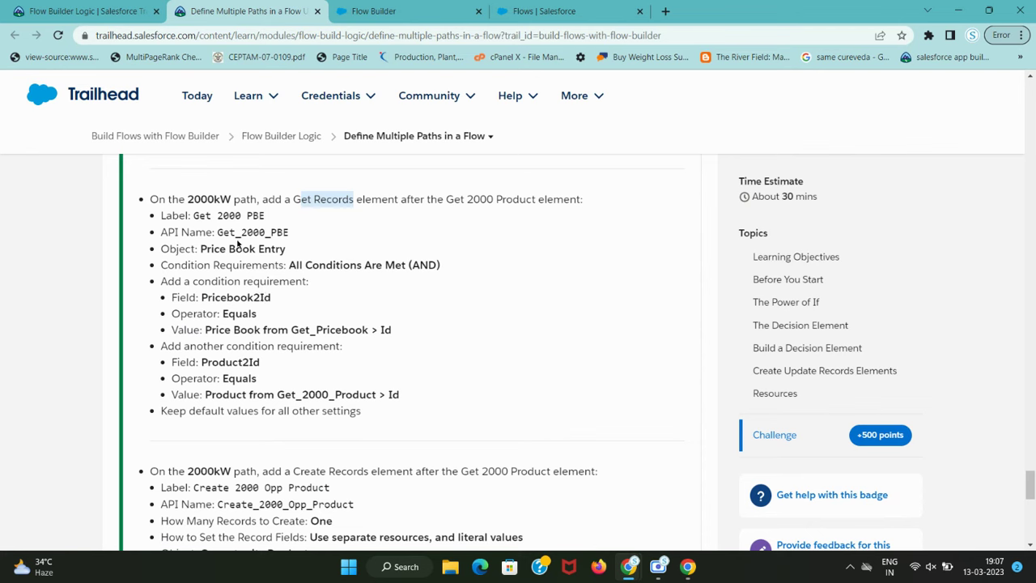
drag(191, 215, 275, 221)
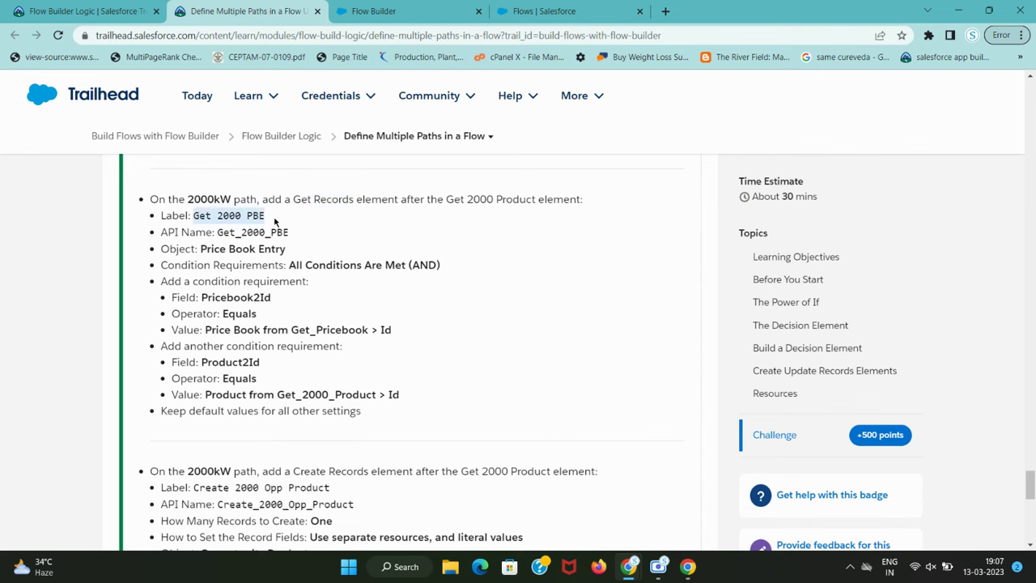
key(ctrl+Tab)
key(ctrl+v)
click(537, 282)
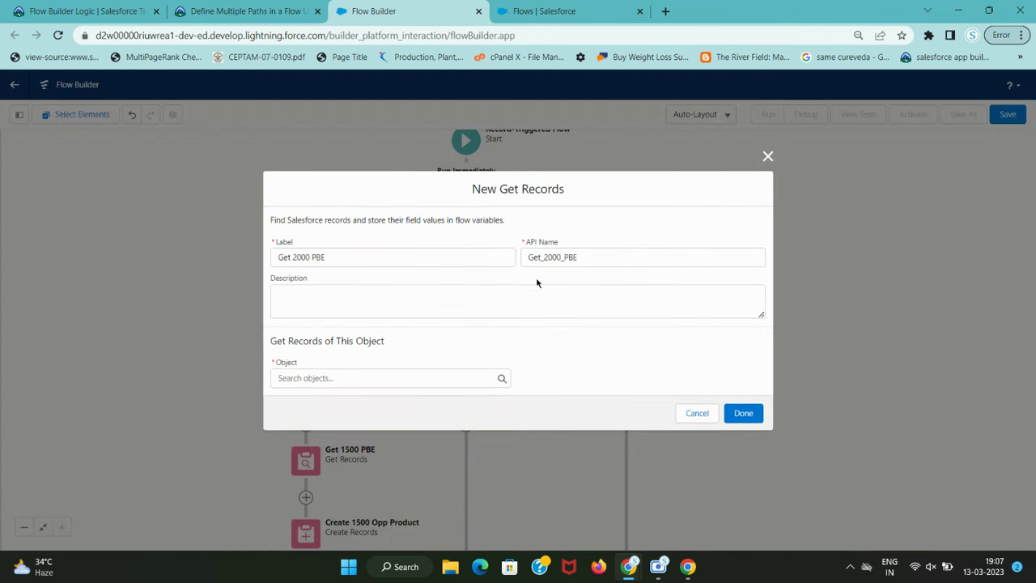
Step: Set the Get 2000 PBE element's object to Price Book Entry, copying the object name from the challenge instructions
key(ctrl+shift+Tab)
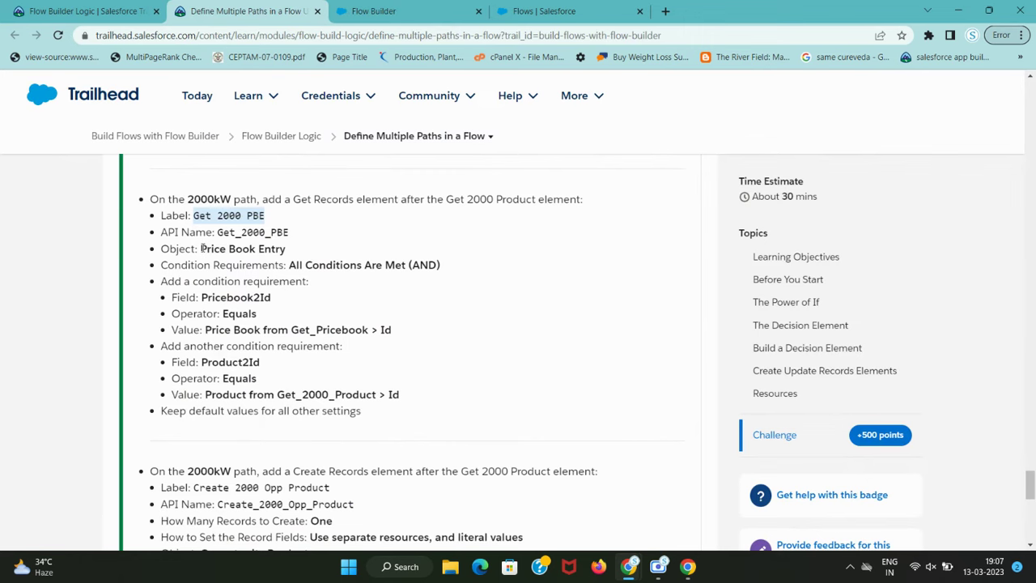
drag(201, 249, 294, 253)
key(ctrl+Tab)
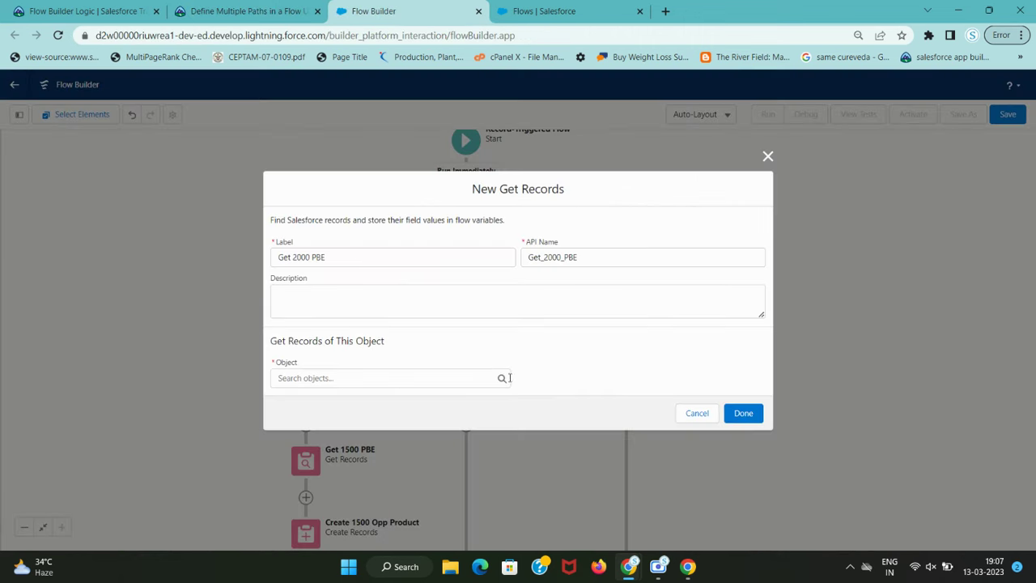
click(412, 374)
key(ctrl+v)
click(397, 330)
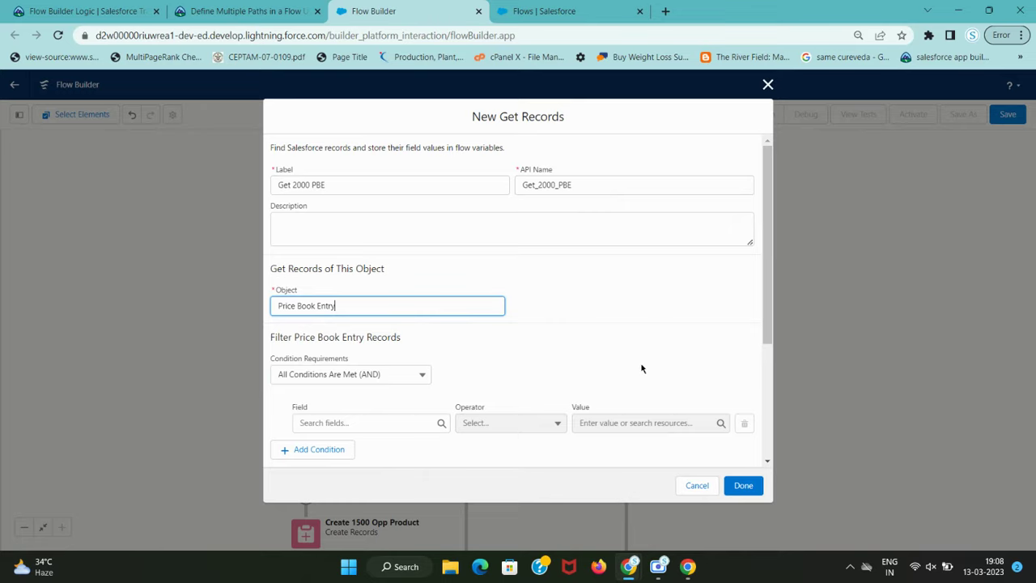
Step: Set the first filter condition's field to Pricebook2Id in the Get 2000 PBE element, copying the field name from the challenge instructions
key(ctrl+shift+Tab)
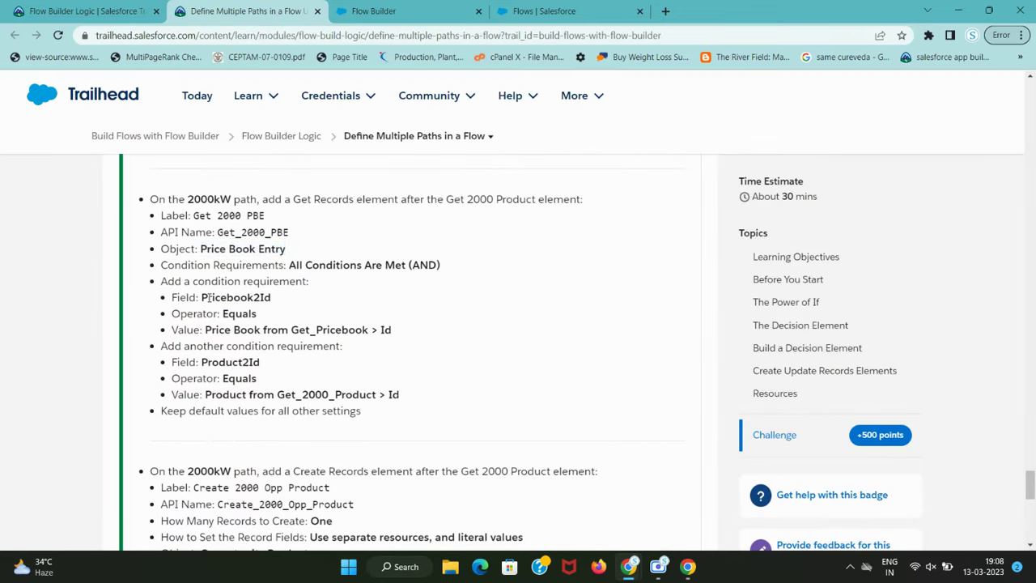
double_click(212, 297)
key(ctrl+c)
key(ctrl+Tab)
scroll(453, 400, down, 1)
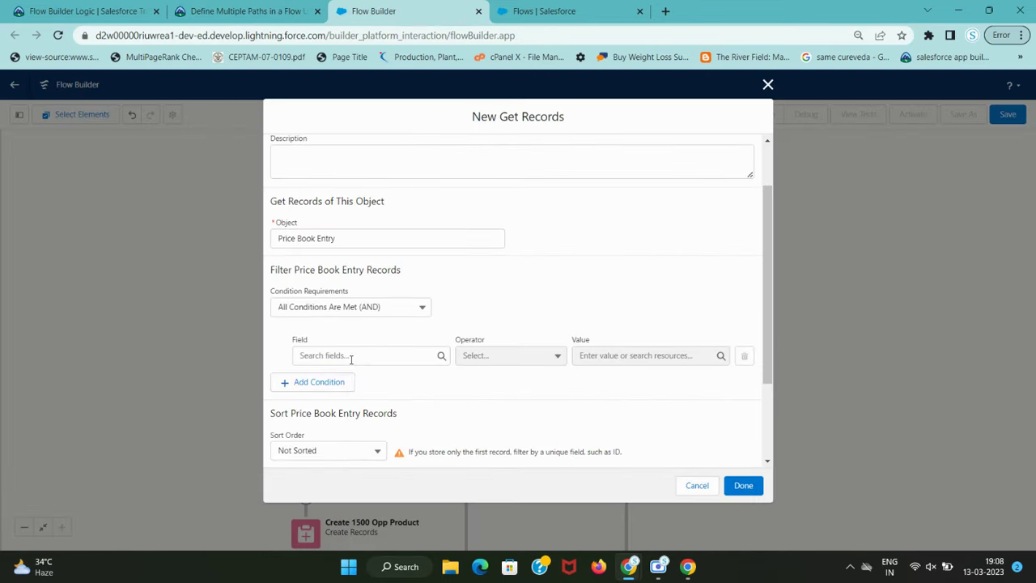
click(348, 356)
key(ctrl+v)
click(368, 389)
Step: Set the Pricebook2Id condition's value to Price Book from Get_Pricebook > Id, copying the resource name from the challenge instructions
key(ctrl+shift+Tab)
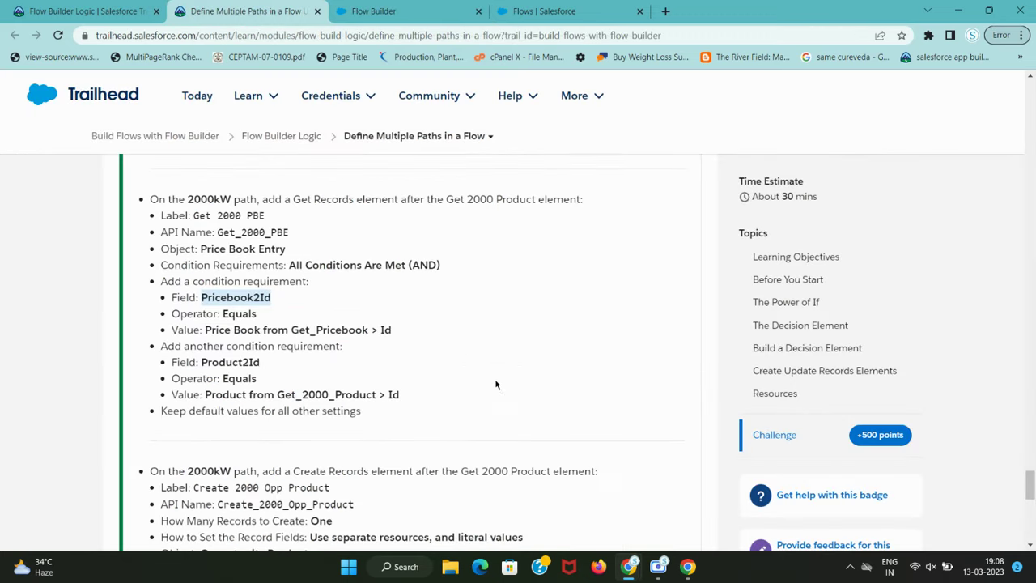
double_click(236, 329)
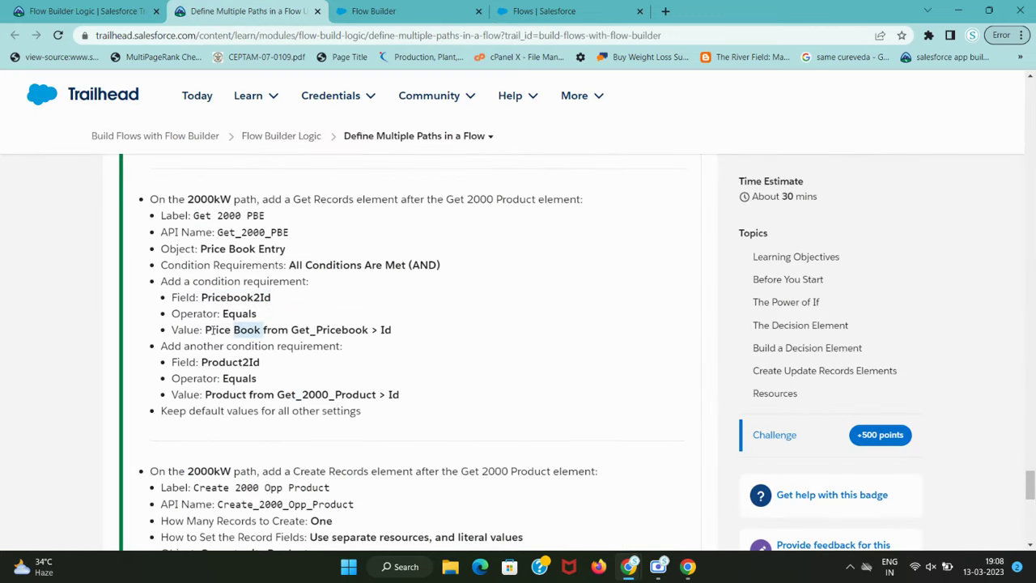
drag(205, 330, 361, 325)
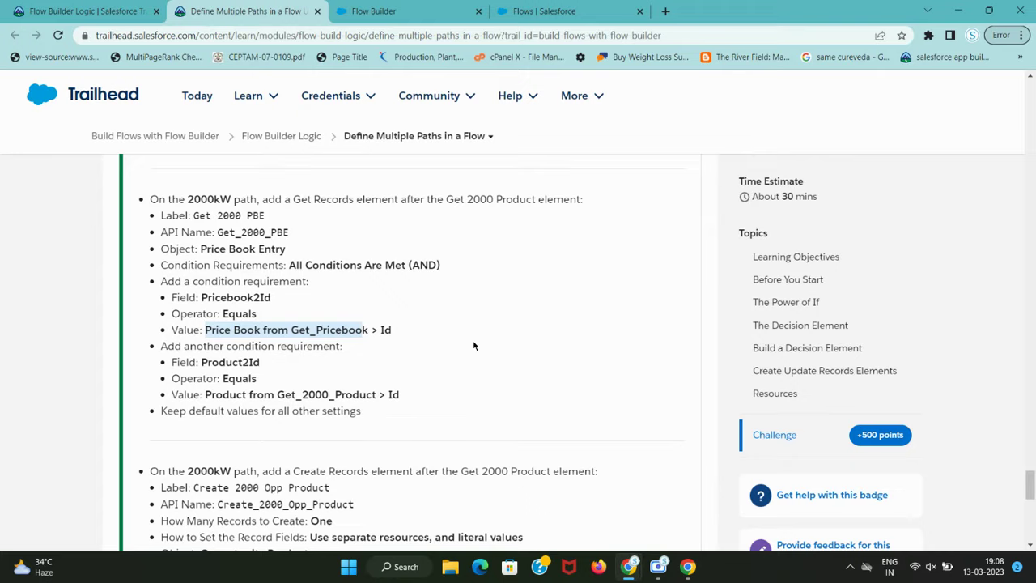
key(ctrl+Tab)
click(660, 355)
key(ctrl+v)
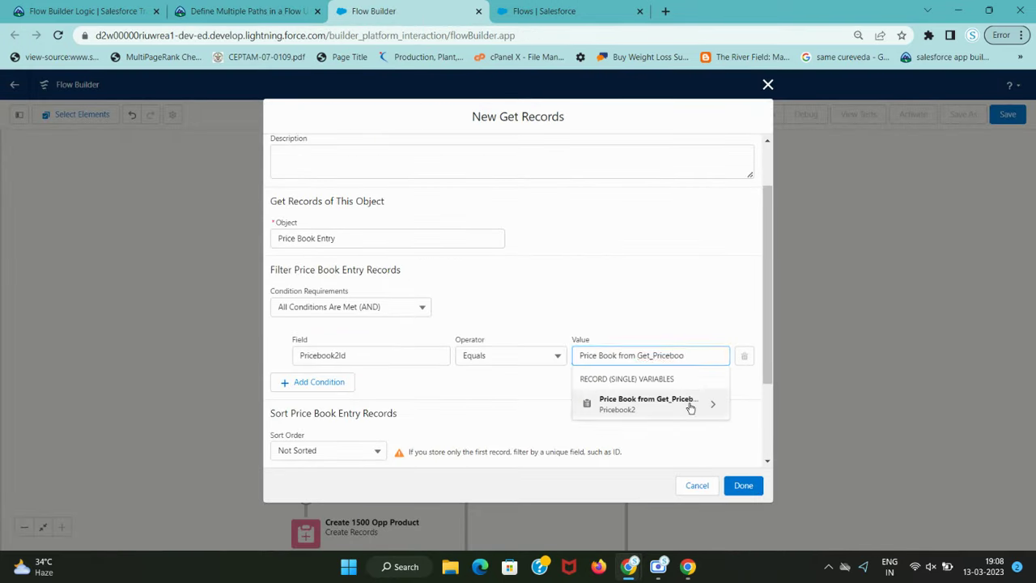
click(690, 407)
scroll(669, 456, down, 3)
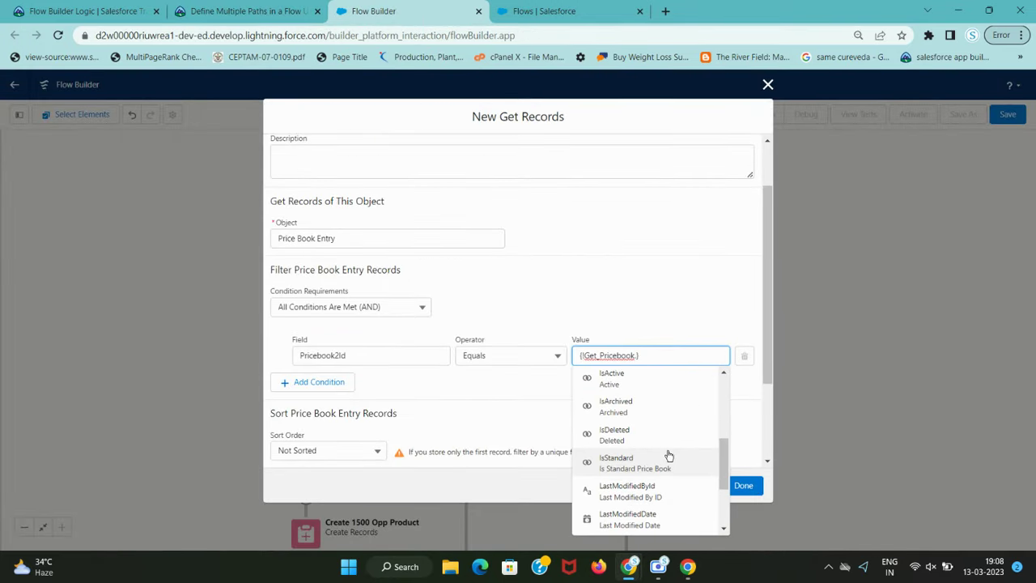
scroll(669, 455, down, 3)
scroll(668, 456, up, 5)
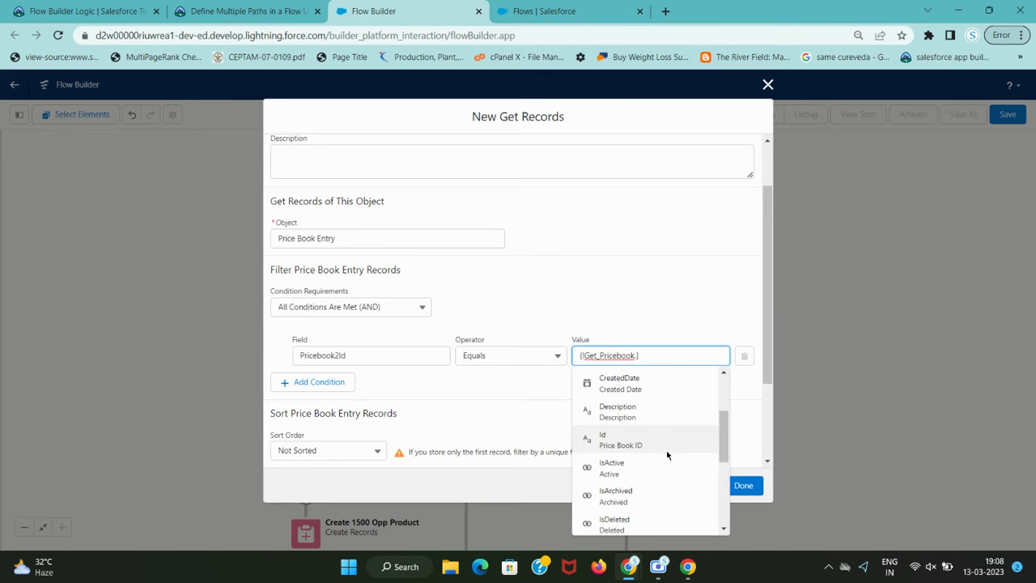
click(648, 442)
click(535, 400)
Step: Add a second filter condition on the Product2Id field, copying the field name from the challenge instructions
key(ctrl+shift+Tab)
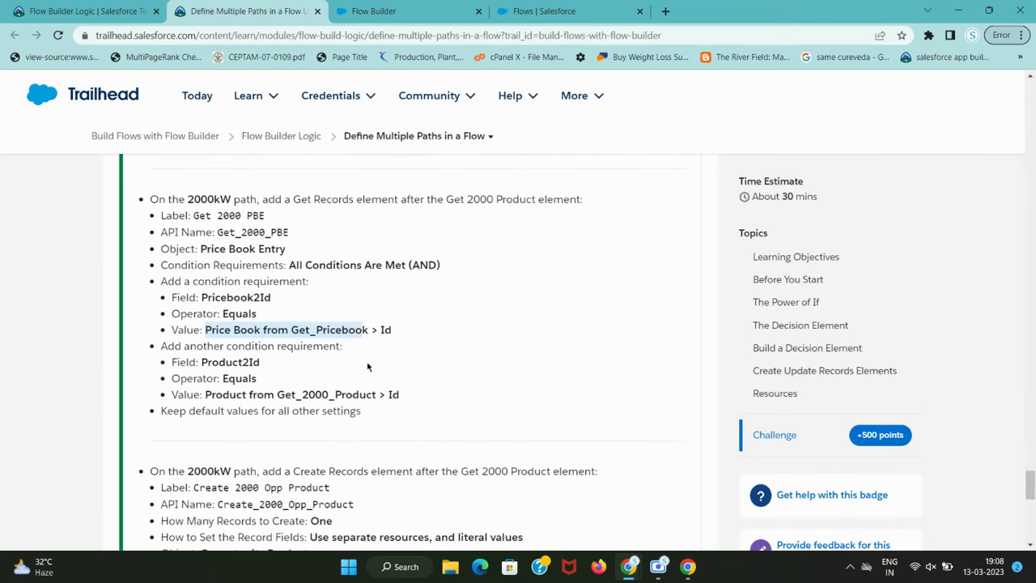
double_click(218, 361)
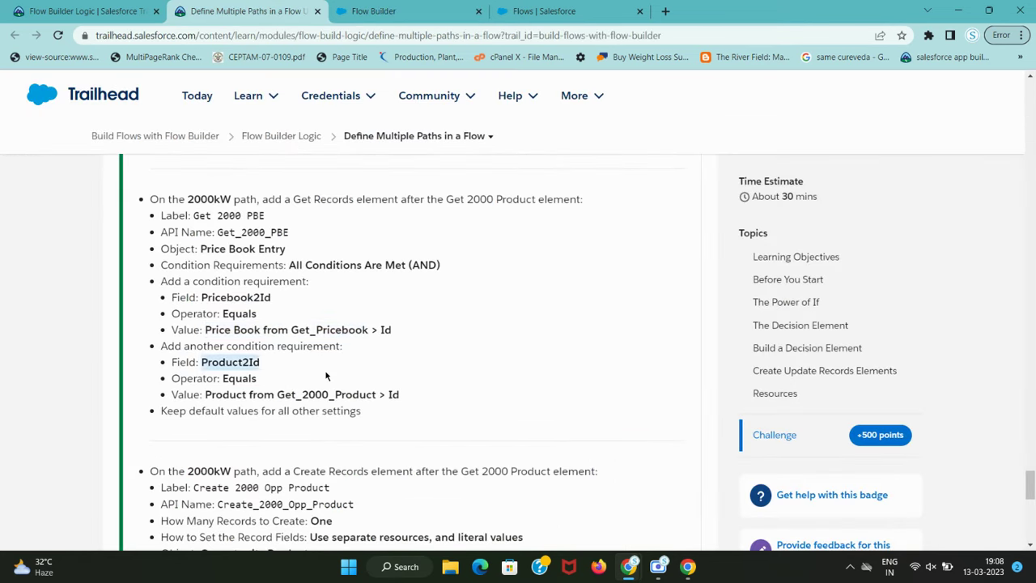
key(ctrl+Tab)
click(327, 383)
click(351, 393)
key(ctrl+v)
click(368, 370)
Step: Set the Product2Id condition's value to Product from Get_2000_Product > Id, copying the resource name from the challenge instructions
key(ctrl+shift+Tab)
drag(205, 396, 357, 393)
key(ctrl+c)
key(ctrl+Tab)
click(650, 395)
key(ctrl+v)
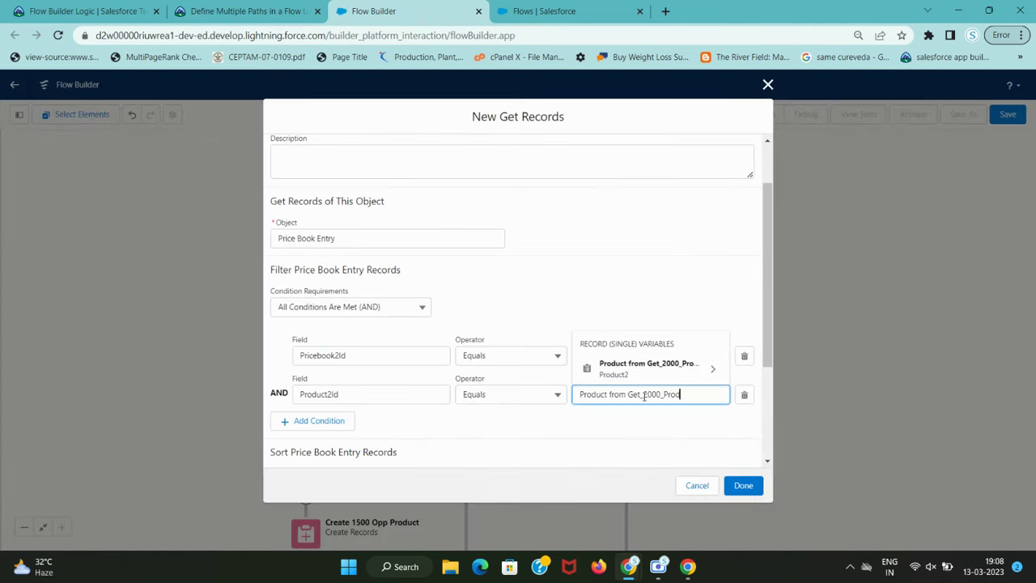
click(650, 369)
scroll(652, 372, down, 4)
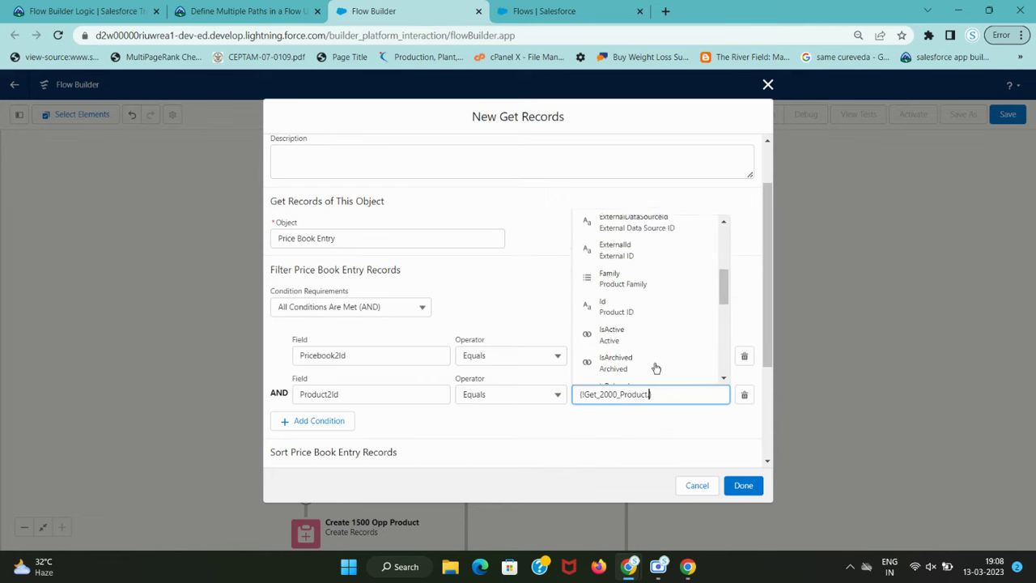
click(621, 244)
Step: Finish the Get 2000 PBE element and bring up the challenge instructions for the Create 2000 Opp Product element
key(ctrl+shift+Tab)
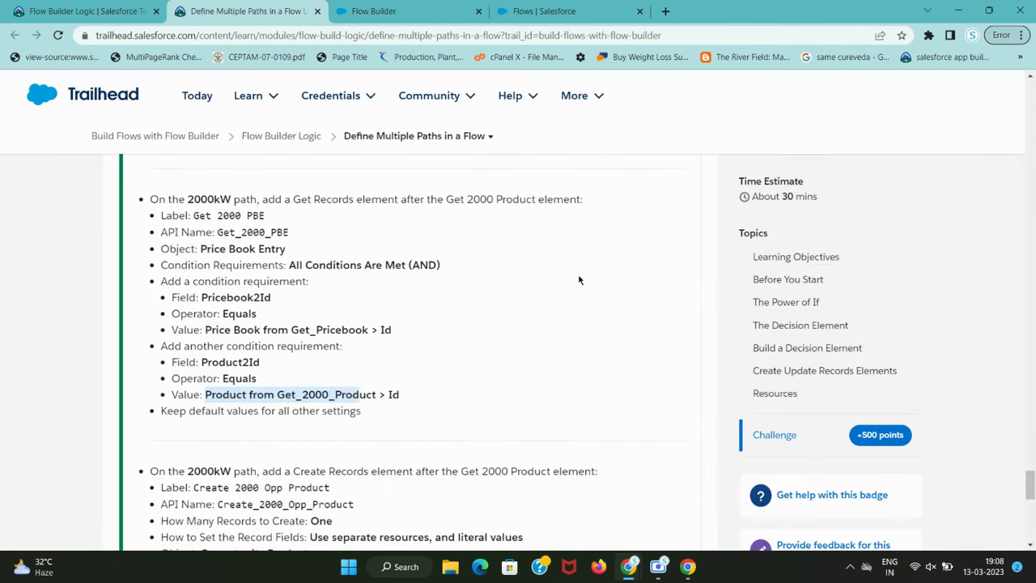
key(ctrl+Tab)
click(739, 484)
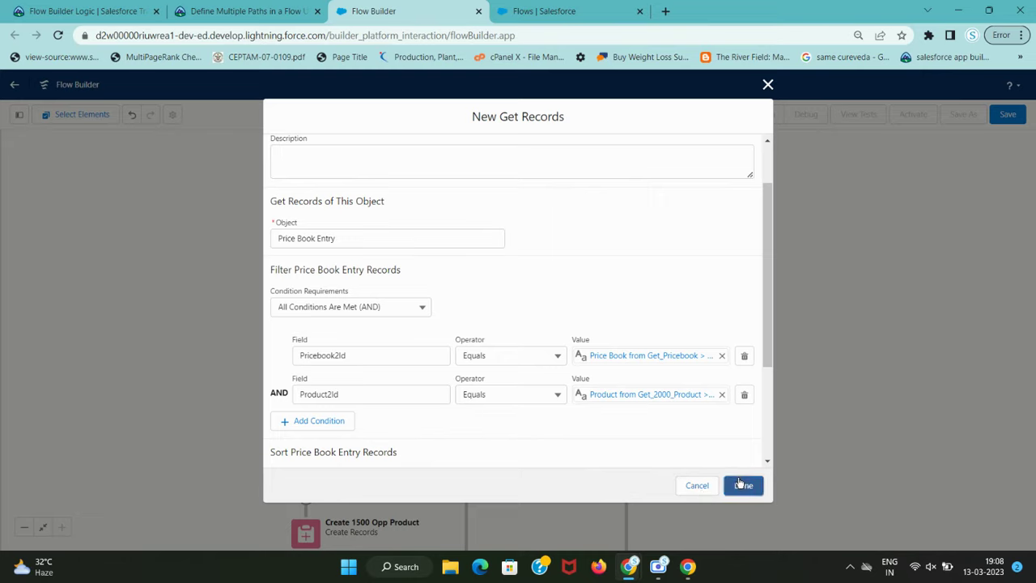
key(ctrl+shift+Tab)
scroll(236, 307, down, 3)
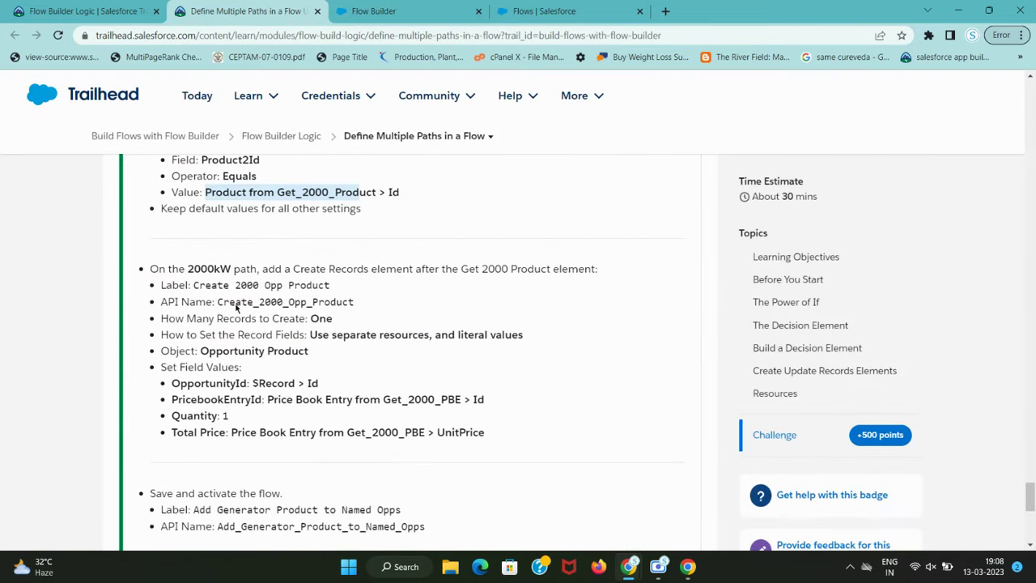